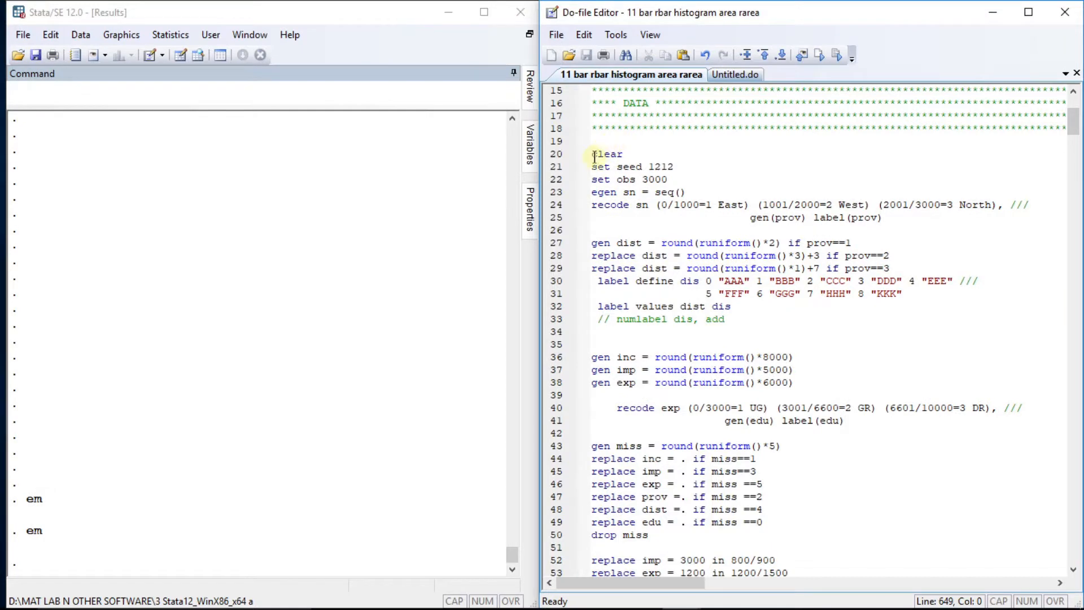
- Run the data setup block of the do-file, from the clear command on line 20 through labelling the gend values on line 82
click(593, 157)
key(shift+Down)
key(shift+Down)
key(shift+Down)
key(shift+Down)
key(shift+Down)
key(shift+Down)
key(shift+Down)
key(shift+Down)
key(shift+Down)
key(shift+Down)
key(shift+Down)
key(shift+Down)
key(shift+Down)
key(shift+Down)
key(shift+Down)
key(shift+Down)
key(shift+Down)
key(shift+Down)
key(shift+Down)
key(shift+Down)
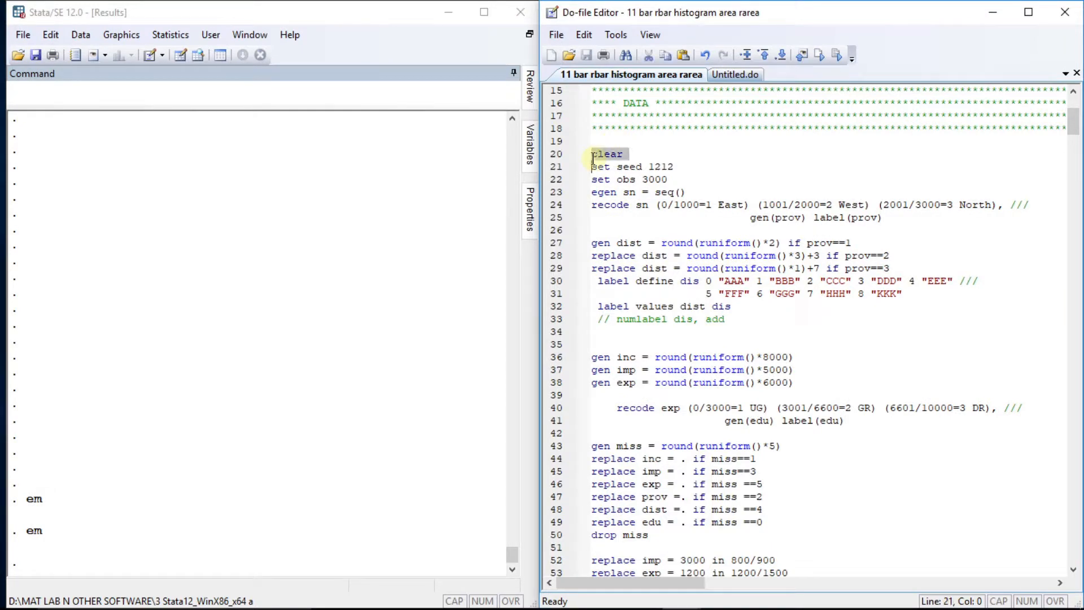
key(shift+Down)
key(shift+Down)
key(shift+Down)
key(shift+Down)
key(shift+Down)
key(shift+Down)
key(shift+Down)
key(shift+Down)
key(shift+Down)
key(shift+Down)
key(shift+Down)
key(shift+Down)
key(shift+Down)
key(shift+Down)
key(shift+Down)
key(shift+Down)
key(shift+Down)
key(shift+Down)
key(shift+Down)
key(shift+Down)
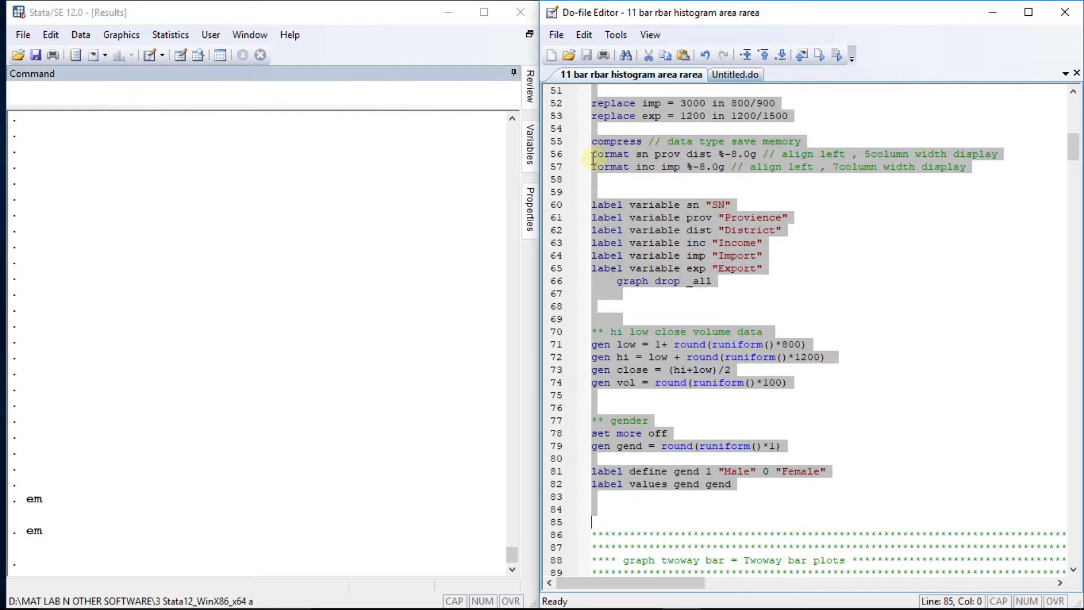
key(ctrl+d)
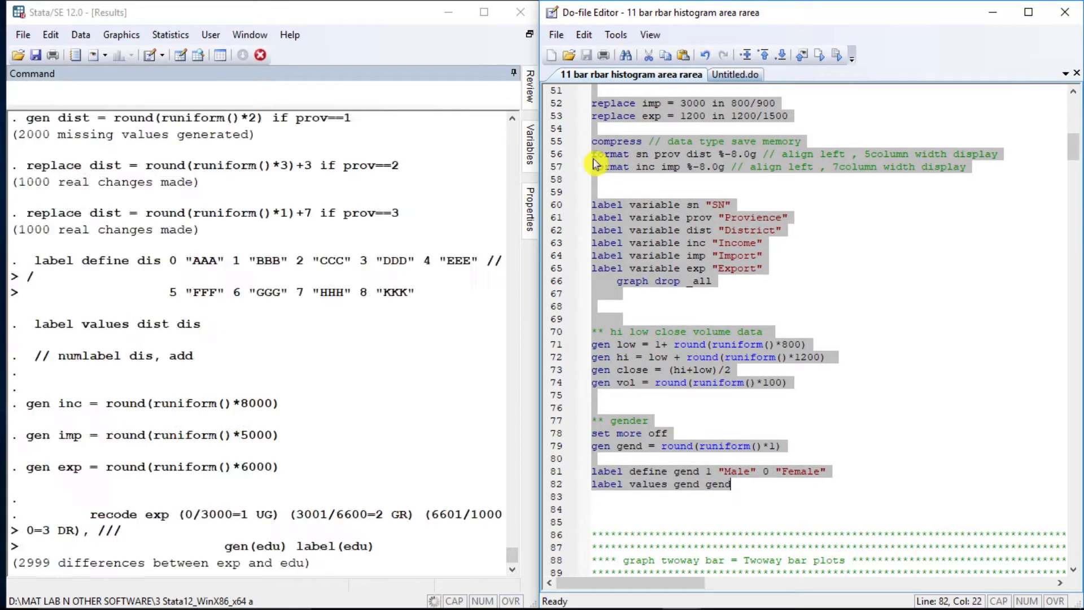
- Run the default twoway bar command for inc and exp in 1/30, naming the graph g1 with title "Bar graph default"
key(Down)
key(Down)
key(Down)
key(Down)
key(Down)
key(Down)
key(Down)
key(Down)
key(Down)
key(Down)
key(Down)
key(Down)
key(Down)
key(Down)
key(Down)
key(Down)
key(Down)
key(Down)
key(Down)
key(Down)
key(Down)
key(Down)
key(Down)
key(Down)
key(Down)
key(Down)
key(Down)
key(Down)
key(Down)
key(Down)
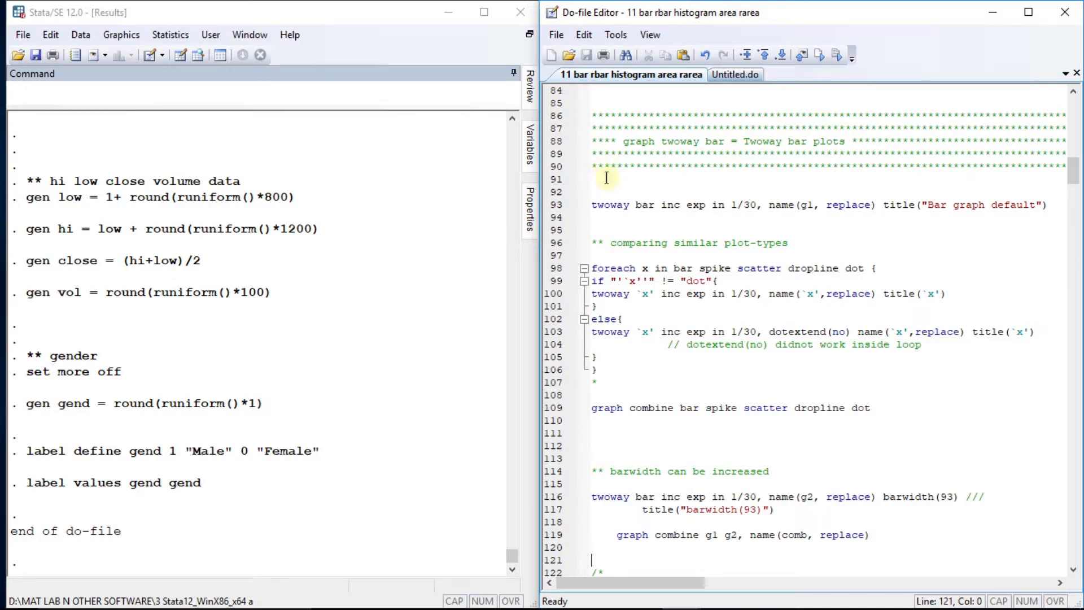
click(597, 210)
key(shift+End)
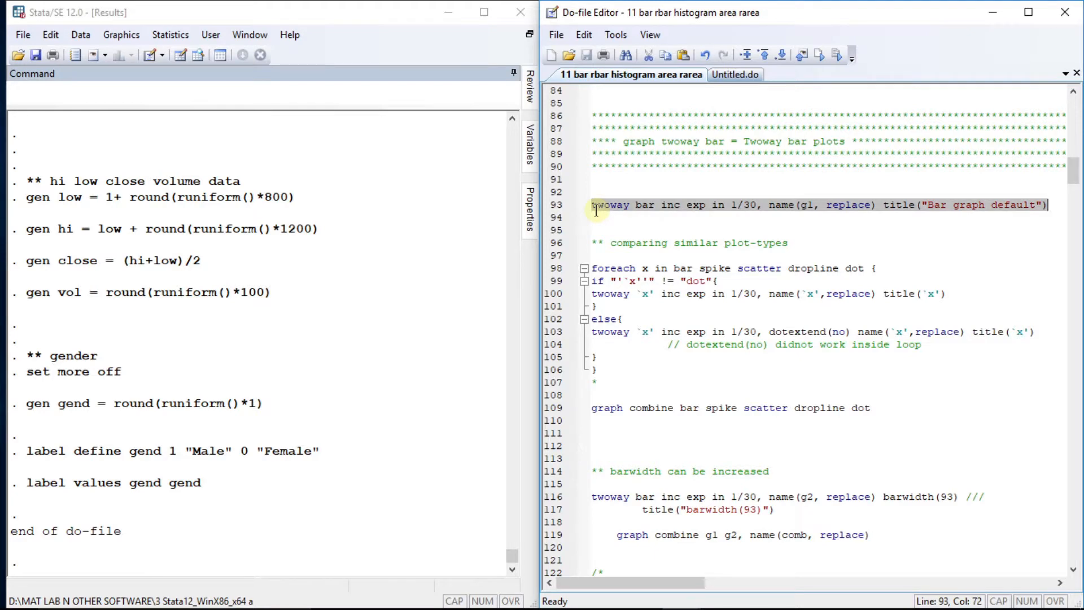
key(ctrl+d)
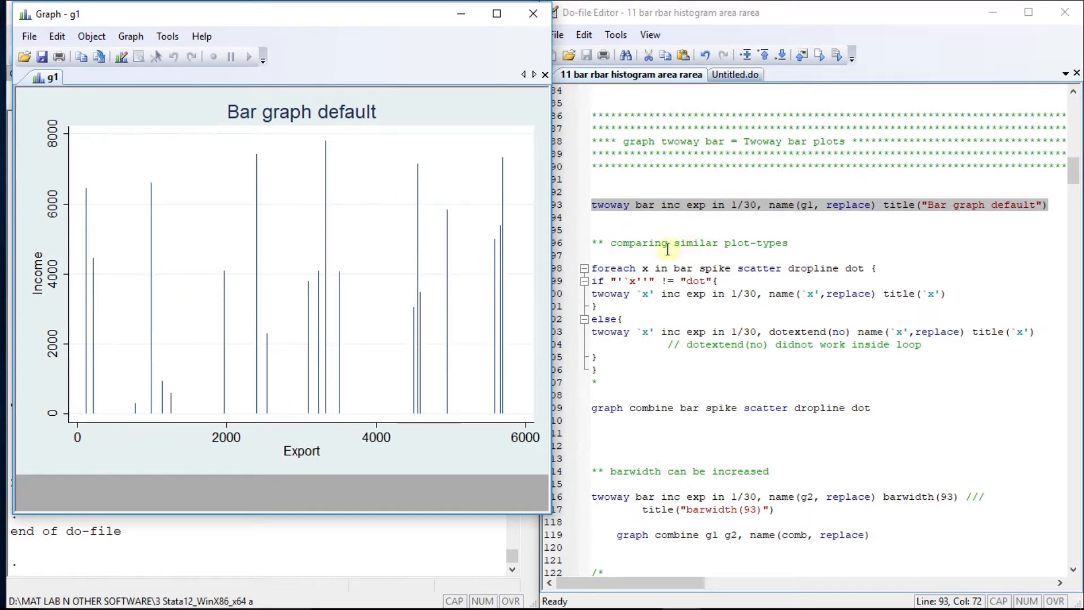
- Run the foreach loop comparing bar, spike, scatter, dropline and dot plots, together with the graph combine command for all five
click(615, 251)
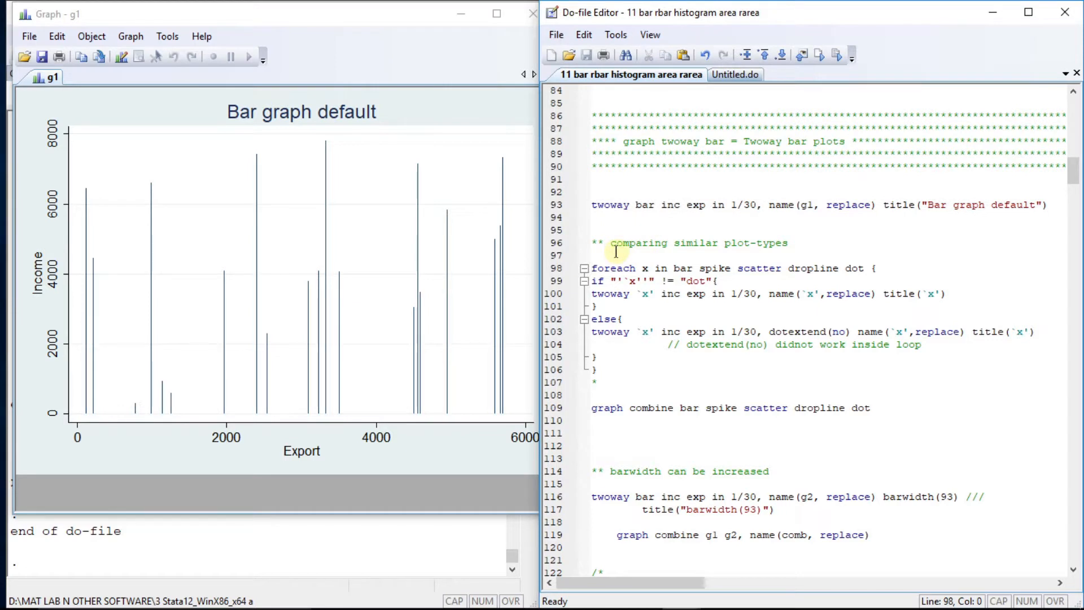
key(shift+Down)
key(shift+Down)
key(shift+Down)
key(shift+Down)
key(shift+Down)
key(shift+Down)
key(shift+Down)
key(shift+Down)
key(shift+Down)
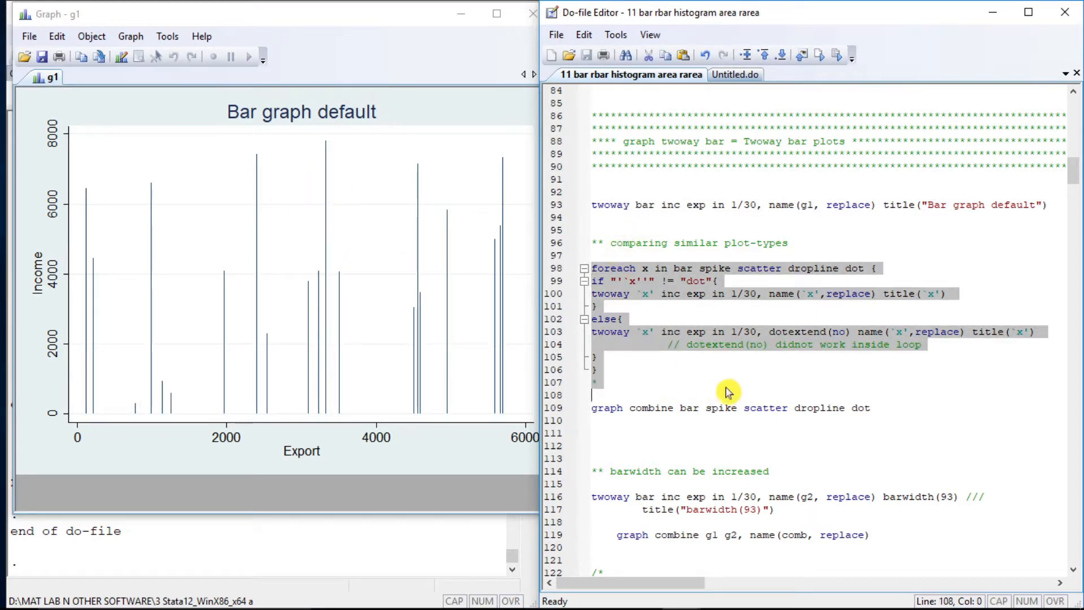
key(shift+Down)
key(shift+Down)
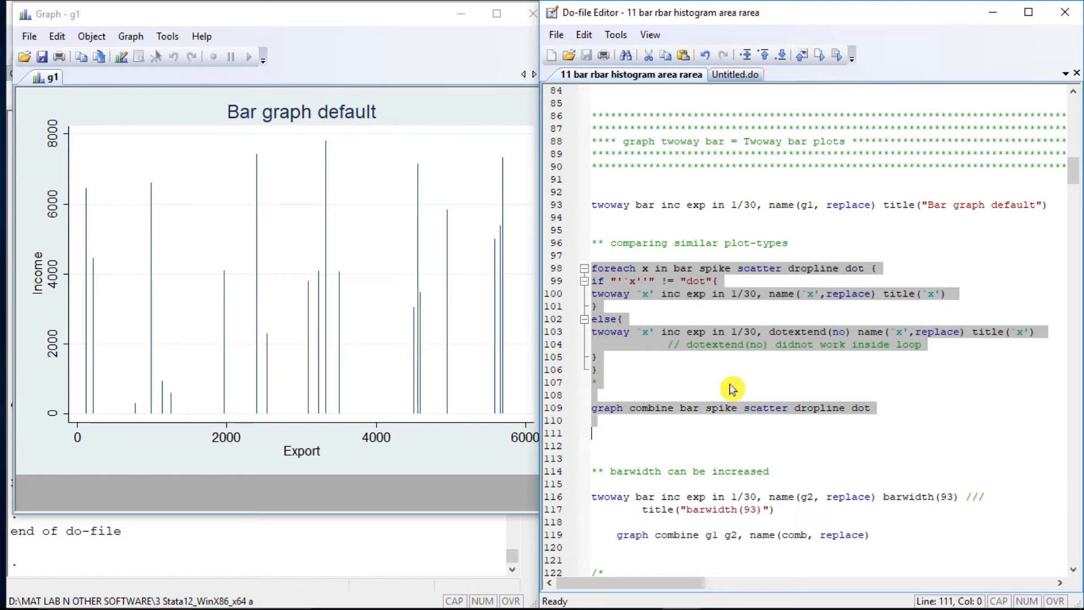
key(shift+Left)
key(ctrl+d)
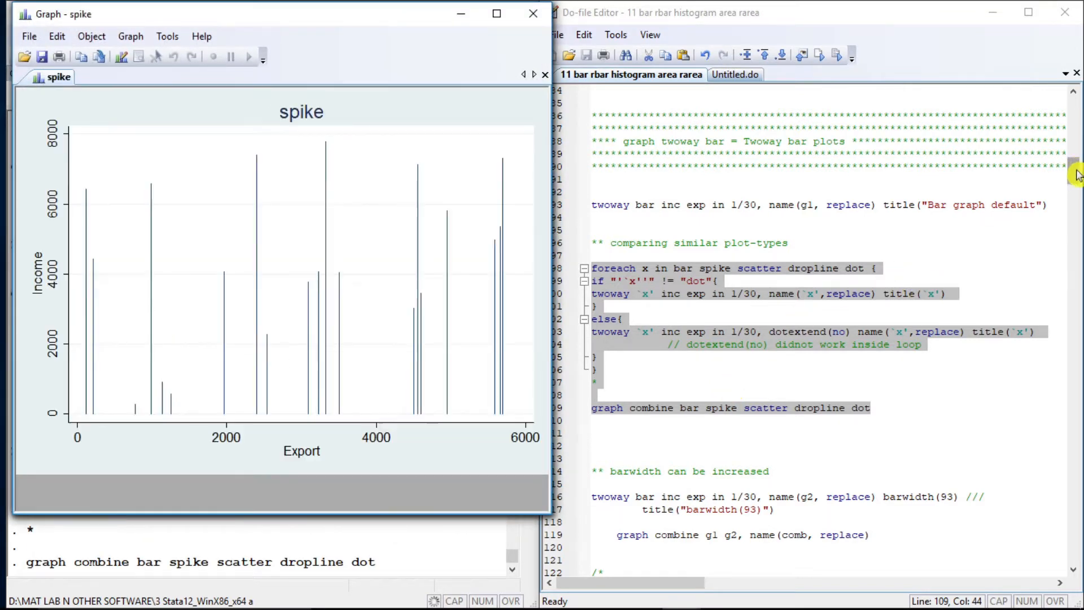
- Run the twoway bar command for inc and exp with barwidth(93), naming the graph g2
drag(1076, 177, 1076, 192)
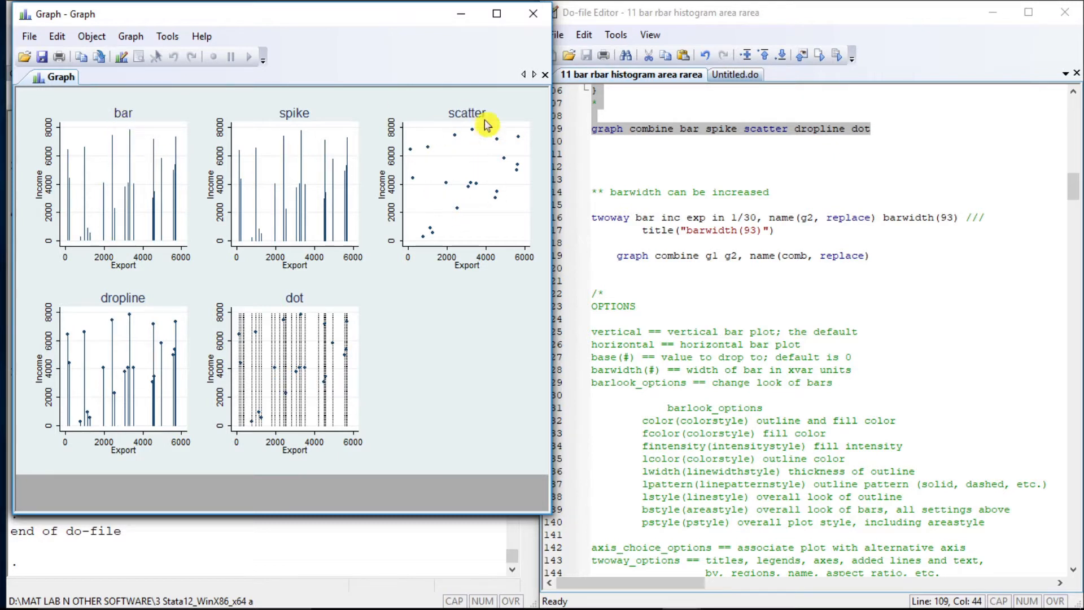
click(595, 219)
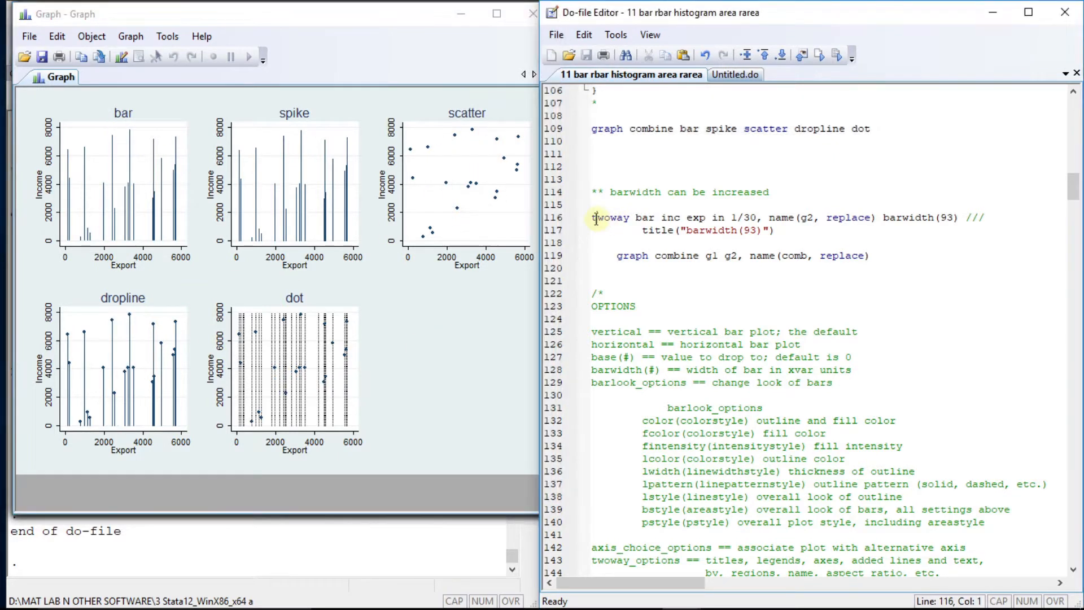
key(shift+Down)
key(shift+Down)
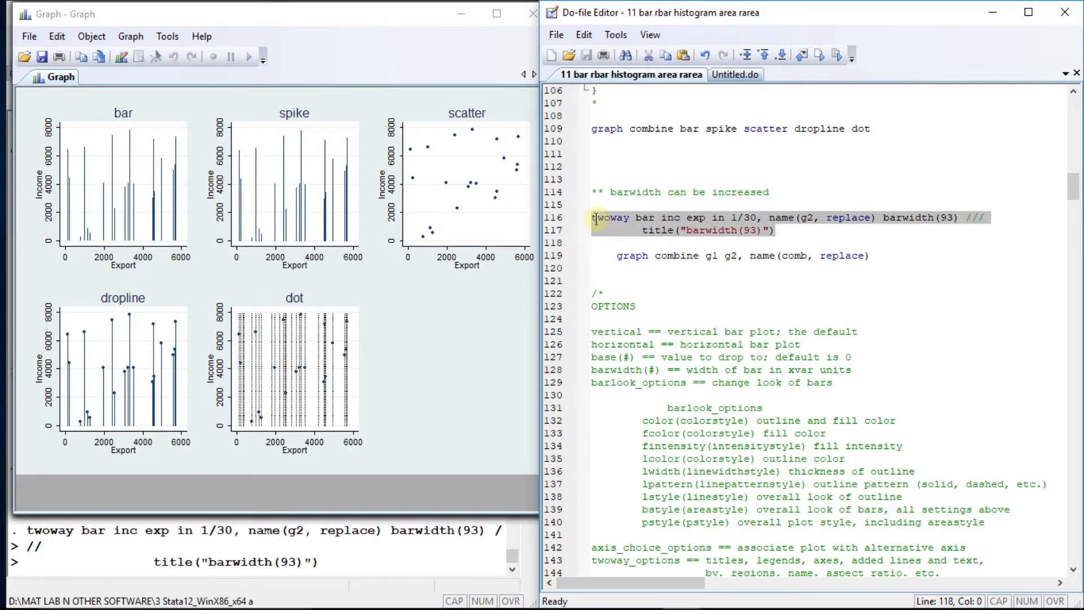
key(ctrl+d)
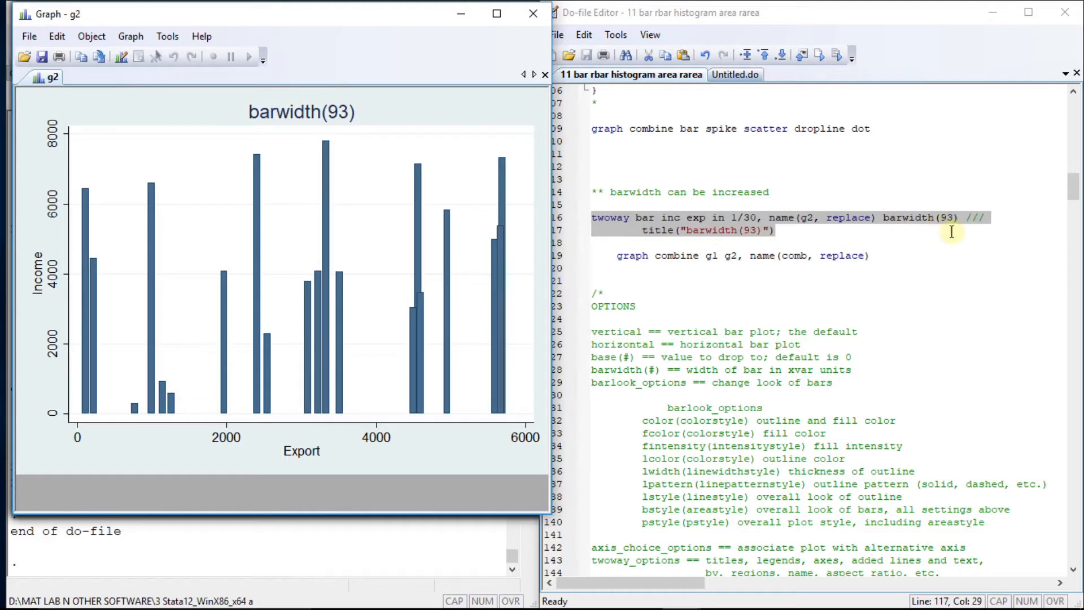
- Run the line 119 command combining the default and barwidth(93) graphs g1 and g2 into a graph named comb
click(609, 255)
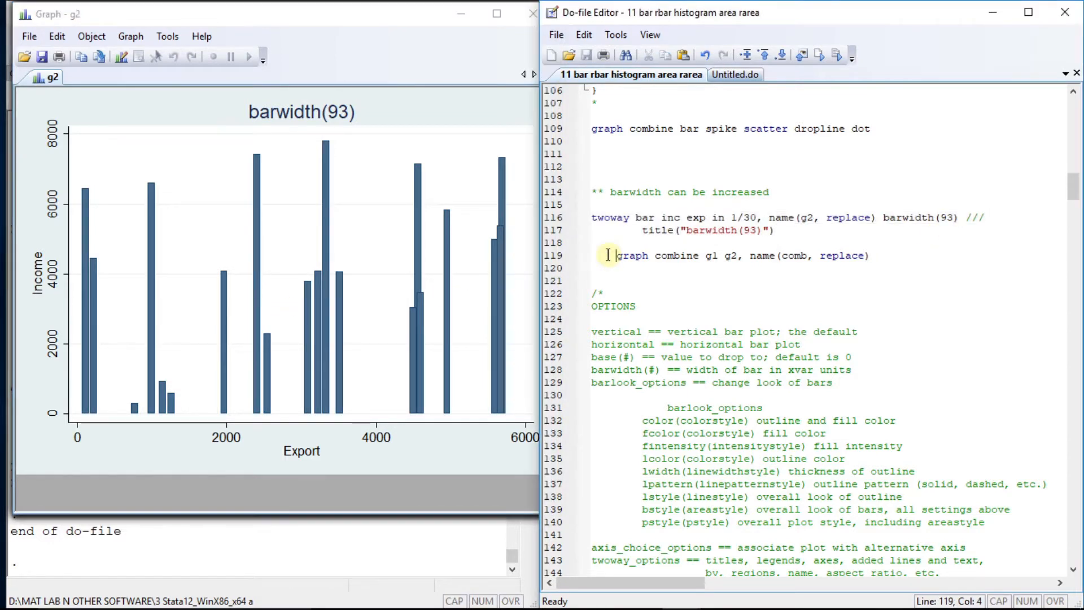
key(shift+End)
key(ctrl+d)
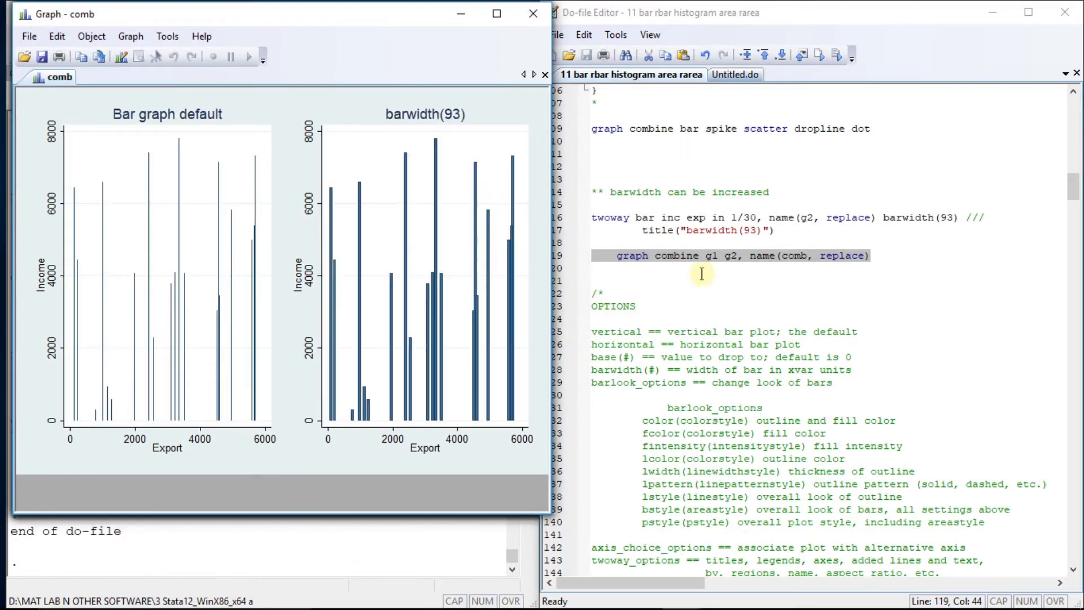
- Run the twoway bar command with base(0), barwidth(93) and yline(3000), replacing graph g1
mouse_move(1075, 194)
mouse_down()
mouse_move(1076, 222)
mouse_move(1076, 205)
mouse_up()
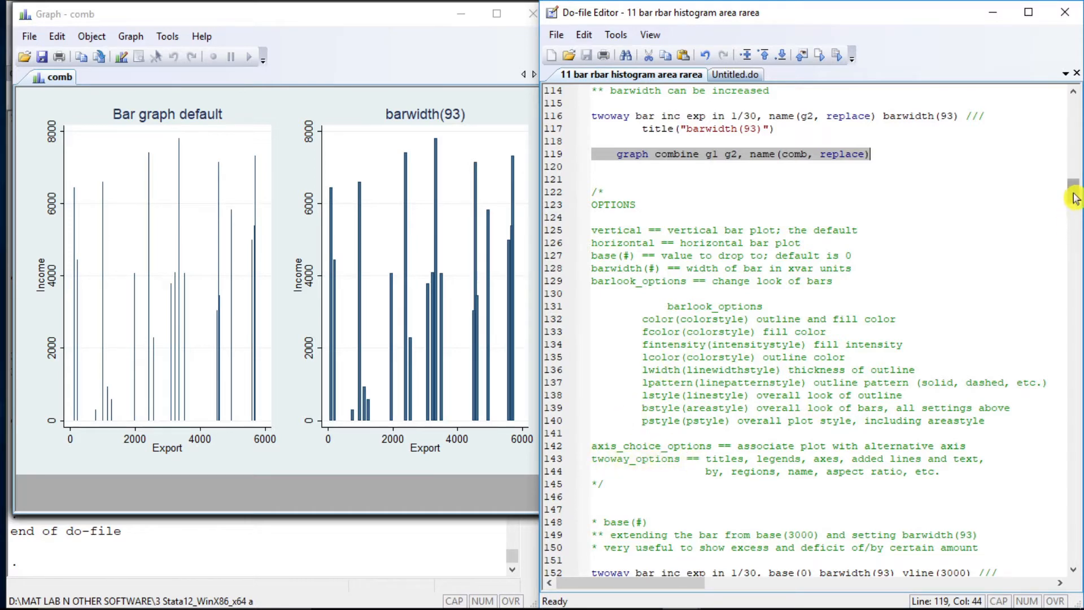
drag(1073, 198, 1073, 217)
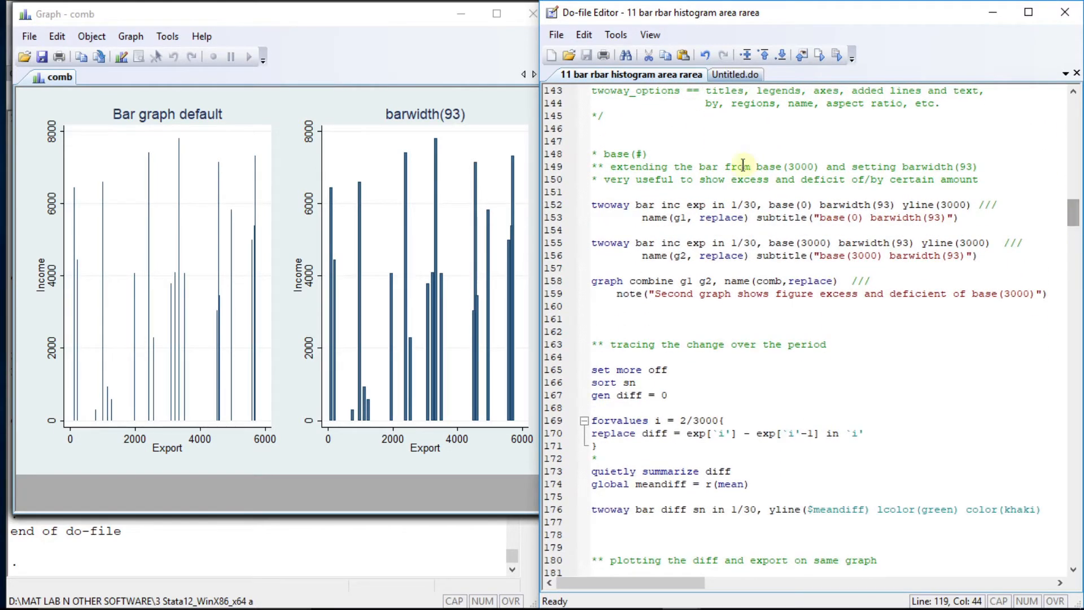
click(591, 205)
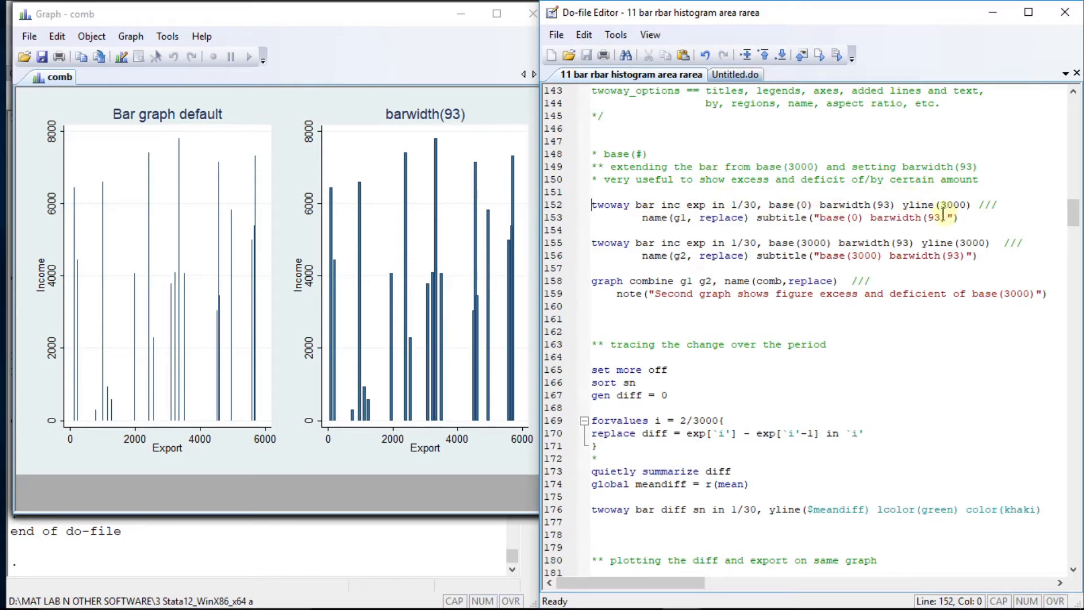
key(shift+Down)
key(shift+Down)
key(shift+Down)
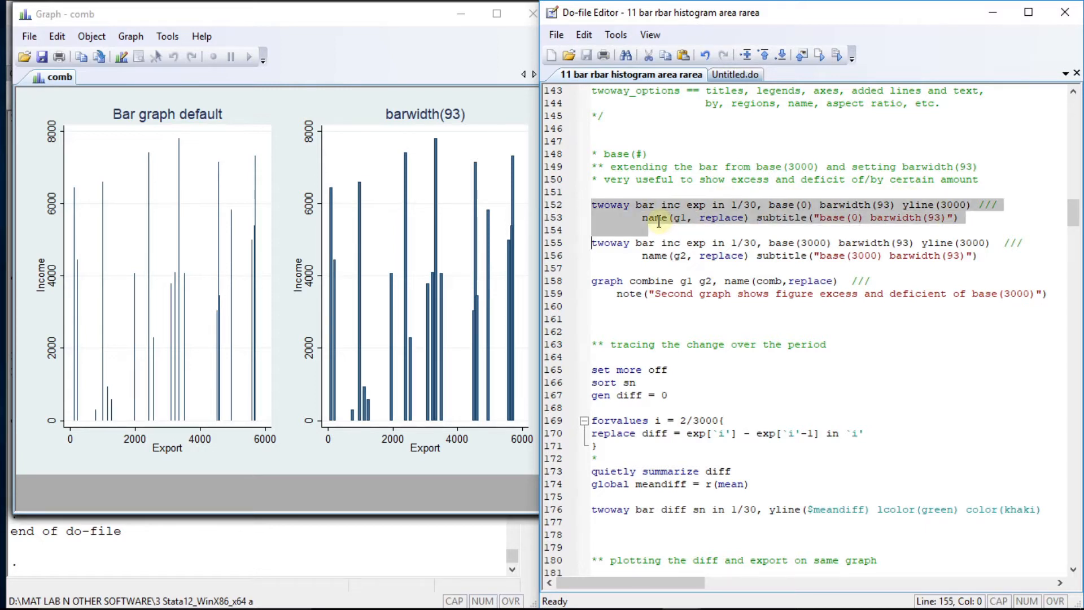
key(ctrl+d)
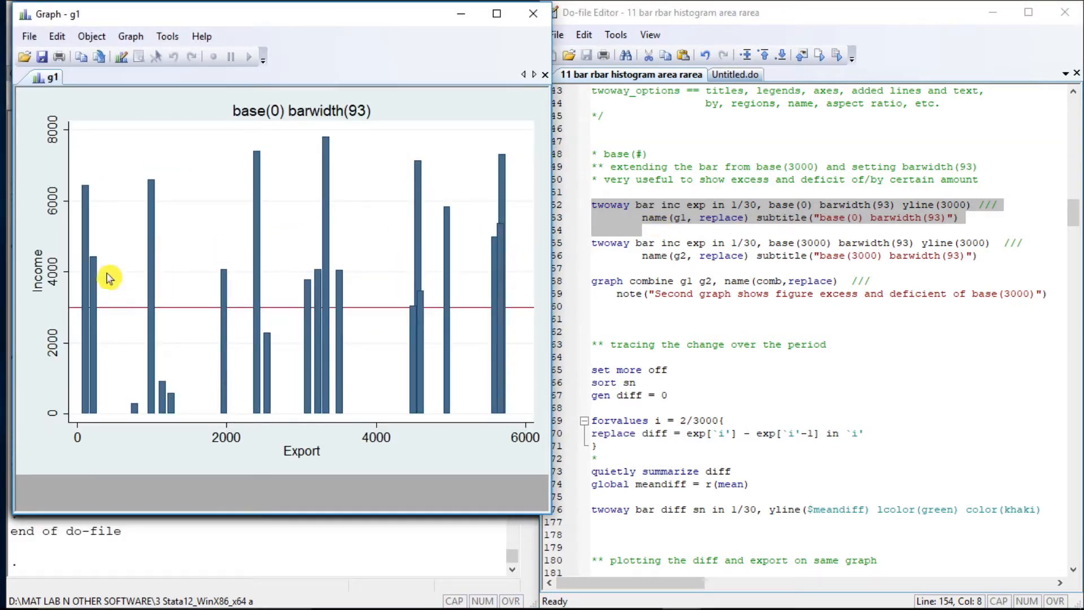
- Run the twoway bar command with base(3000), barwidth(93) and yline(3000), replacing graph g2
click(597, 244)
key(shift+Down)
key(shift+Down)
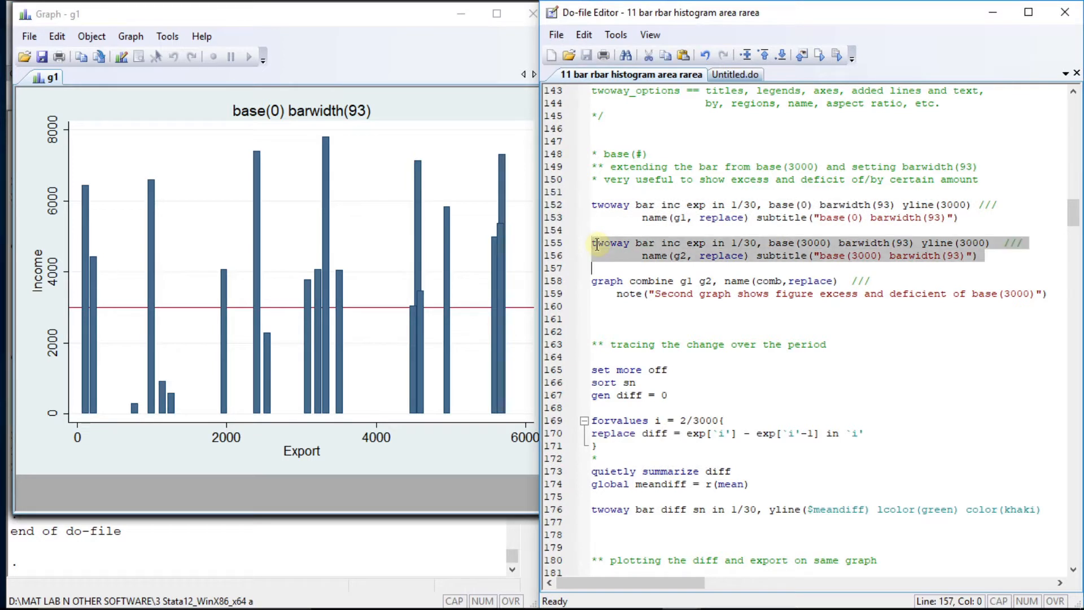
key(ctrl+d)
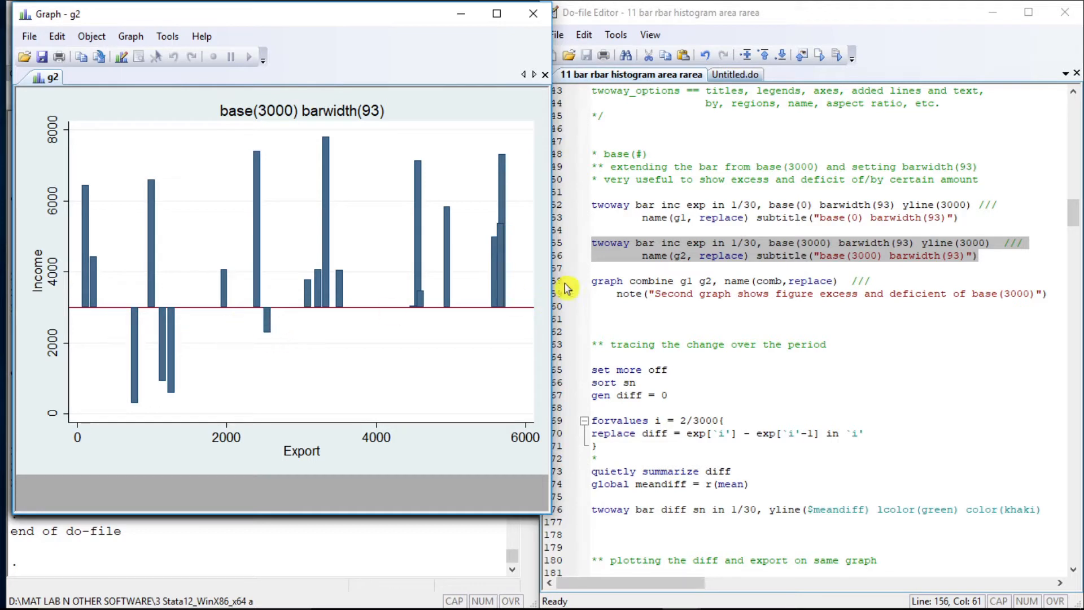
- Run the command combining the base(0) and base(3000) graphs into comb, with the note on excess and deficient of base(3000)
click(594, 281)
key(shift+Down)
key(shift+Down)
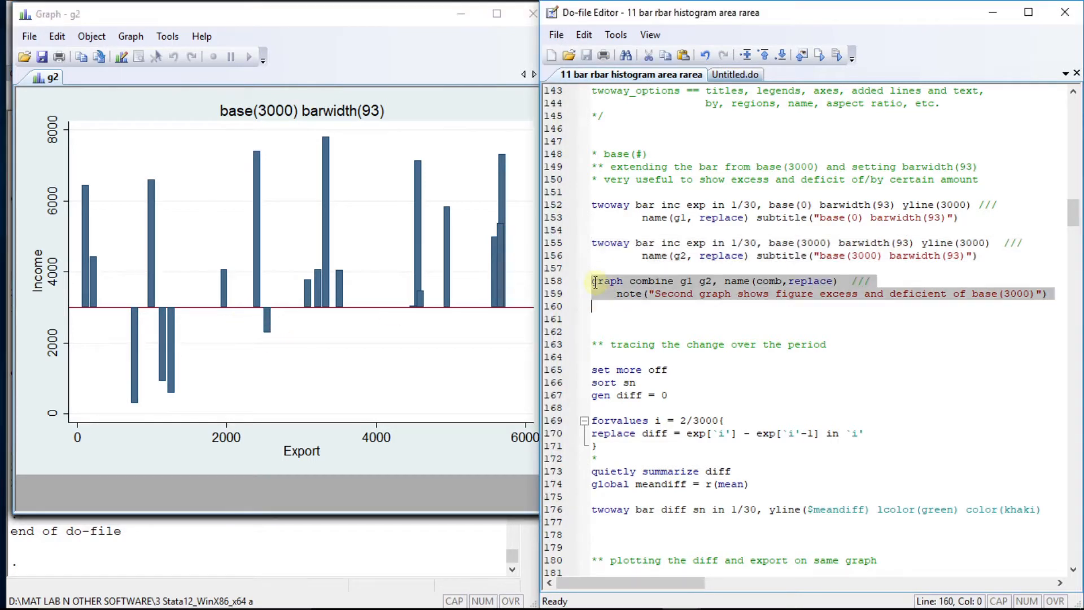
key(ctrl+d)
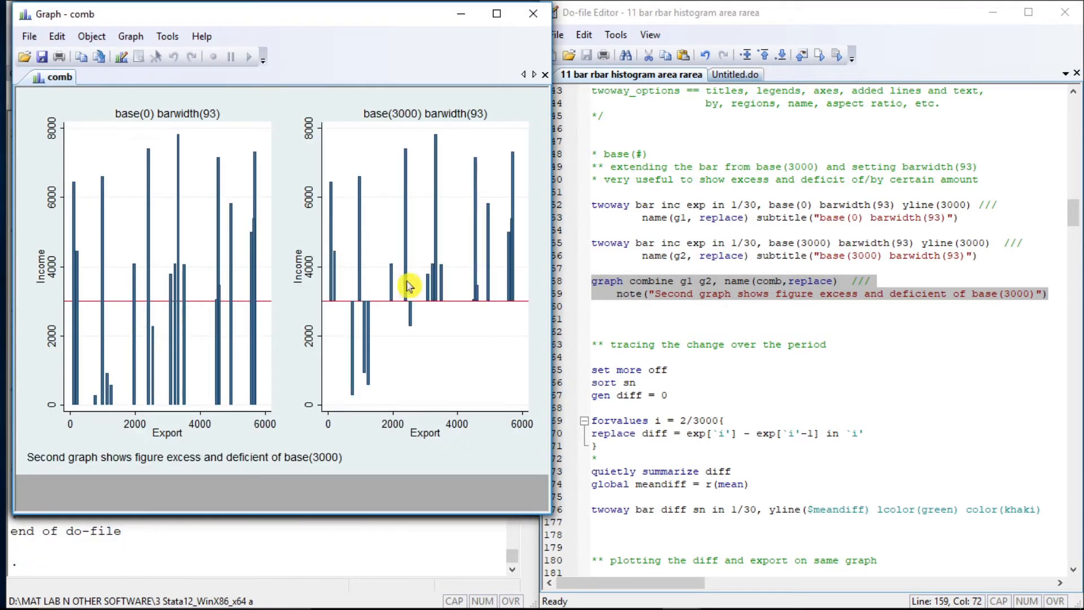
- Run the block that sorts by sn, generates diff and fills it with successive exp differences using the forvalues loop
click(592, 367)
key(shift+Down)
key(shift+Down)
key(shift+Down)
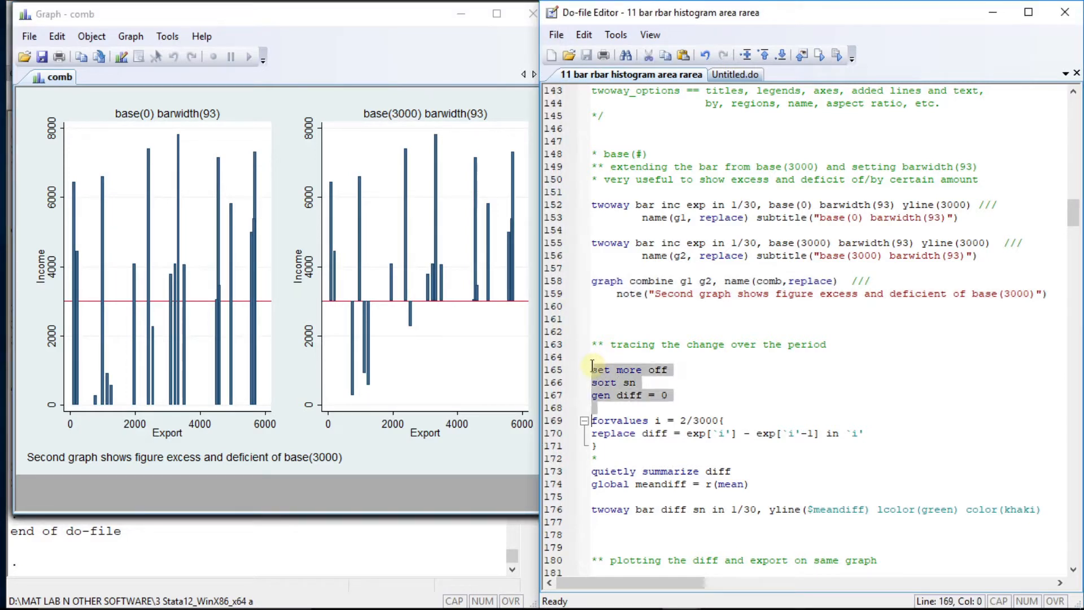
key(shift+Down)
key(shift+Down)
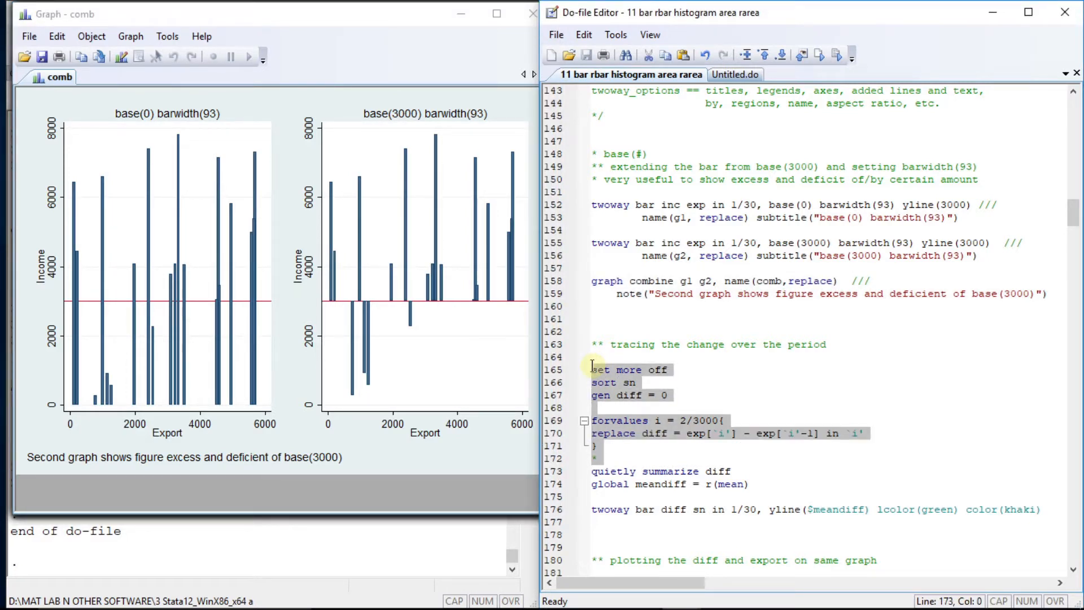
key(ctrl+d)
key(shift+Left)
- Run the commands that quietly summarize diff and store its mean in the global meandiff
click(595, 471)
key(shift+Down)
key(shift+Down)
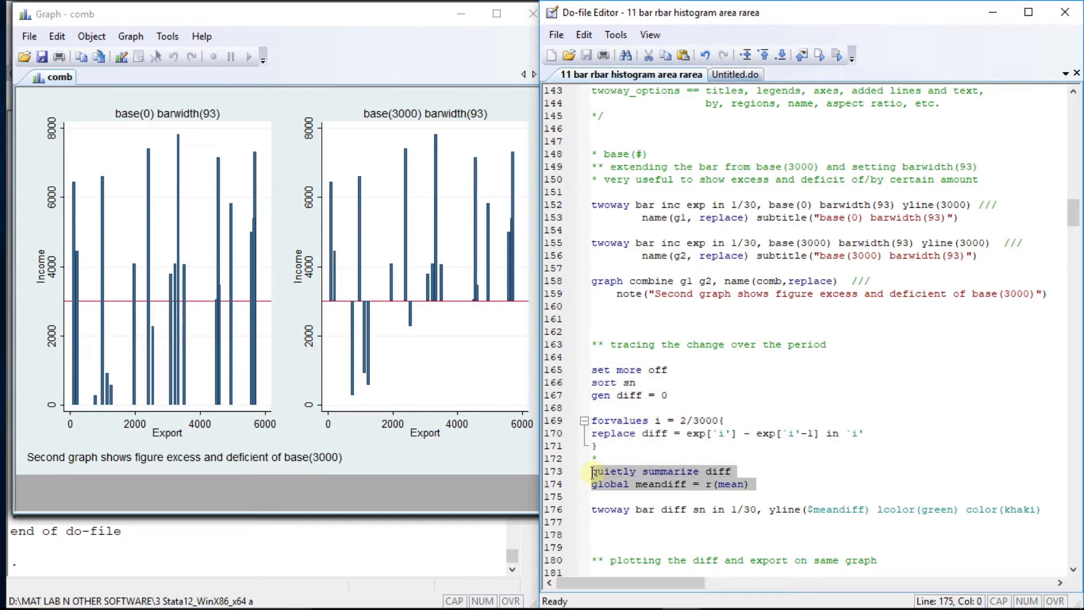
key(ctrl+d)
- Run the twoway bar command for diff by sn in 1/30, with yline($meandiff), lcolor(green) and color(khaki)
key(Down)
key(Down)
key(Down)
key(Down)
key(Down)
key(Down)
key(Down)
key(Down)
key(Down)
key(Down)
key(Down)
key(Down)
key(Down)
key(Down)
key(Down)
key(Down)
key(Down)
key(Down)
key(Down)
key(Down)
key(Down)
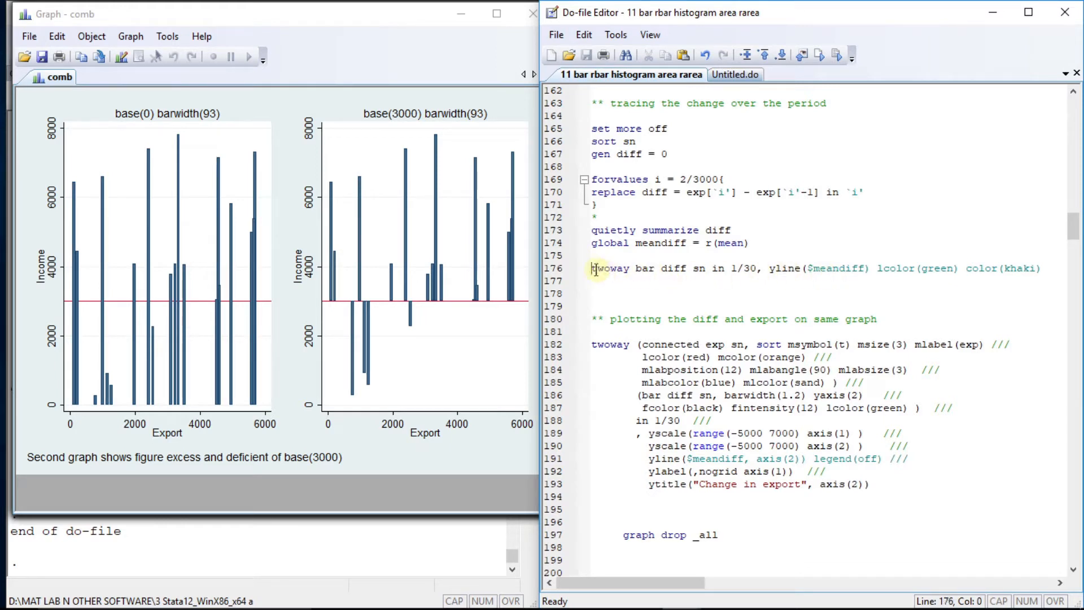
key(shift+End)
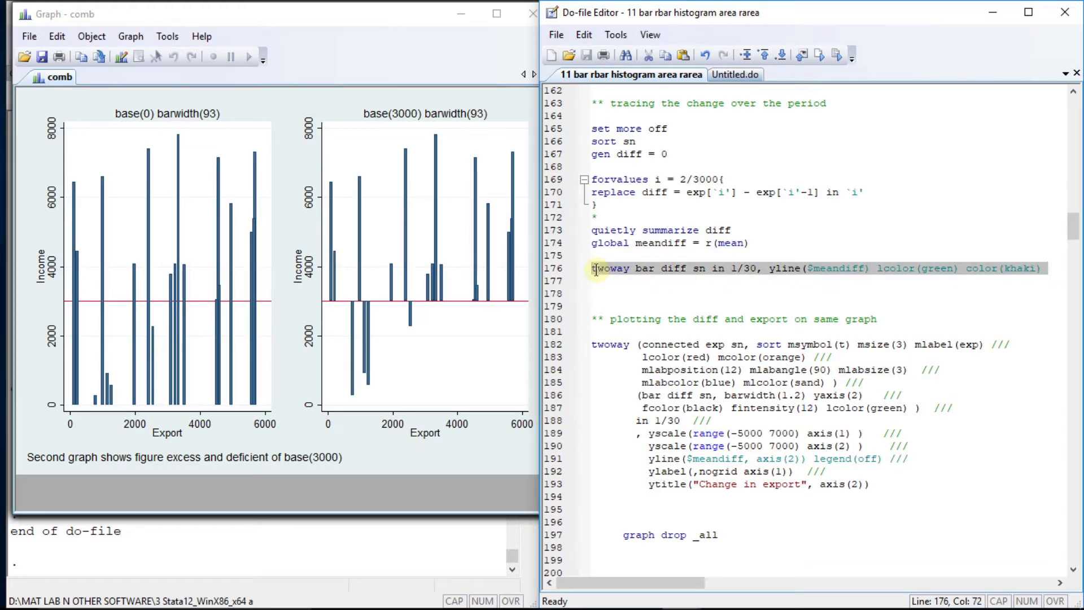
key(ctrl+d)
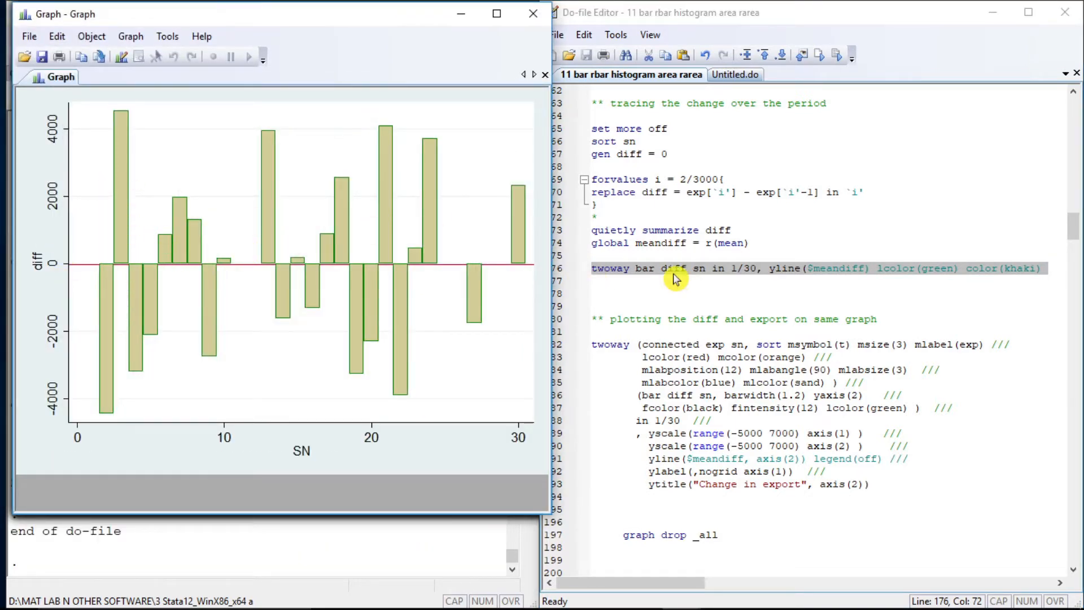
- Run the twoway command overlaying connected exp and bar diff by sn in 1/30, with diff on axis 2 titled "Change in export"
click(612, 318)
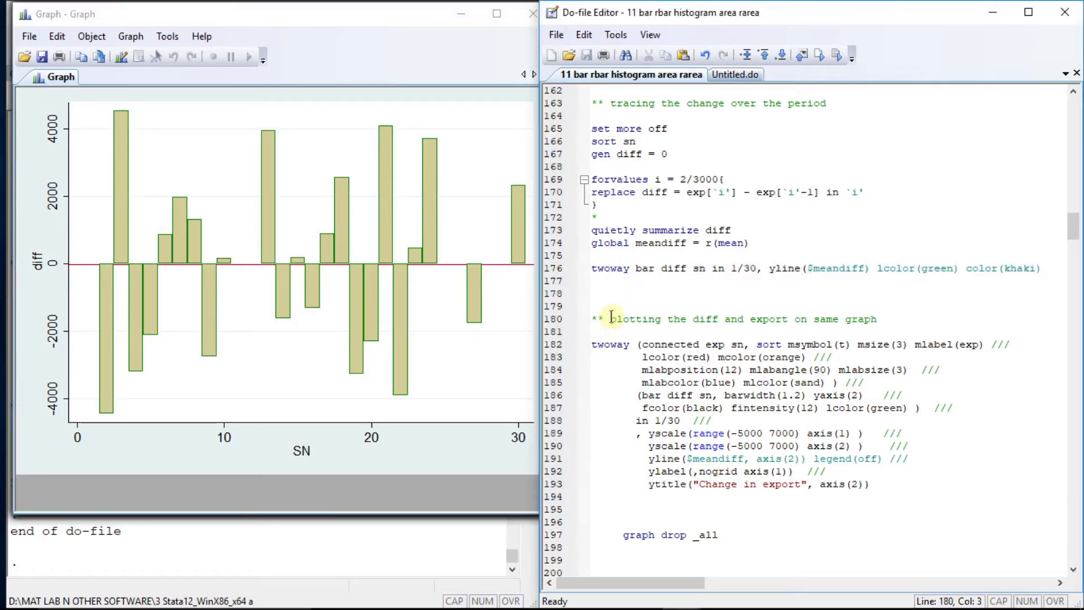
key(Down)
key(Down)
key(Down)
key(Down)
key(Down)
key(Down)
key(Down)
key(Down)
key(Down)
key(Down)
key(Down)
key(Down)
key(Down)
key(Down)
key(Down)
key(Down)
key(Down)
key(Down)
key(Down)
key(Down)
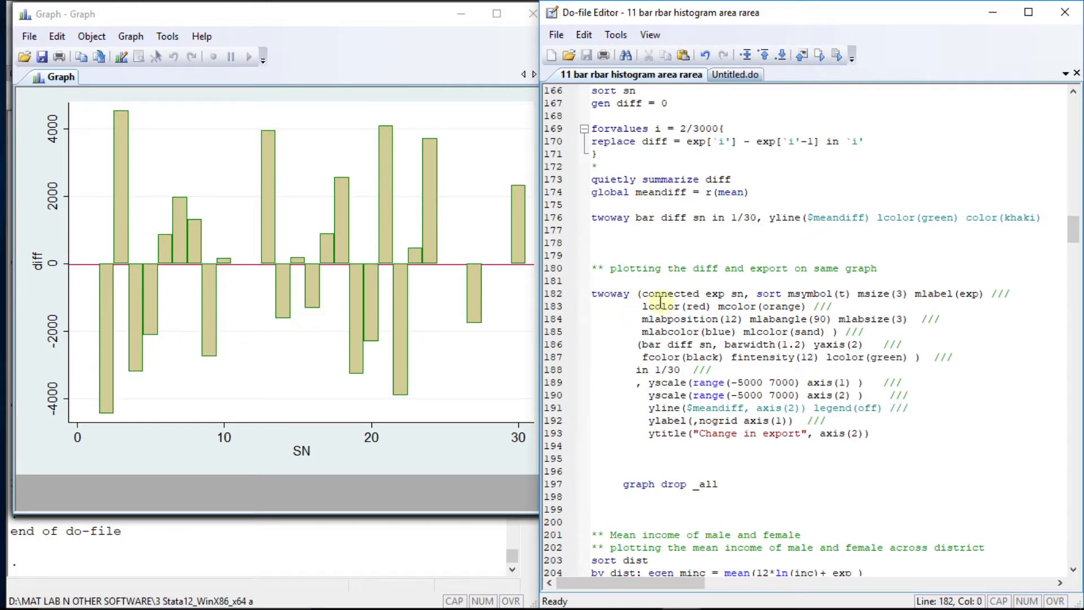
double_click(715, 294)
drag(727, 294, 744, 291)
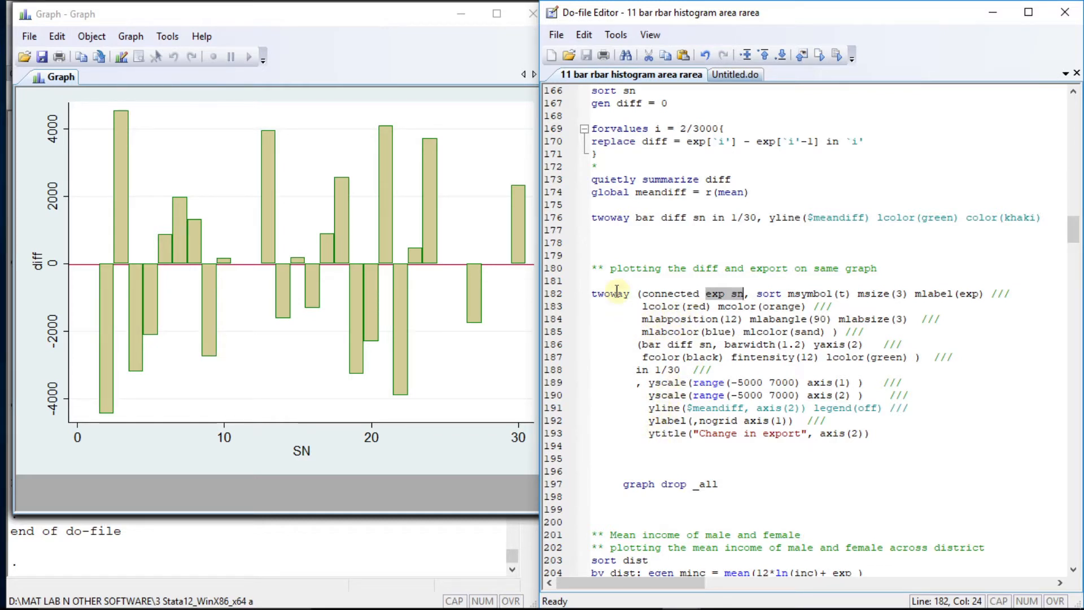
click(593, 294)
key(shift+Down)
key(shift+Down)
key(shift+Down)
key(shift+Down)
key(shift+Down)
key(shift+Down)
key(shift+Down)
key(shift+Down)
key(shift+Down)
key(shift+Down)
key(shift+Down)
key(shift+Down)
key(shift+Down)
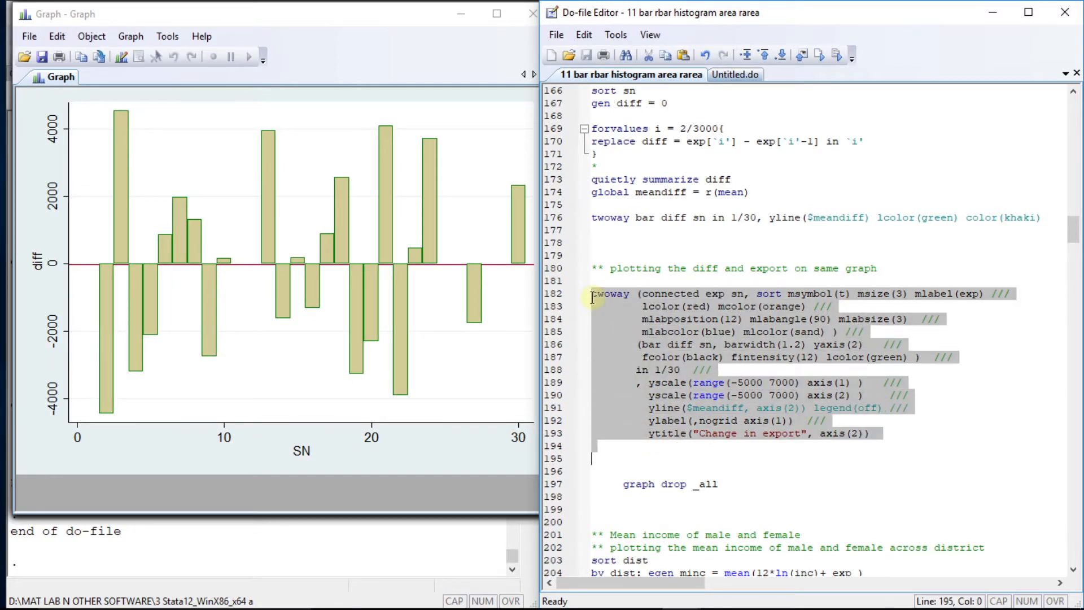
key(shift+Up)
key(ctrl+d)
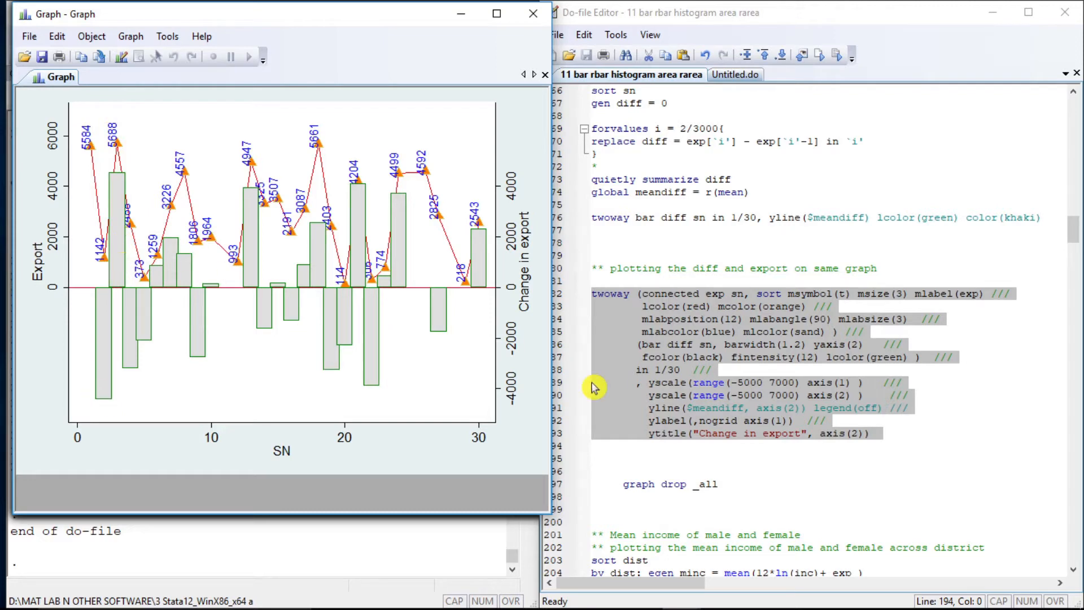
- Run graph drop _all to clear the graphs from memory
click(612, 471)
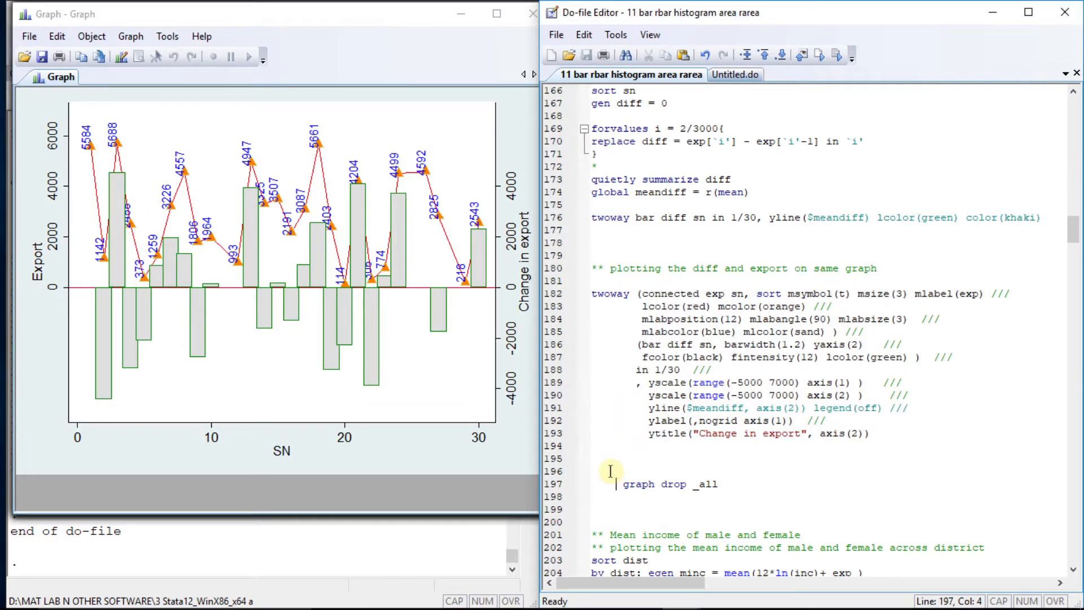
key(shift+End)
key(ctrl+d)
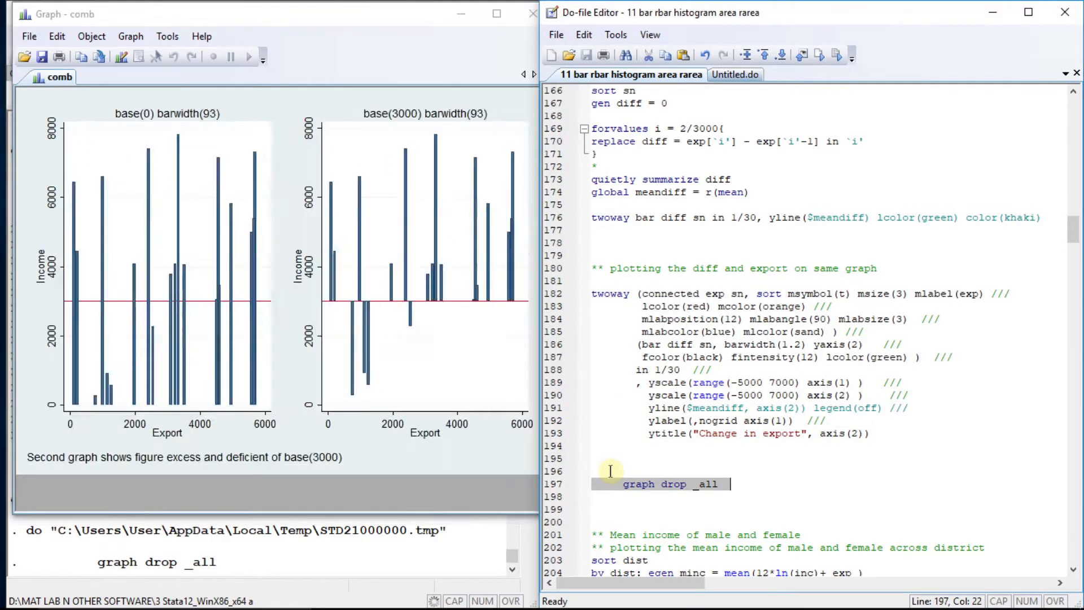
- Run the sort dist command in the section on mean income of male and female
key(Home)
key(Down)
key(Down)
key(Down)
key(Down)
key(Down)
key(Down)
key(Down)
key(Down)
key(Down)
key(Down)
key(Down)
key(Down)
key(Down)
key(Down)
key(Down)
key(Down)
key(Down)
key(Down)
key(Down)
key(Down)
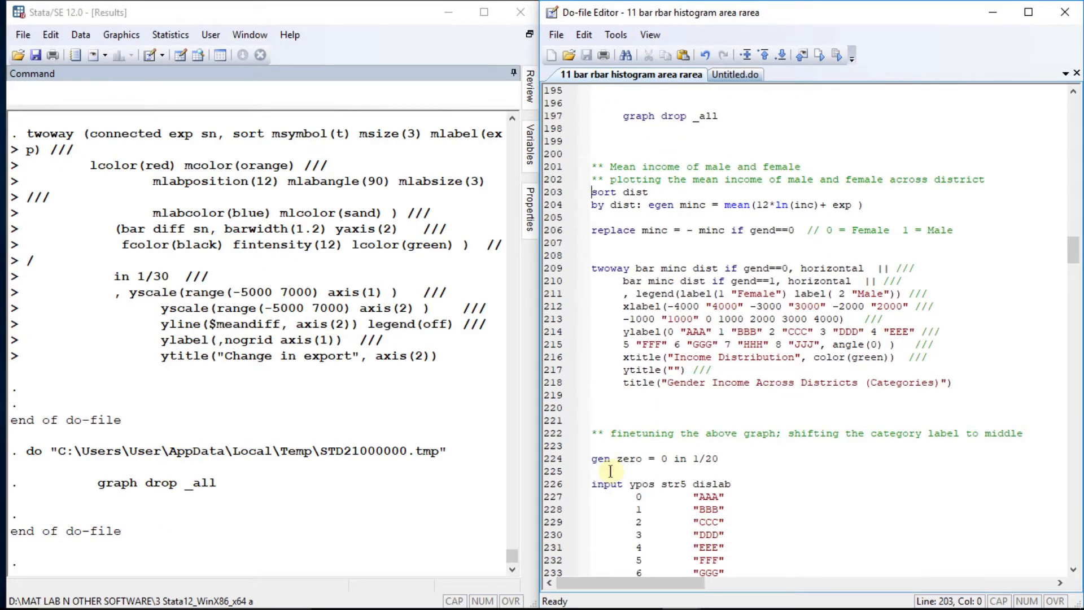
key(shift+End)
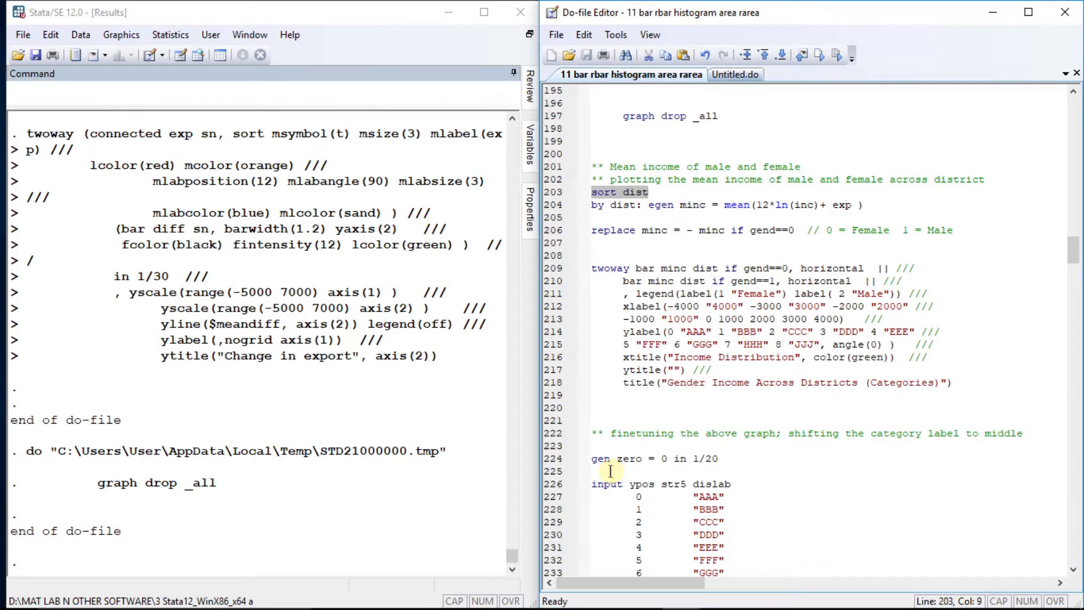
key(ctrl+d)
- Run the by dist: egen command that generates minc as mean(12*ln(inc)+ exp)
key(Home)
key(Down)
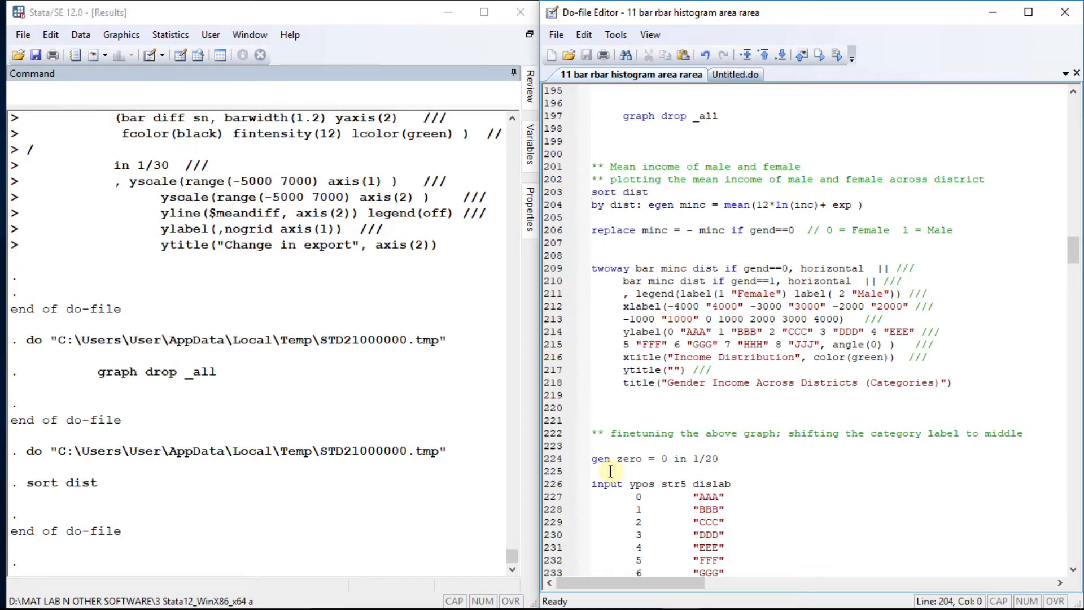
key(shift+End)
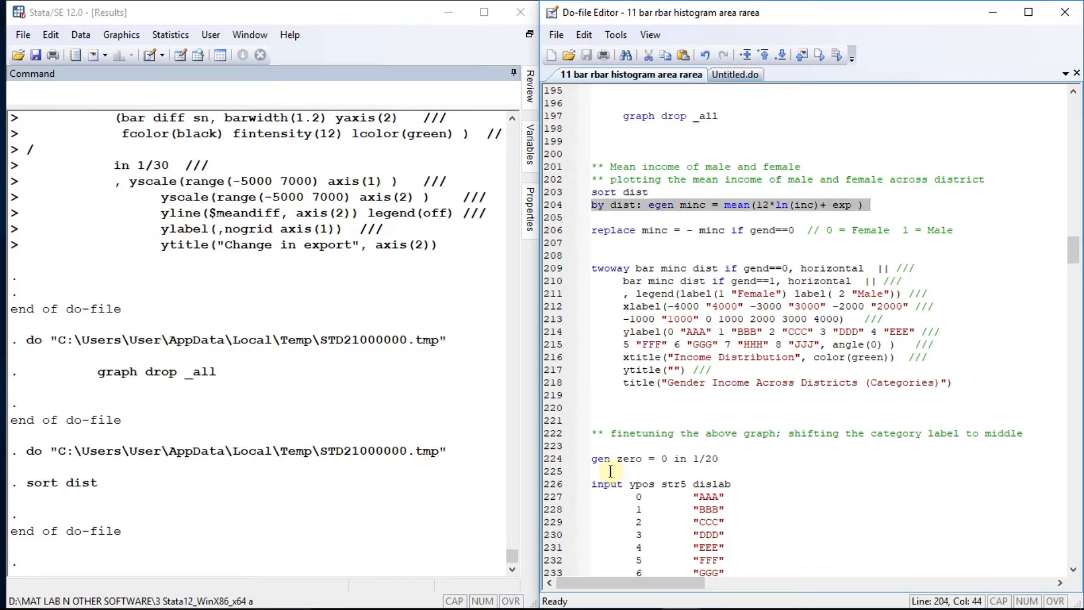
key(ctrl+d)
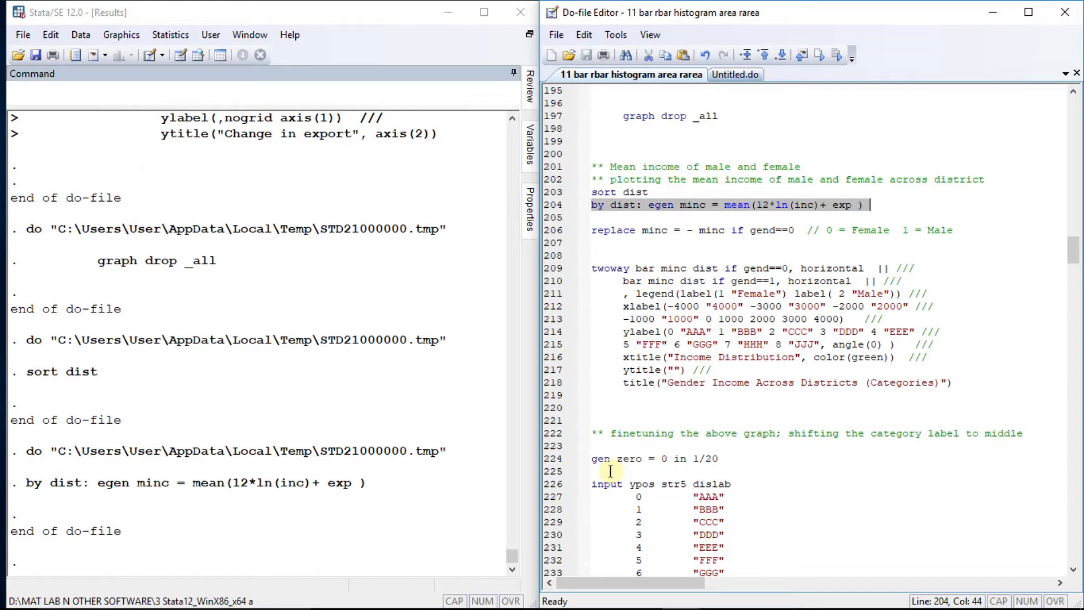
- Run the replace command that makes minc negative for females (gend==0)
key(Home)
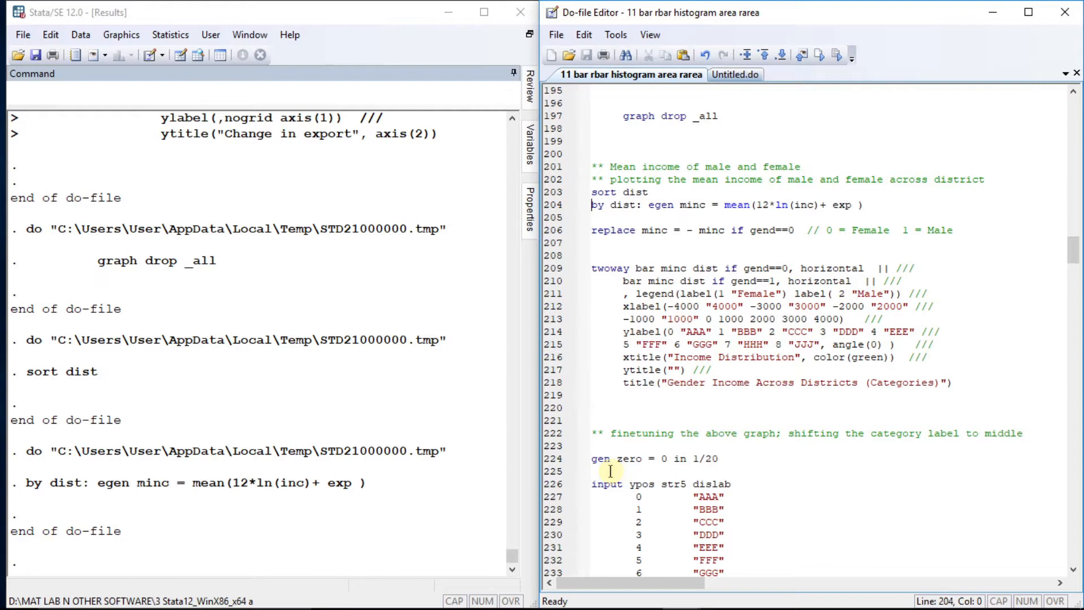
key(Right)
key(End)
key(Down)
key(Down)
key(Home)
key(shift+End)
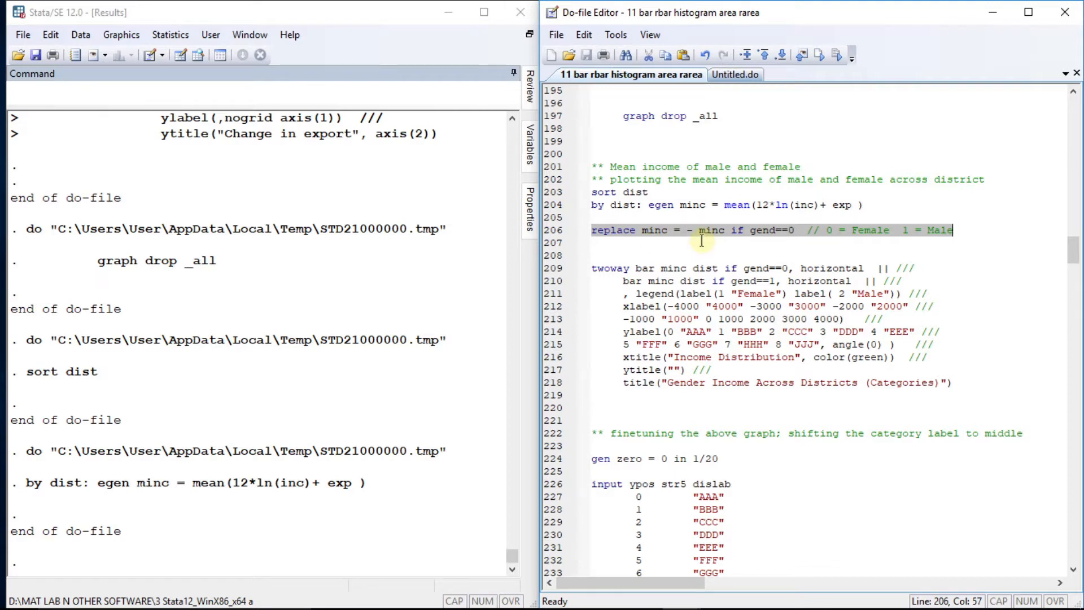
key(ctrl+d)
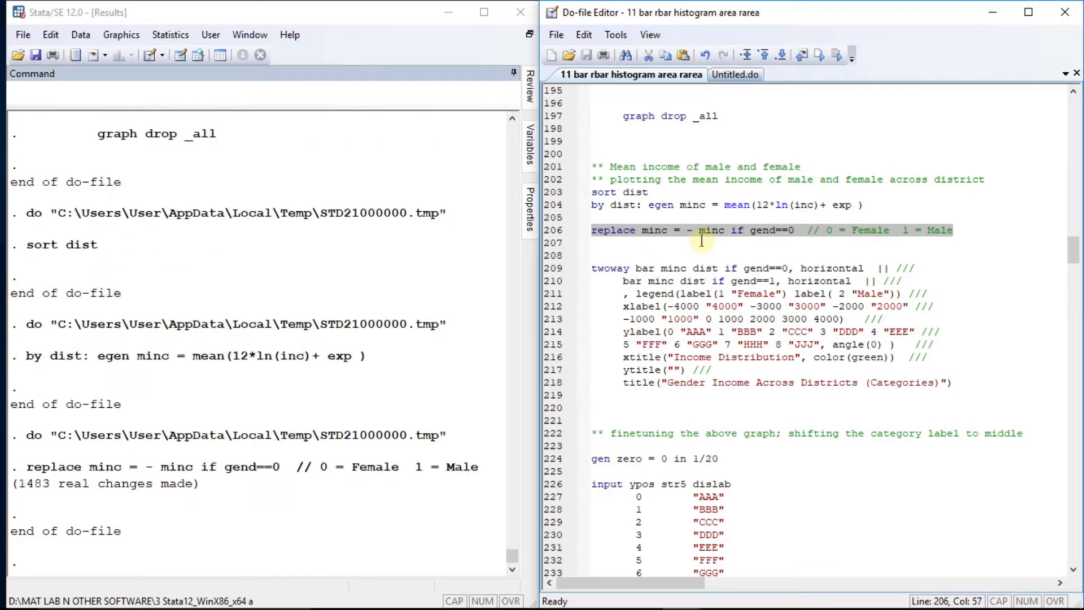
- Examine the two horizontal bar minc dist plots for gend==0 and gend==1 in the twoway command
click(635, 269)
key(shift+Right)
key(shift+Right)
key(shift+Right)
key(shift+Right)
key(shift+Right)
key(shift+Right)
key(shift+Right)
key(shift+Right)
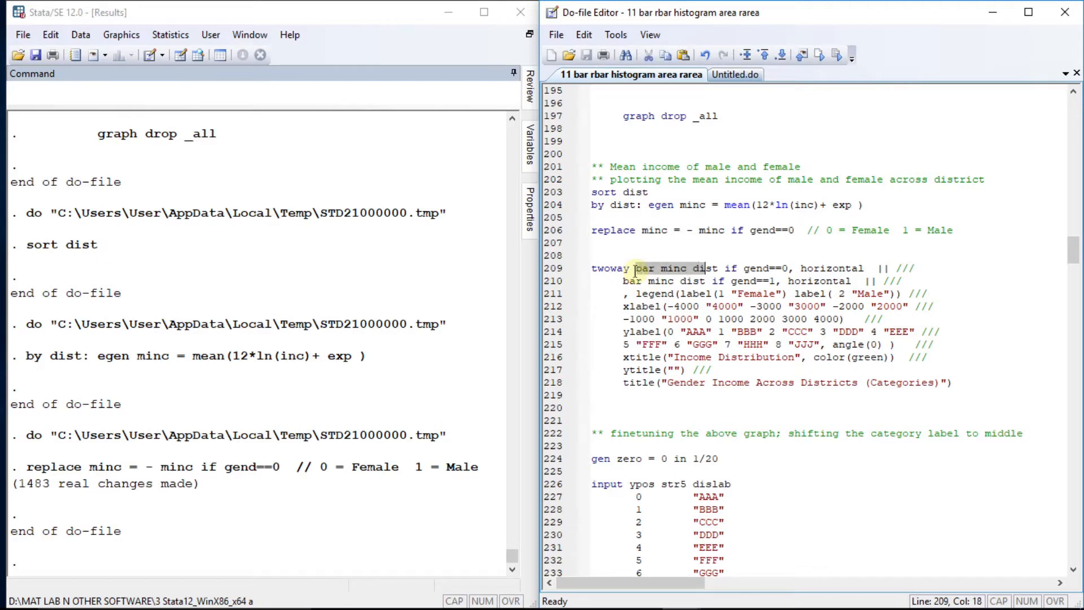
key(shift+Right)
key(shift+Right)
key(shift+Right)
key(shift+Right)
key(shift+Right)
key(shift+Right)
key(shift+Right)
key(shift+Right)
key(shift+Right)
key(shift+Right)
key(shift+Right)
key(shift+Right)
key(shift+Right)
key(shift+Right)
key(shift+Right)
key(shift+Right)
key(shift+Right)
key(shift+Right)
key(shift+Right)
key(shift+Right)
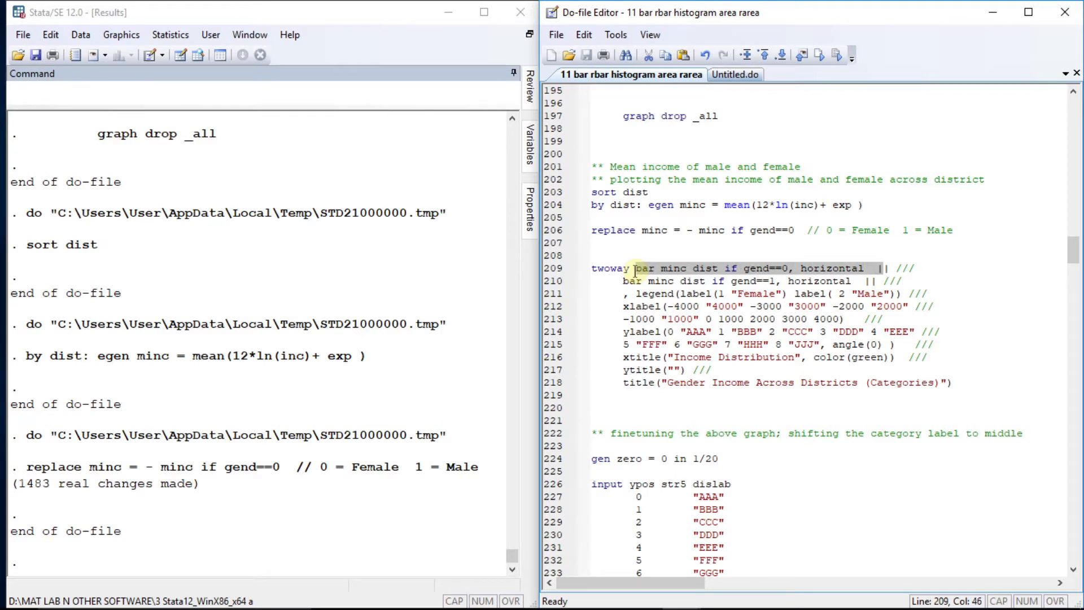
click(635, 279)
key(shift+End)
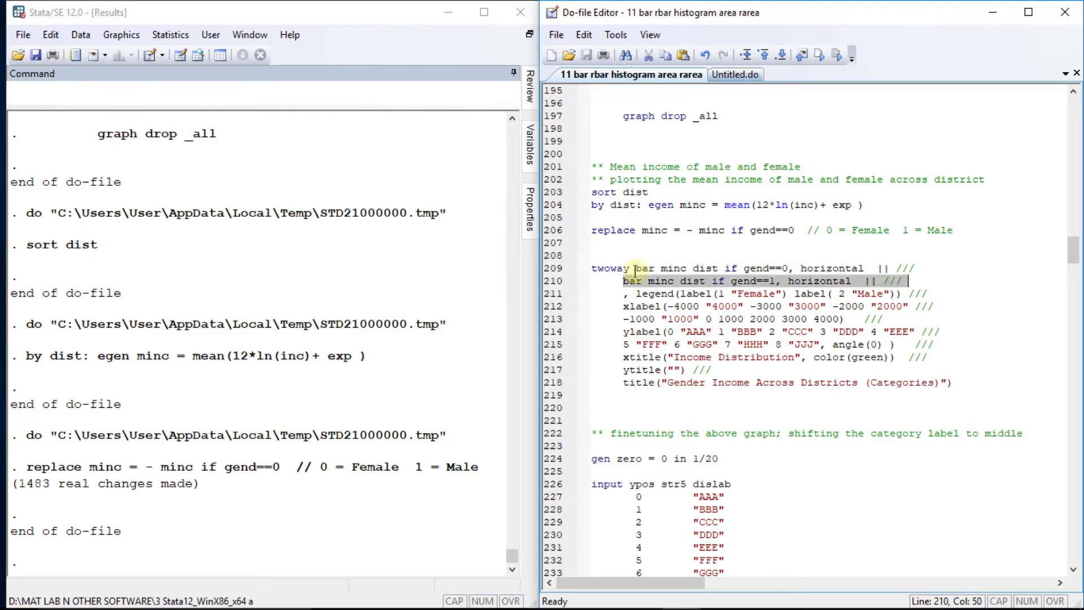
key(Left)
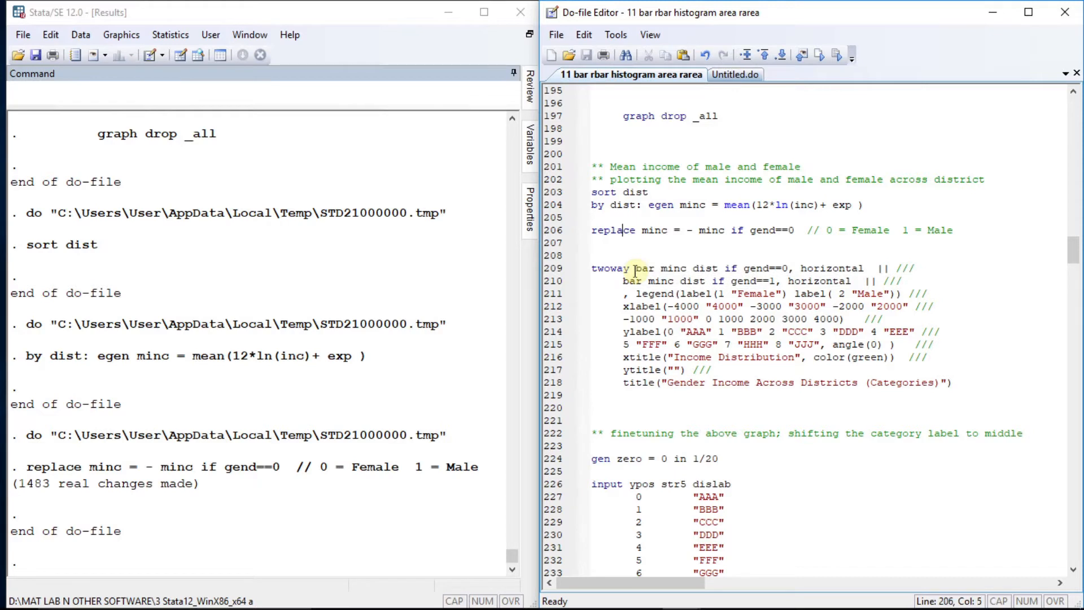
- Run the horizontal twoway bar block for minc by dist and gender, titled "Gender Income Across Districts (Categories)"
key(Right)
key(Down)
key(Down)
key(Down)
key(Home)
key(shift+Down)
key(shift+Down)
key(shift+Down)
key(shift+Down)
key(shift+Down)
key(shift+Down)
key(shift+Down)
key(shift+Down)
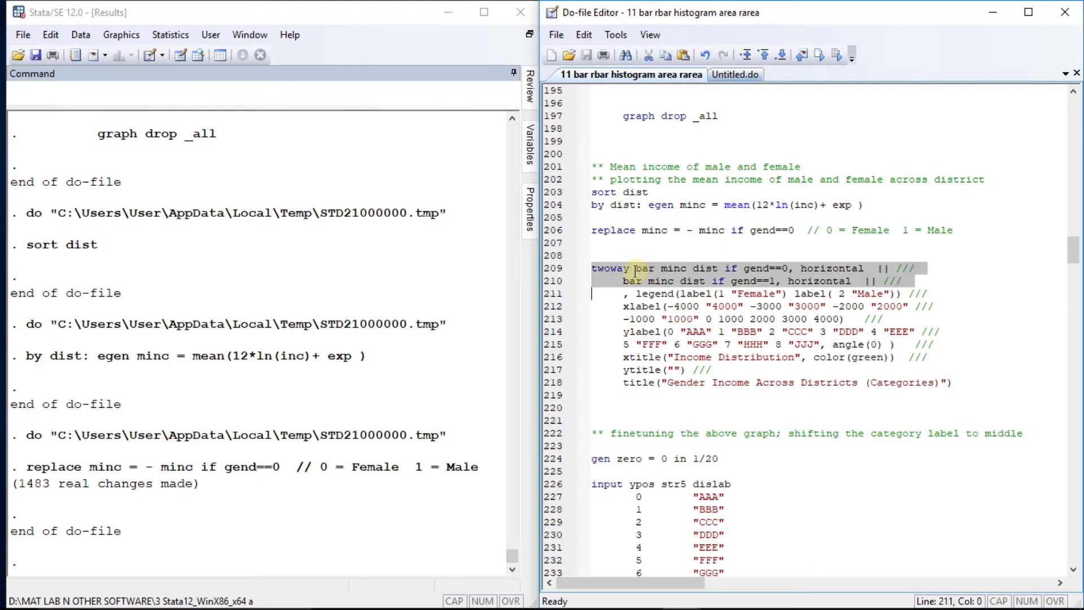
key(shift+Down)
key(shift+Down)
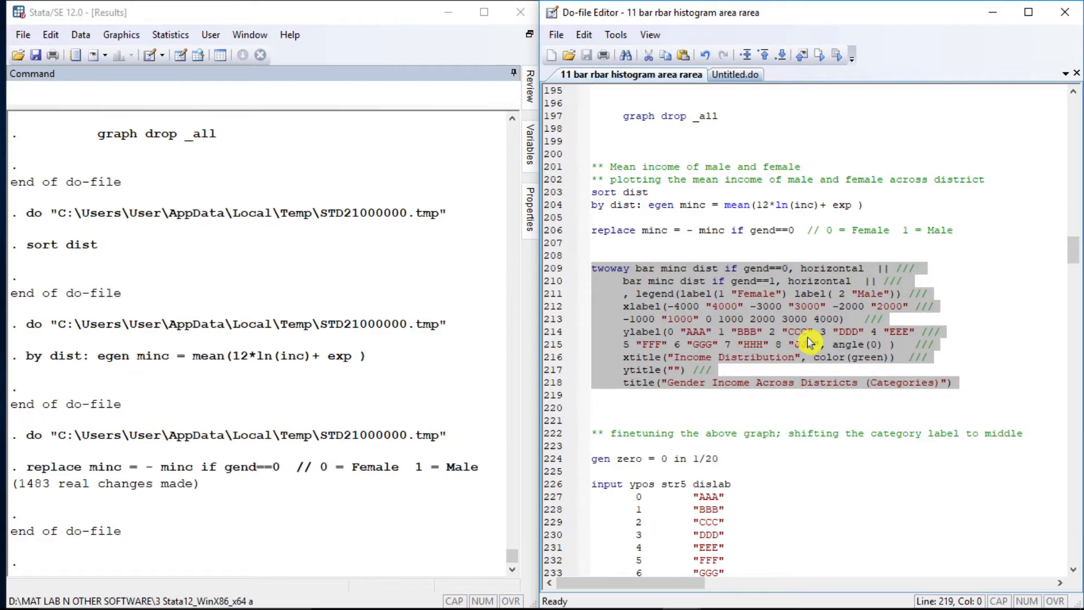
key(ctrl+d)
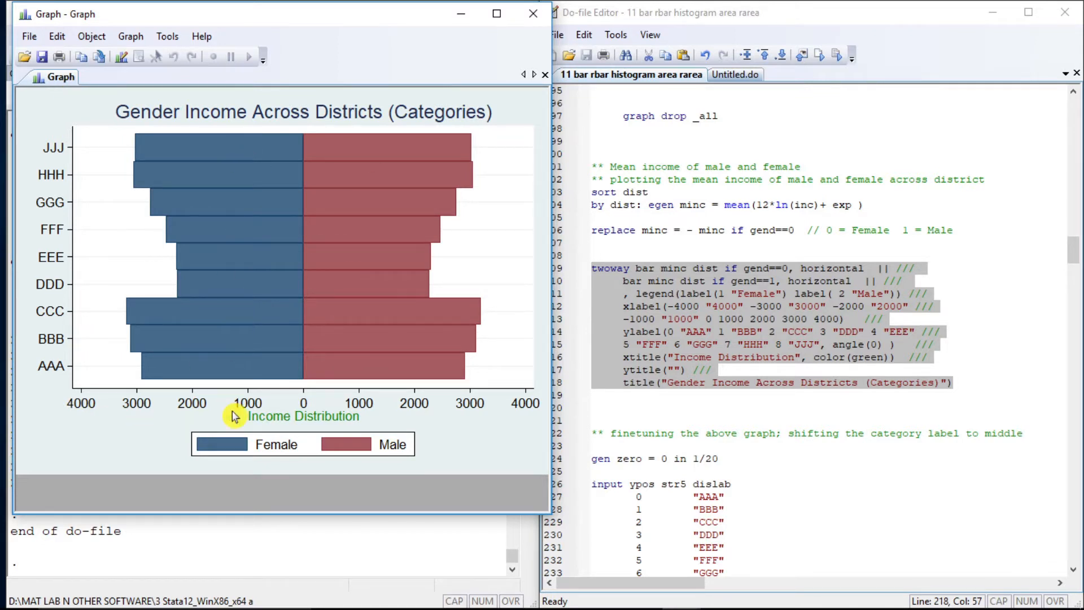
- Run gen zero = 0 in 1/20 from the section on shifting the category label to the middle
click(606, 432)
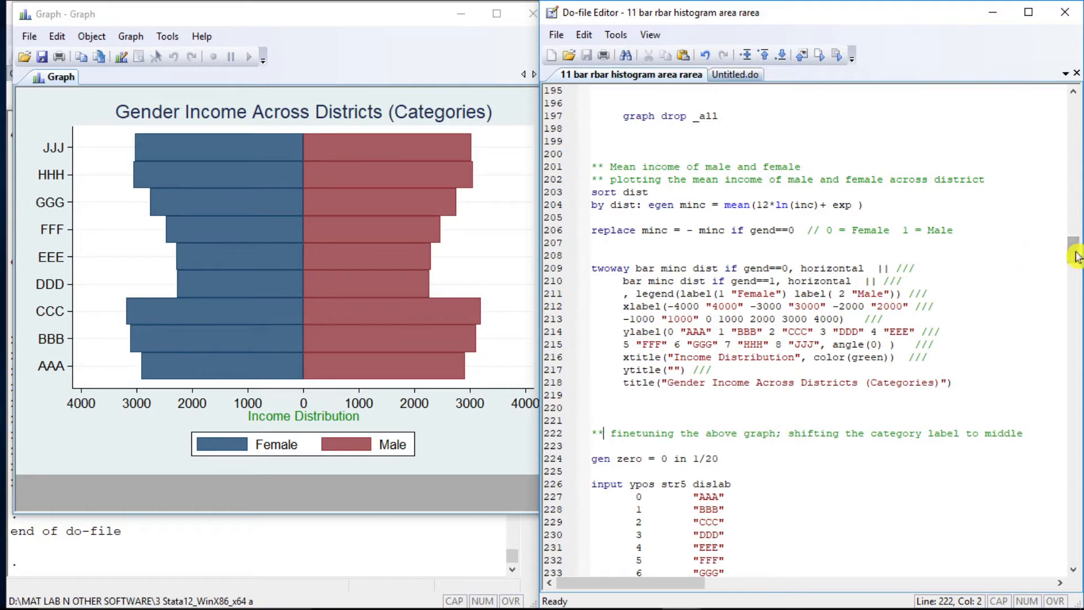
drag(1073, 251, 1073, 266)
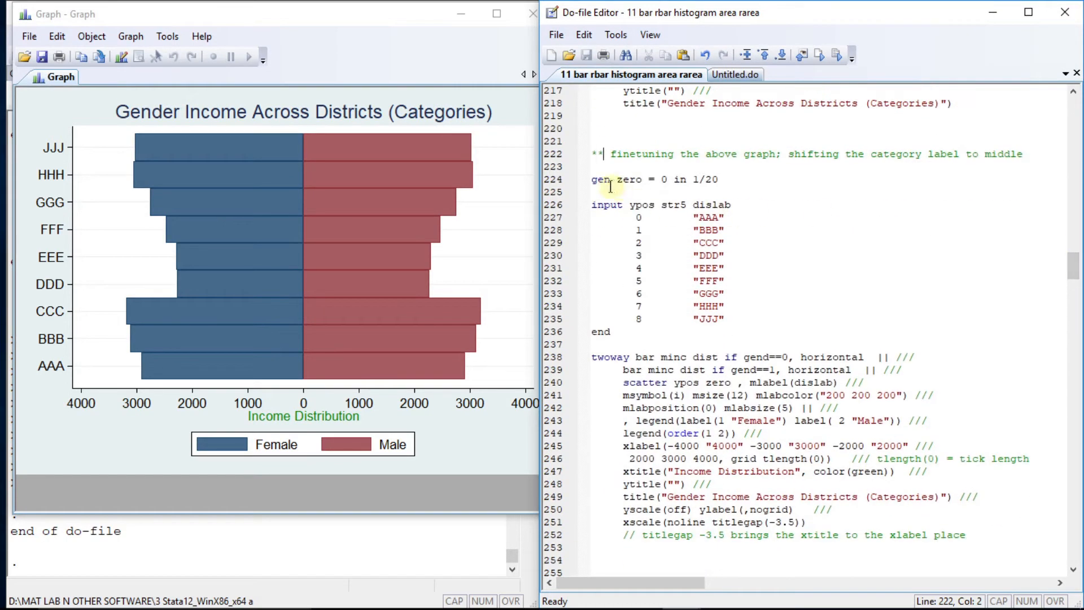
key(shift+End)
key(ctrl+d)
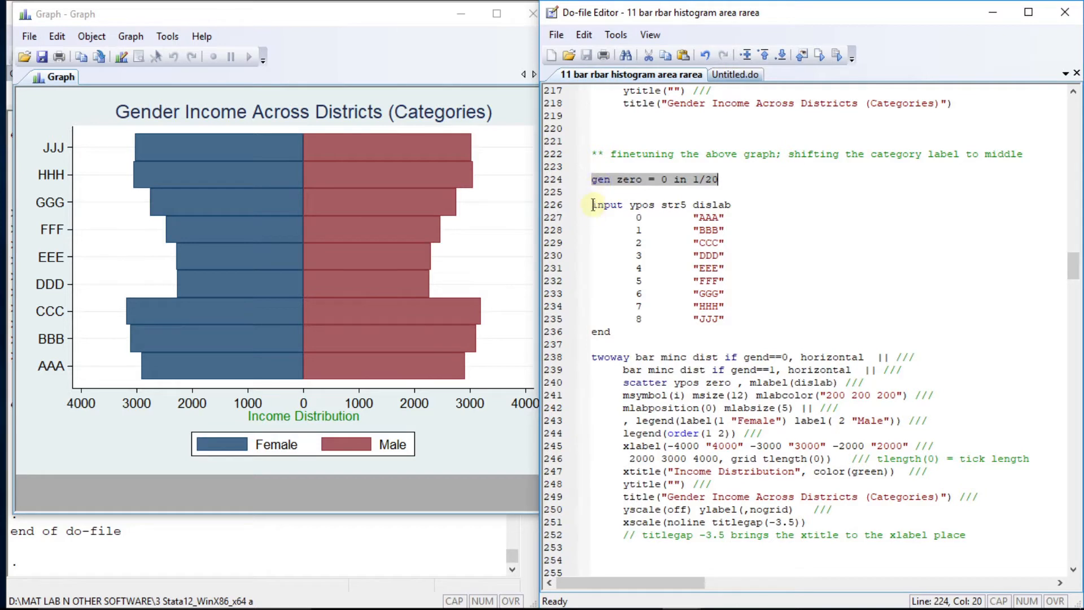
- Highlight the input block that defines ypos 0 to 8 with str5 dislab labels AAA to JJJ
click(593, 204)
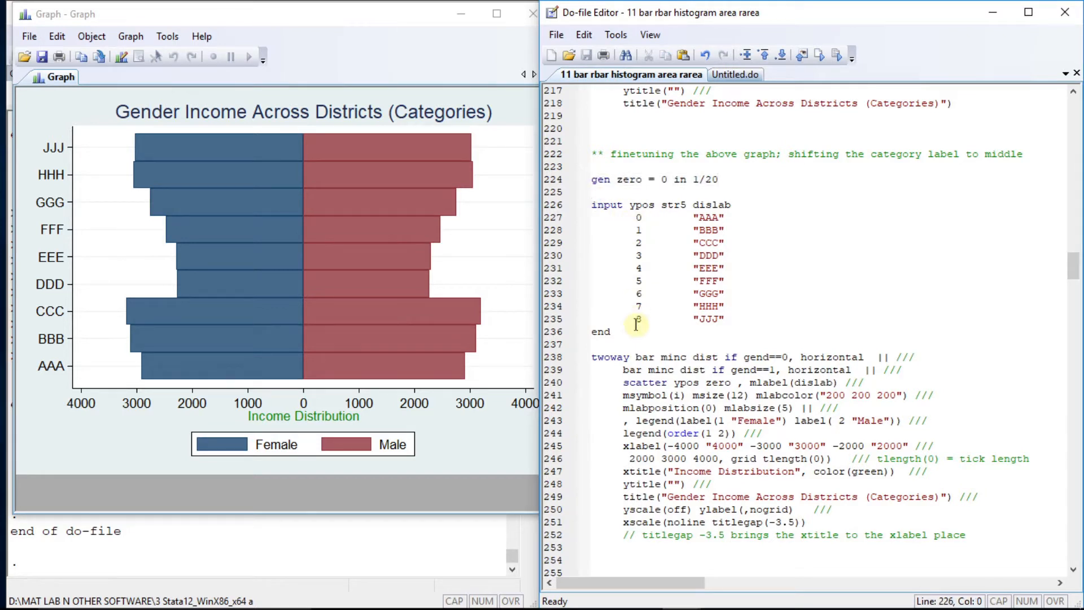
key(shift+Down)
key(shift+Down)
key(shift+Down)
key(shift+Down)
key(shift+Down)
key(shift+Down)
key(shift+Down)
key(shift+Down)
key(shift+Down)
key(shift+Down)
key(shift+Down)
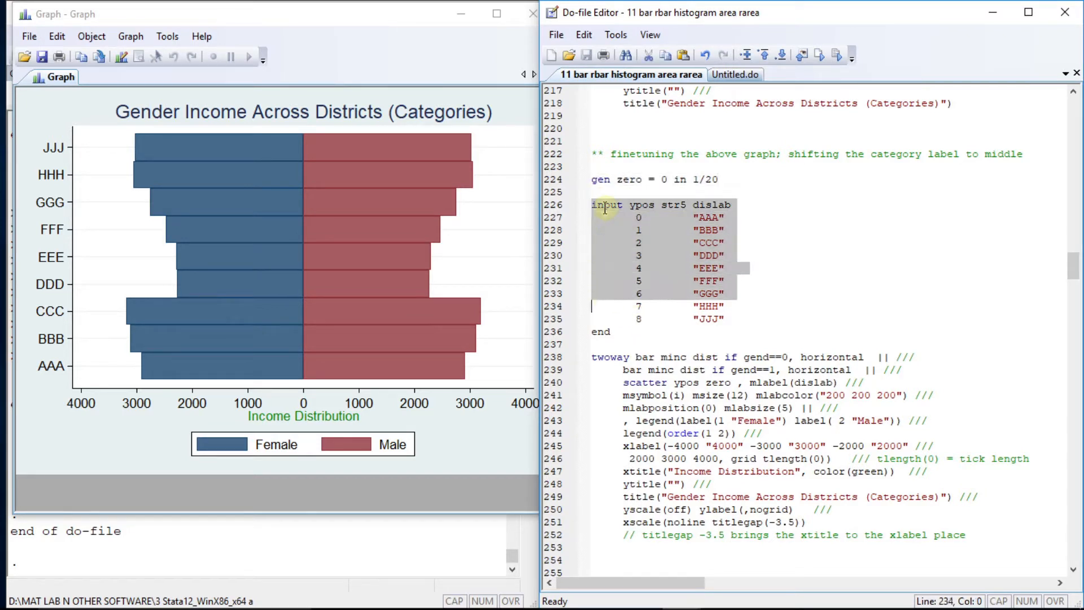
key(Right)
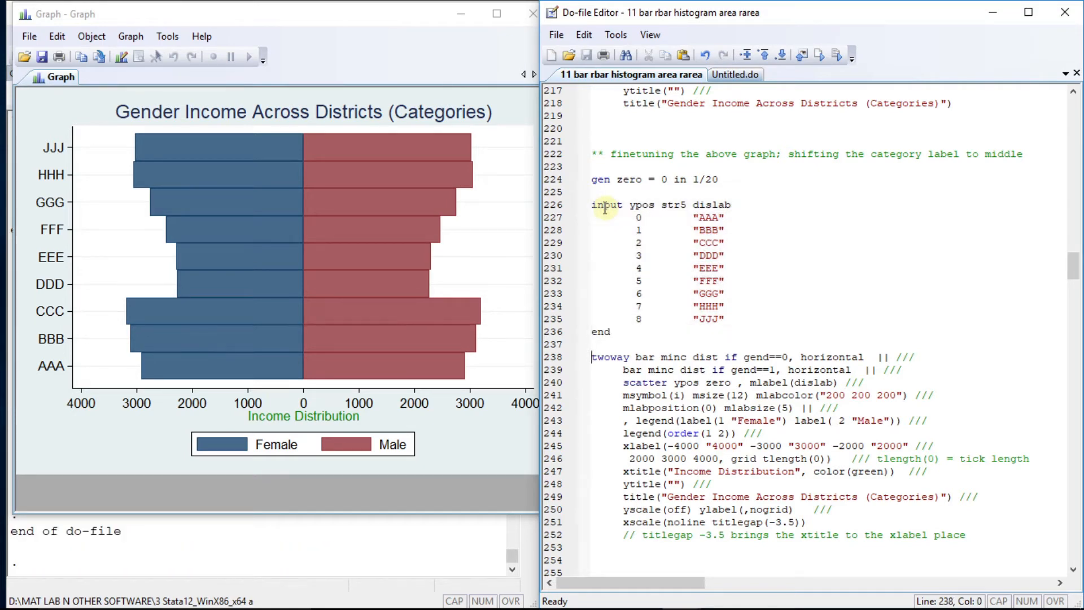
- Examine the fine-tuned twoway block, focusing on the scatter ypos zero line with mlabel(dislab)
key(Down)
key(Down)
key(Down)
key(Down)
key(Down)
key(Down)
key(Down)
key(Down)
key(Down)
key(Down)
key(Down)
key(Down)
key(Down)
key(Down)
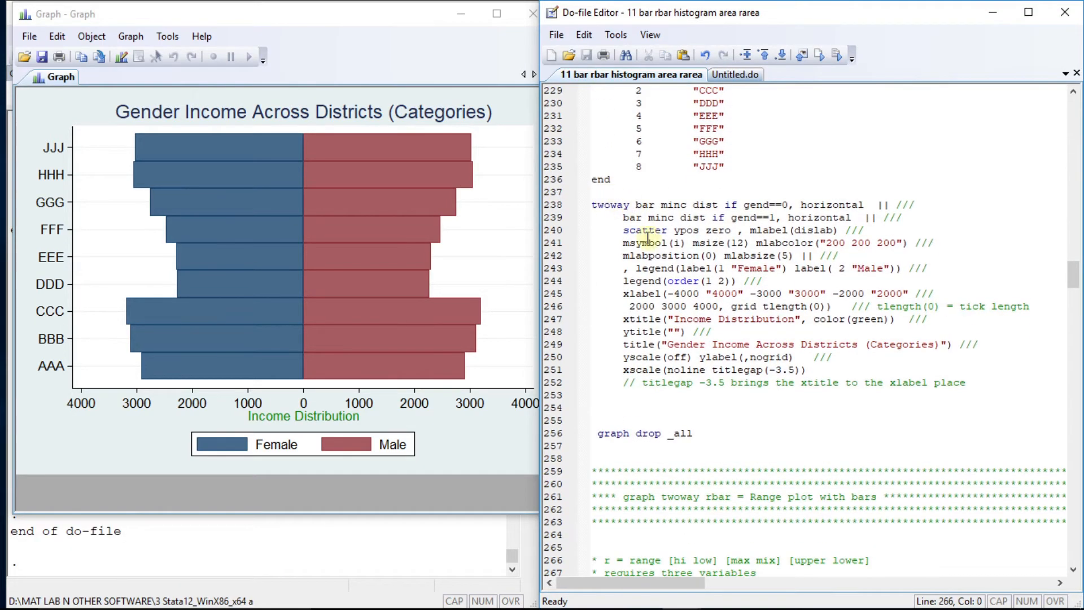
drag(624, 232, 674, 232)
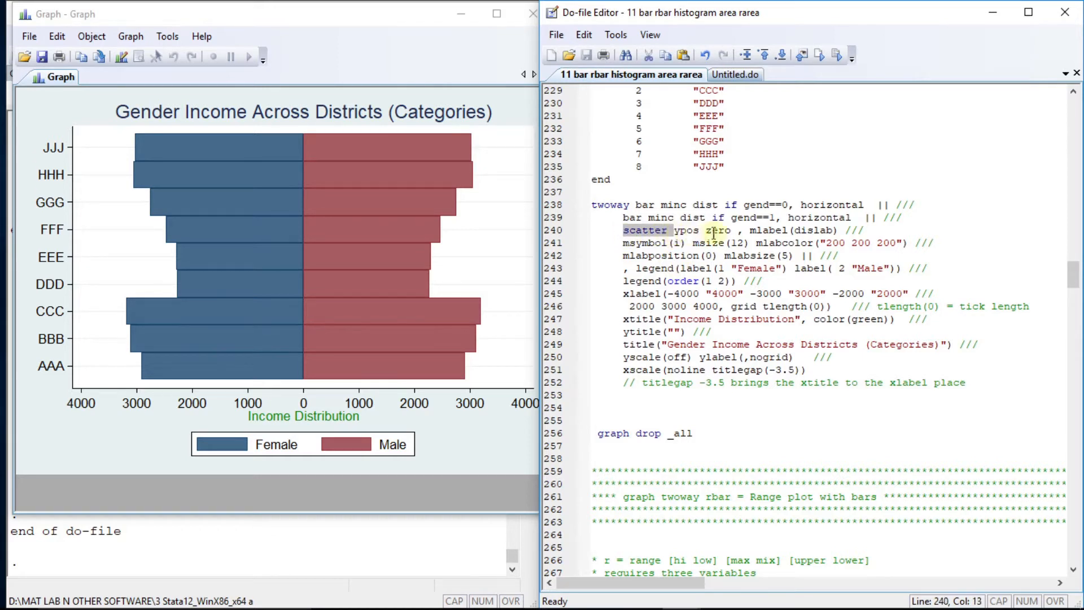
key(shift+End)
key(Home)
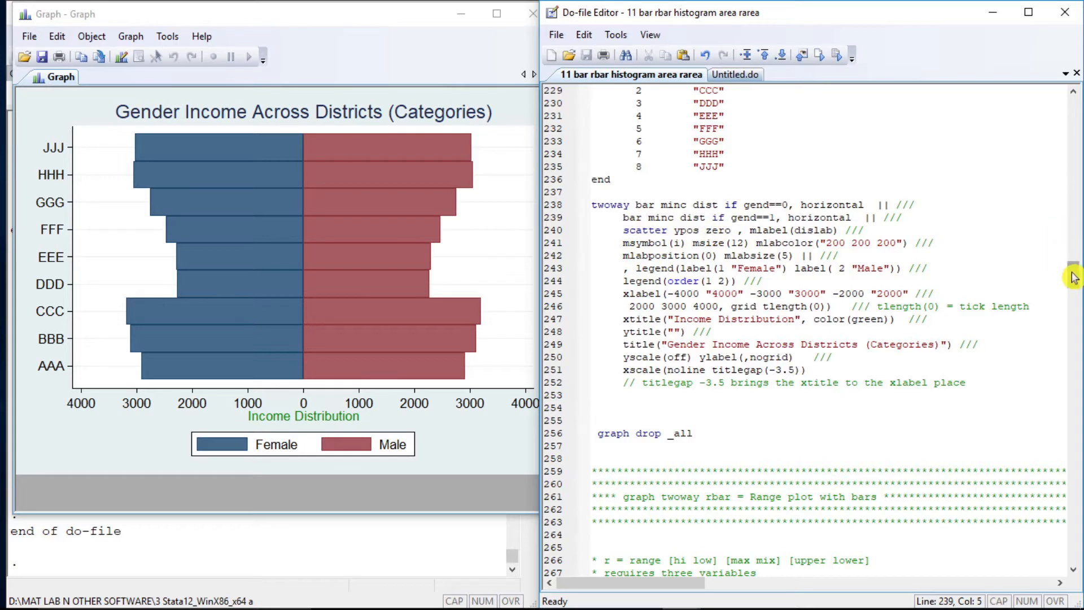
scroll(1073, 272, up, 3)
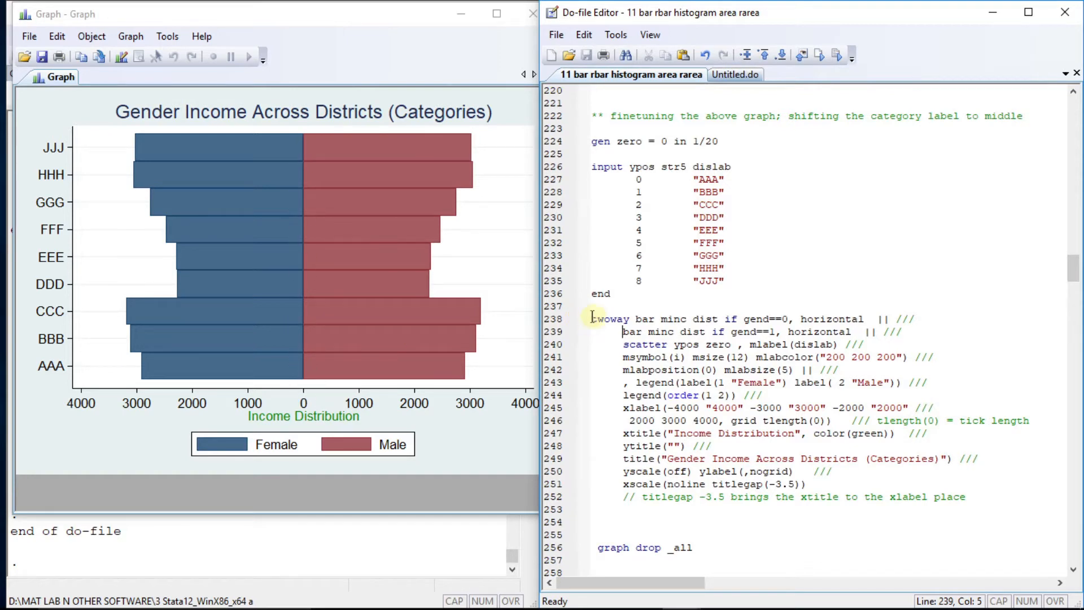
- Run the fine-tuned horizontal twoway bar block that centres the dislab category labels with scatter ypos zero and xscale(noline titlegap(-3.5))
key(shift+Down)
key(shift+Down)
key(shift+Down)
key(shift+Down)
key(shift+Down)
key(shift+Down)
key(shift+Down)
key(shift+Down)
key(shift+Down)
key(shift+Down)
key(shift+Down)
key(shift+Down)
key(shift+Down)
key(shift+Down)
key(shift+Down)
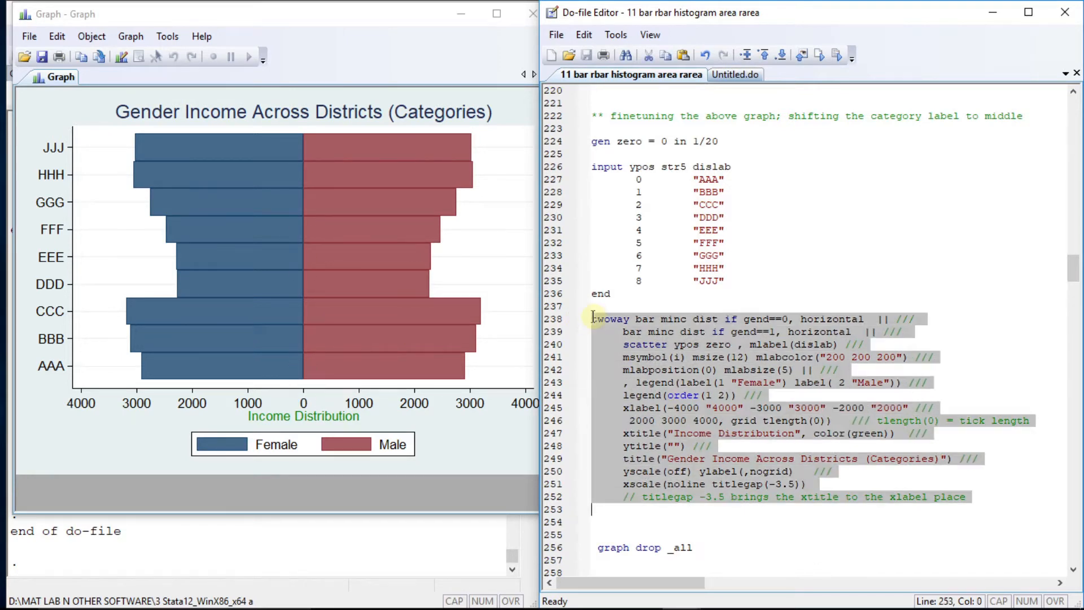
key(shift+Up)
key(ctrl+d)
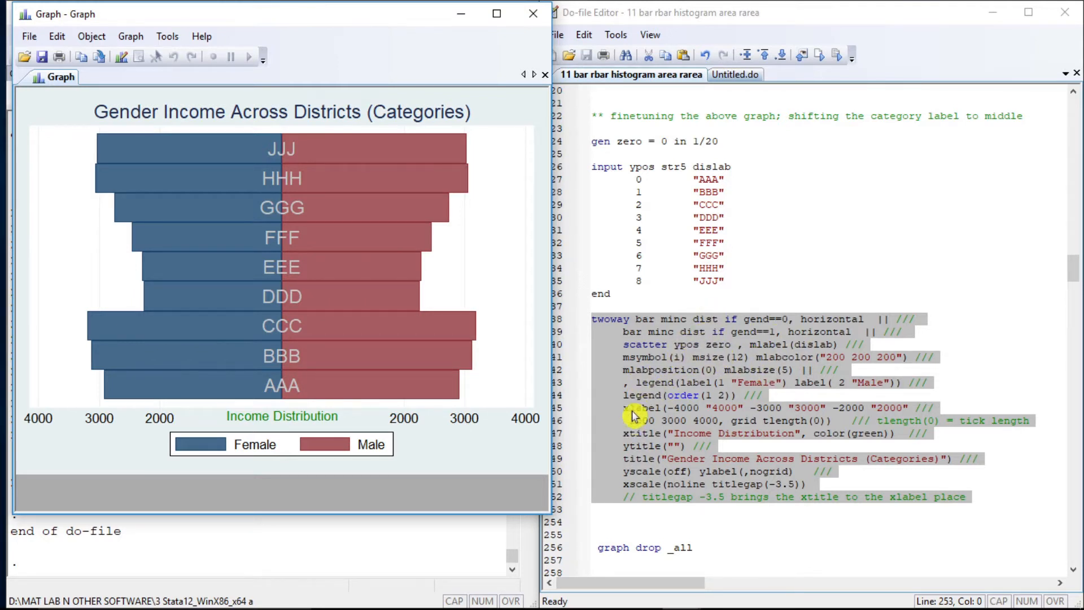
- Run the graph drop _all line that precedes the twoway rbar section
drag(1076, 266, 1075, 280)
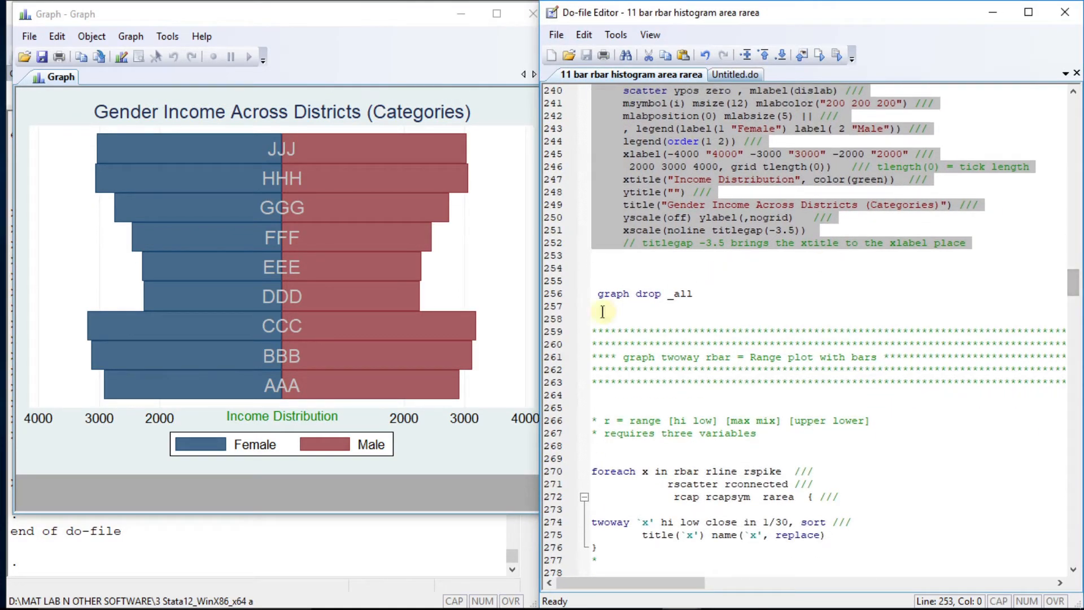
click(598, 293)
key(shift+End)
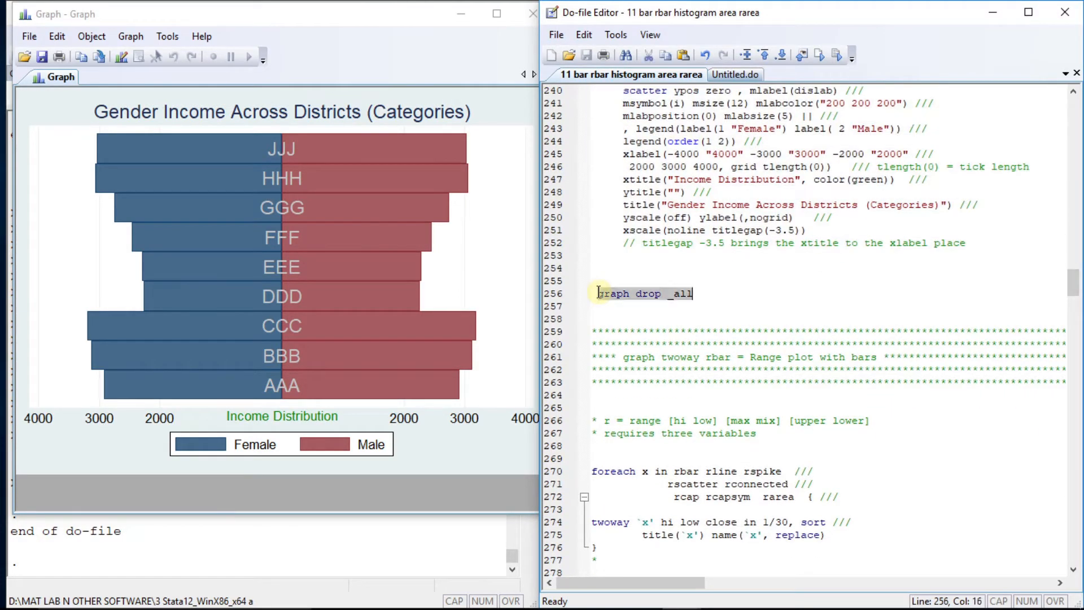
key(ctrl+d)
- Run the foreach loop that plots hi low close in 1/30 for each range plot type from rbar to rarea
click(600, 294)
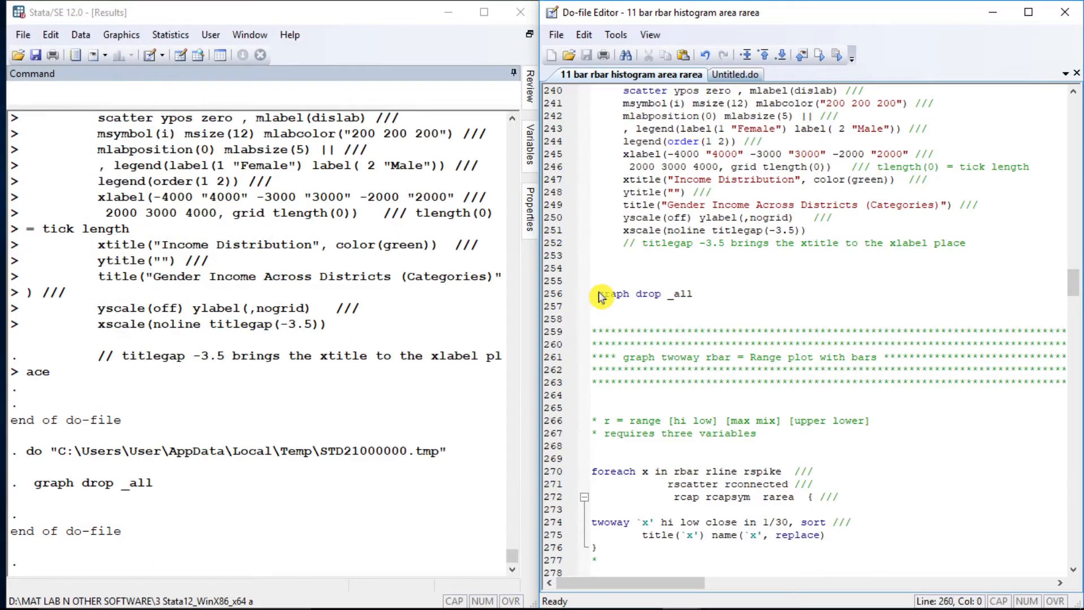
key(Down)
key(Down)
key(Down)
key(Down)
key(Down)
key(Down)
key(Down)
key(Down)
key(Down)
key(Down)
key(Down)
key(Down)
key(Down)
key(Down)
key(Down)
key(Down)
key(Down)
key(Down)
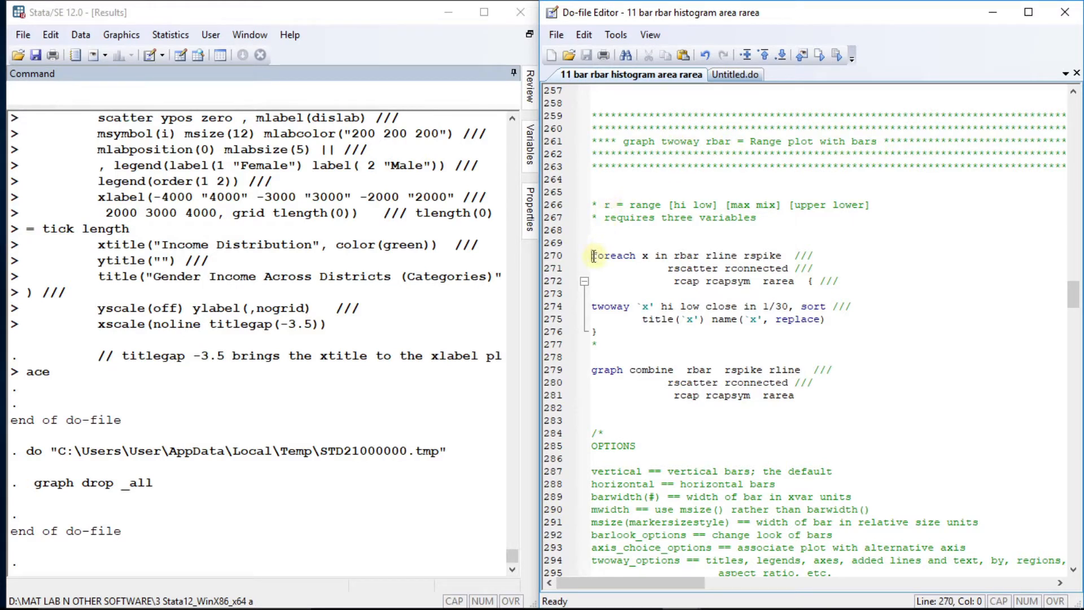
key(shift+Down)
key(shift+Down)
key(shift+Down)
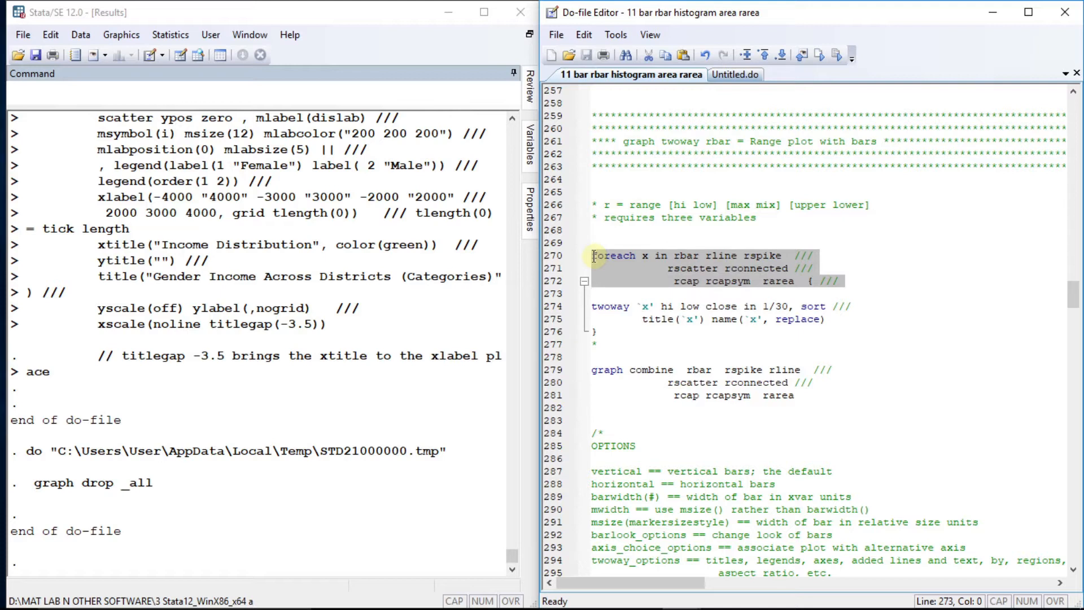
key(shift+Down)
key(shift+Down)
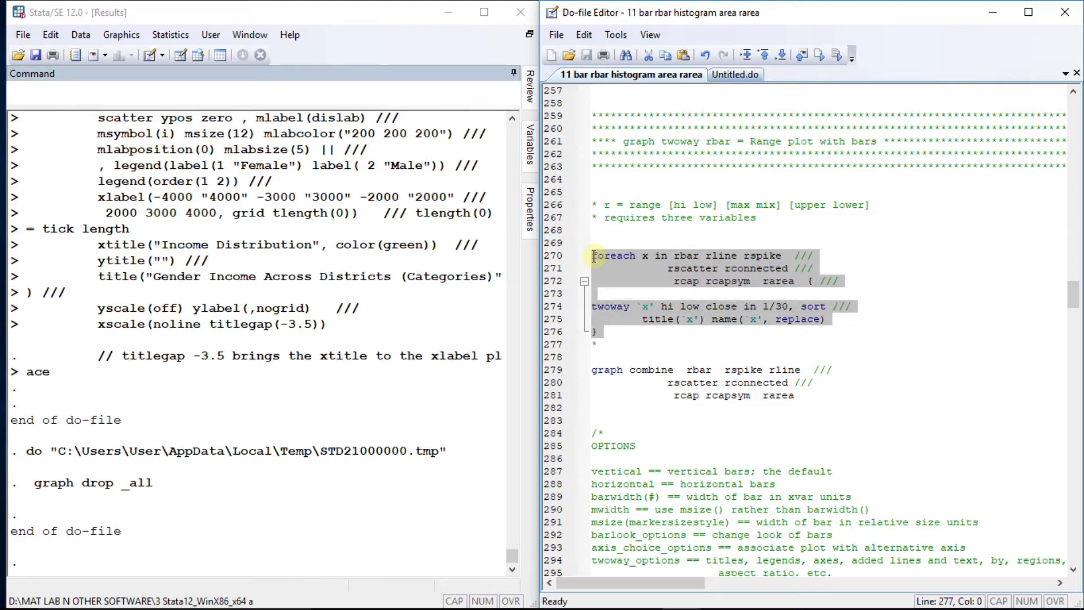
key(shift+Left)
key(ctrl+d)
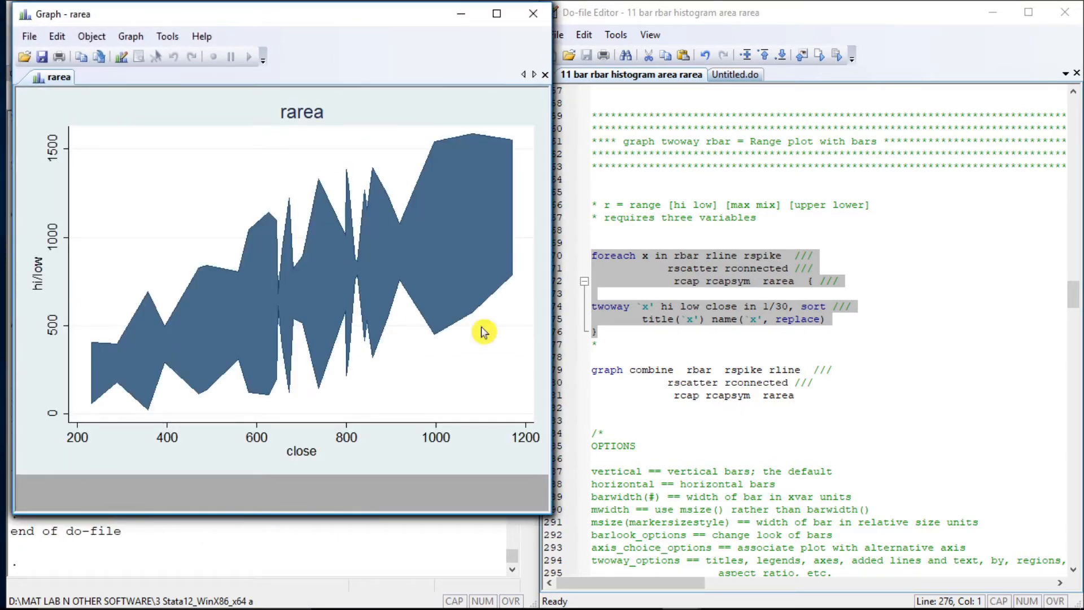
- Run the graph combine command for rbar, rspike, rline, rscatter, rconnected, rcap, rcapsym and rarea
click(596, 374)
key(shift+Down)
key(shift+Down)
key(shift+Down)
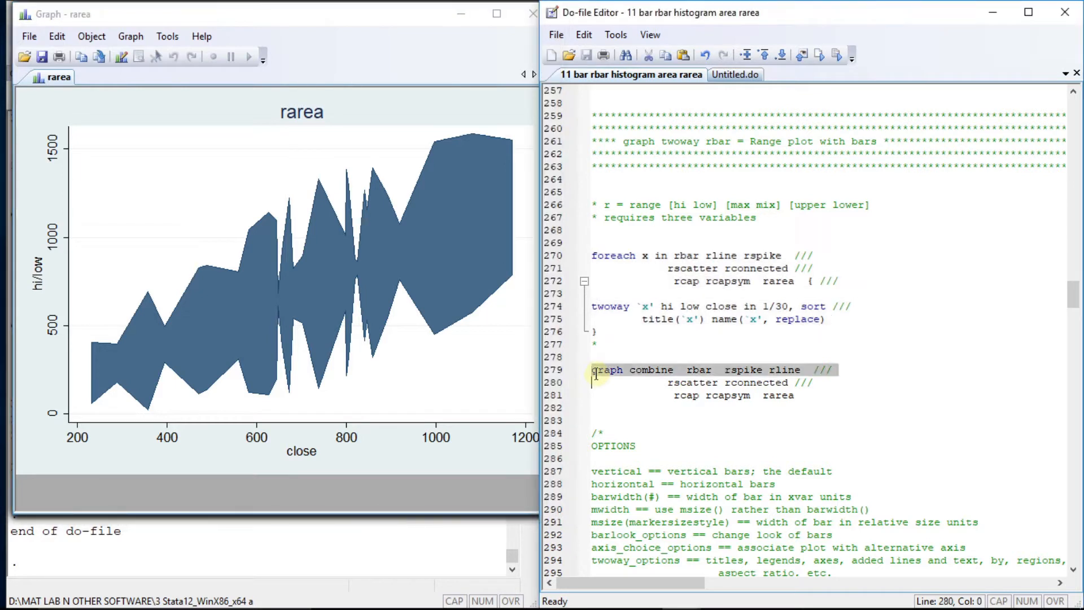
key(shift+Left)
key(ctrl+d)
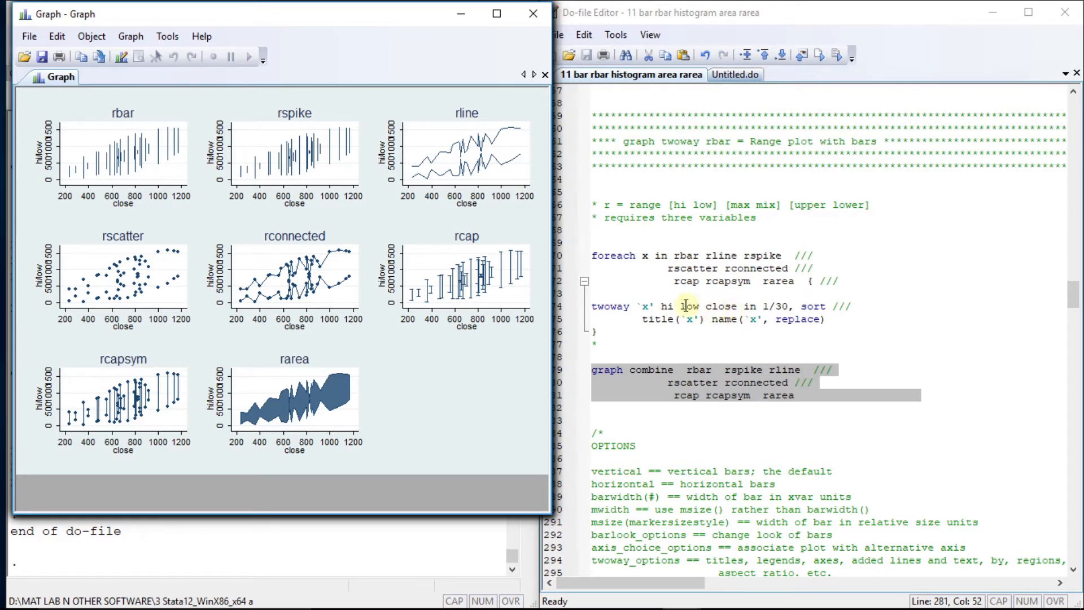
- Run the twoway rbar hi low sn block with barwidth(12) and the connected close line, named g1
drag(1078, 299, 1077, 313)
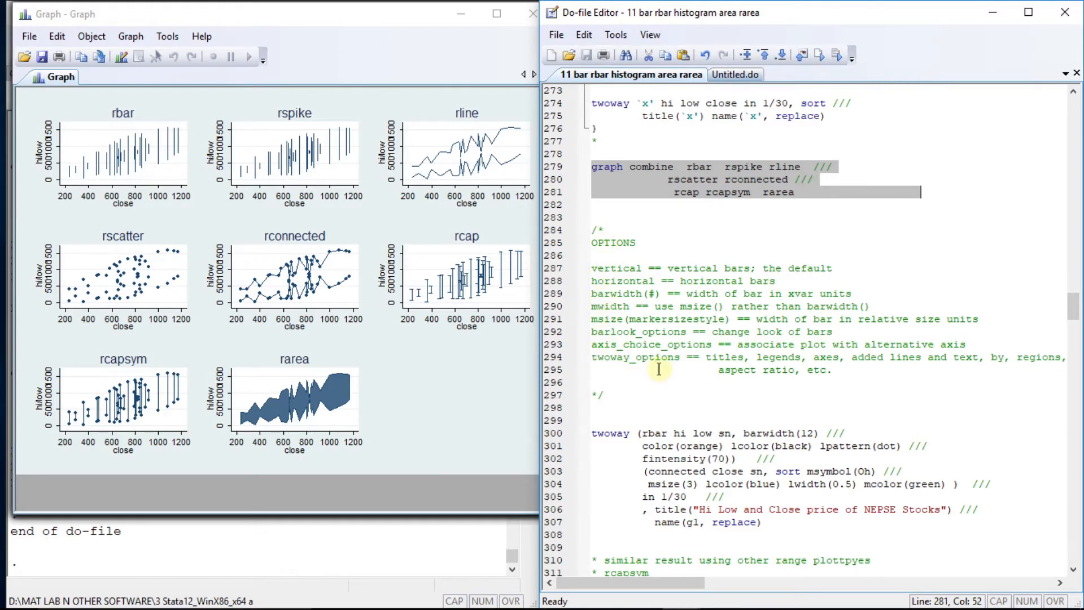
scroll(1073, 317, down, 7)
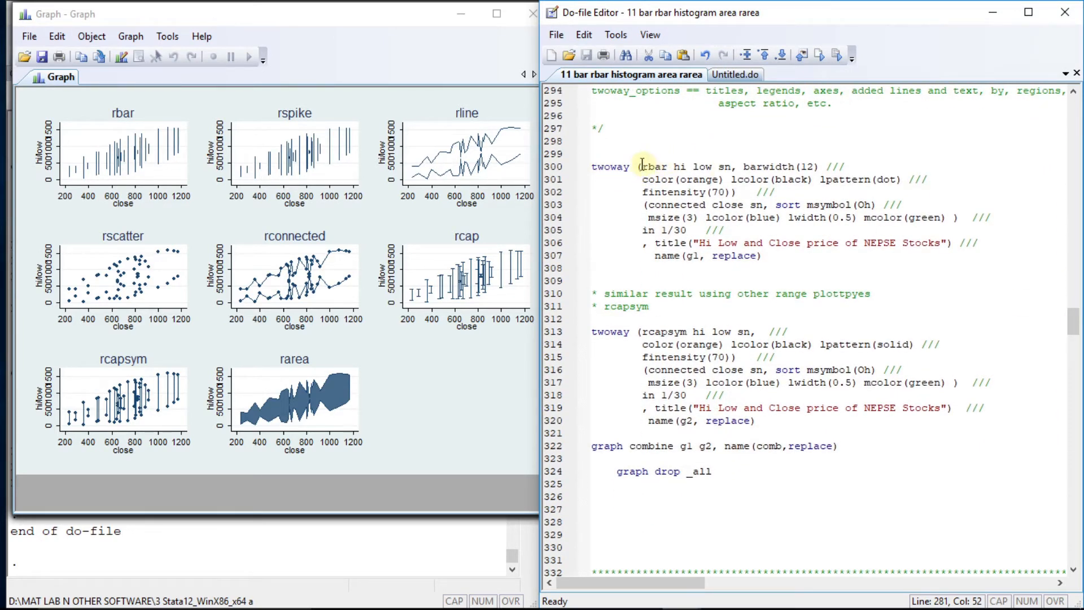
click(592, 166)
key(shift+Down)
key(shift+Down)
key(shift+Down)
key(shift+Down)
key(shift+Down)
key(shift+Down)
key(shift+Down)
key(shift+Down)
key(shift+Down)
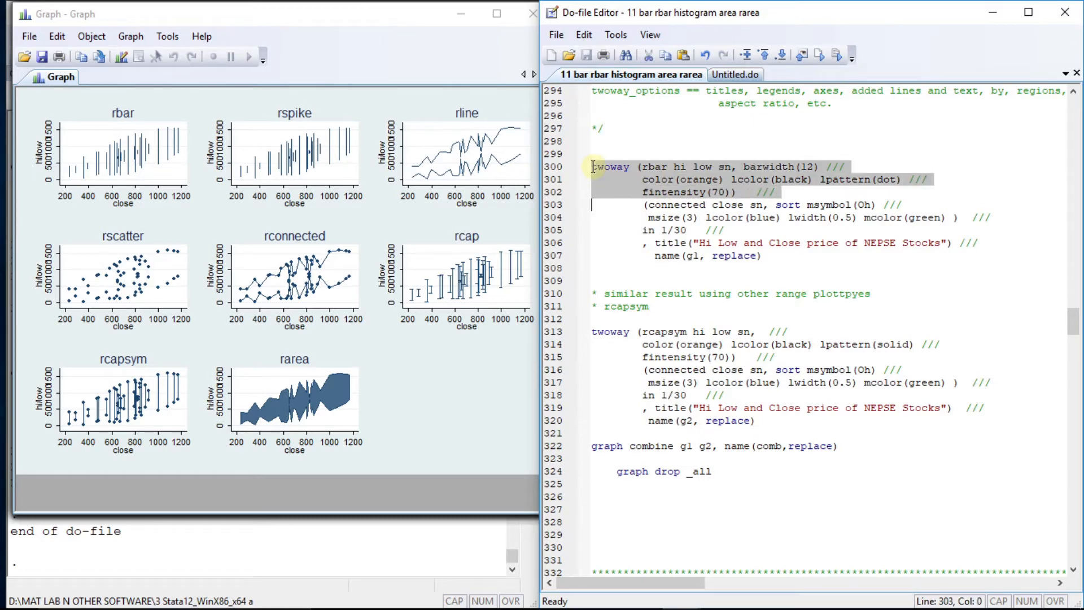
key(shift+Left)
key(ctrl+d)
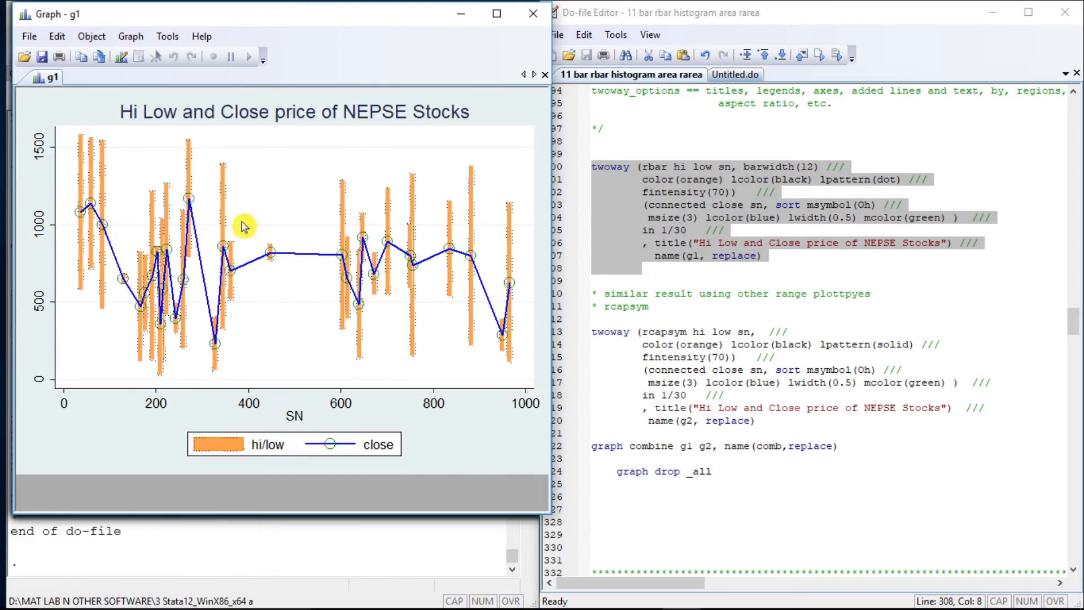
- Run the twoway rcapsym hi low sn block with the connected close line, named g2
click(597, 330)
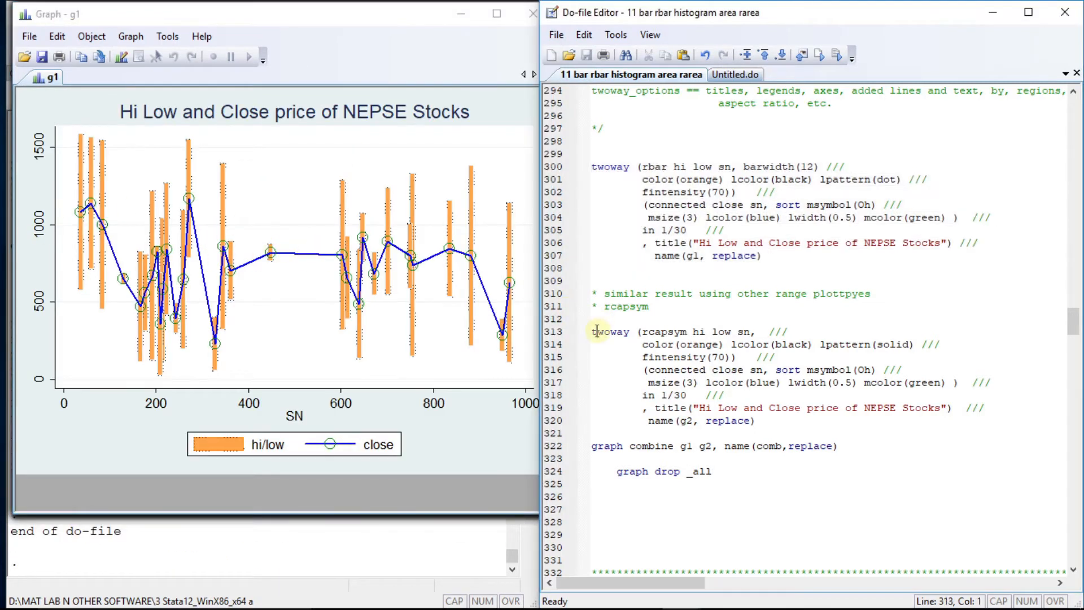
key(shift+Down)
key(shift+Down)
key(shift+Down)
key(shift+Down)
key(shift+Down)
key(shift+Down)
key(shift+Down)
key(shift+Down)
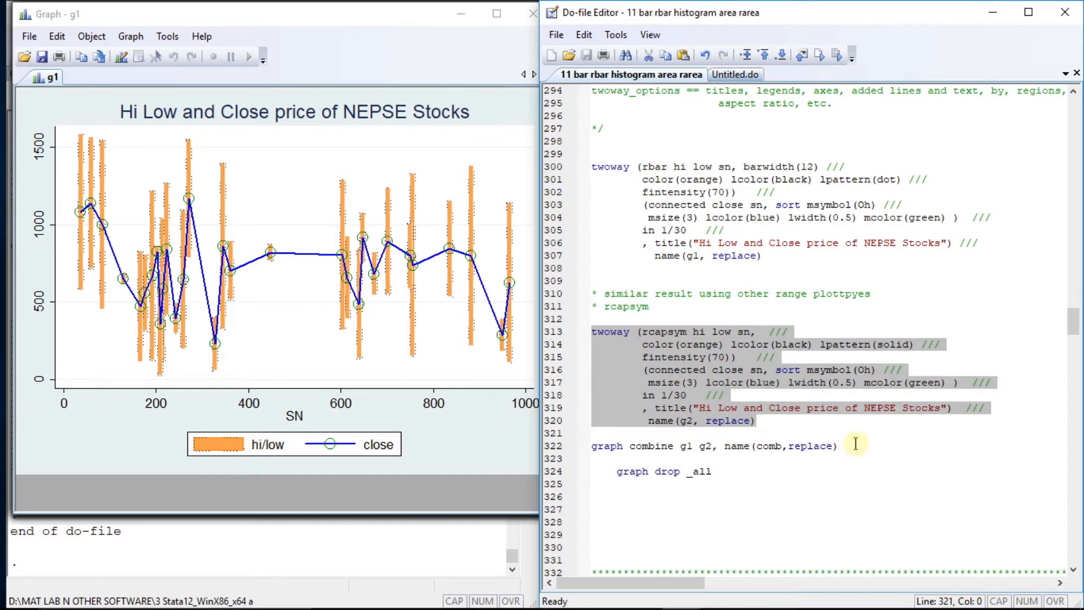
key(ctrl+d)
- Run graph combine g1 g2 with name(comb,replace) to place the two NEPSE stock plots side by side
click(593, 447)
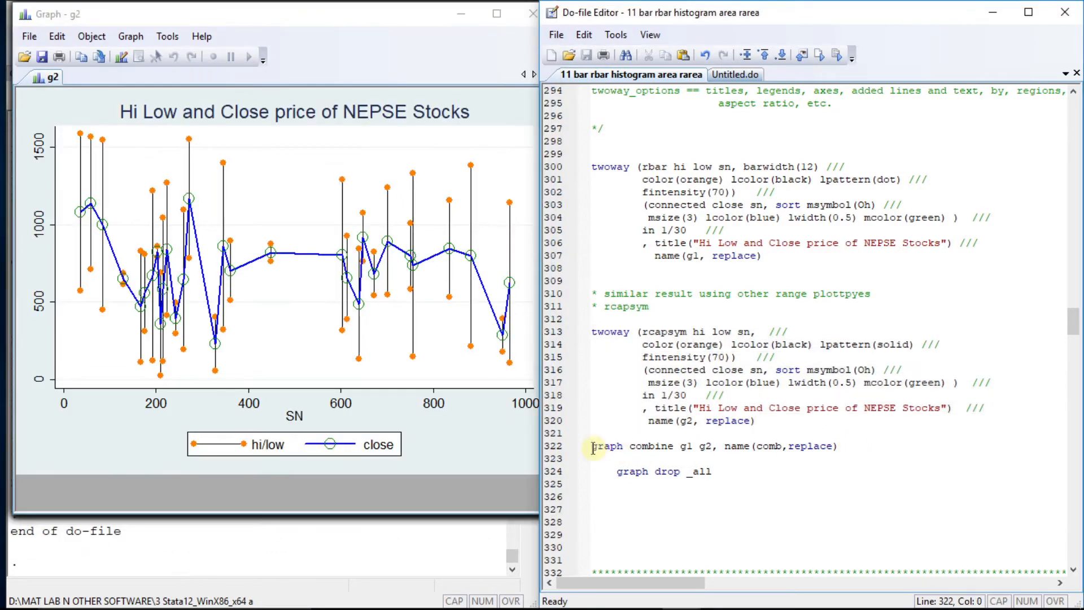
key(shift+End)
key(ctrl+d)
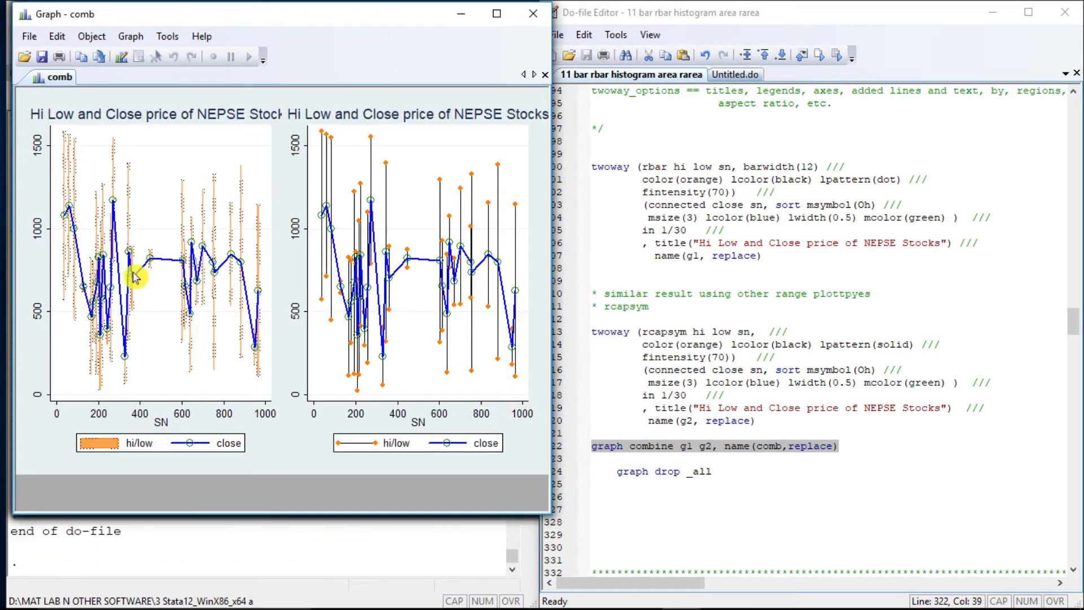
- Run the graph drop _all line below the g1 g2 combine command
click(615, 477)
key(shift+End)
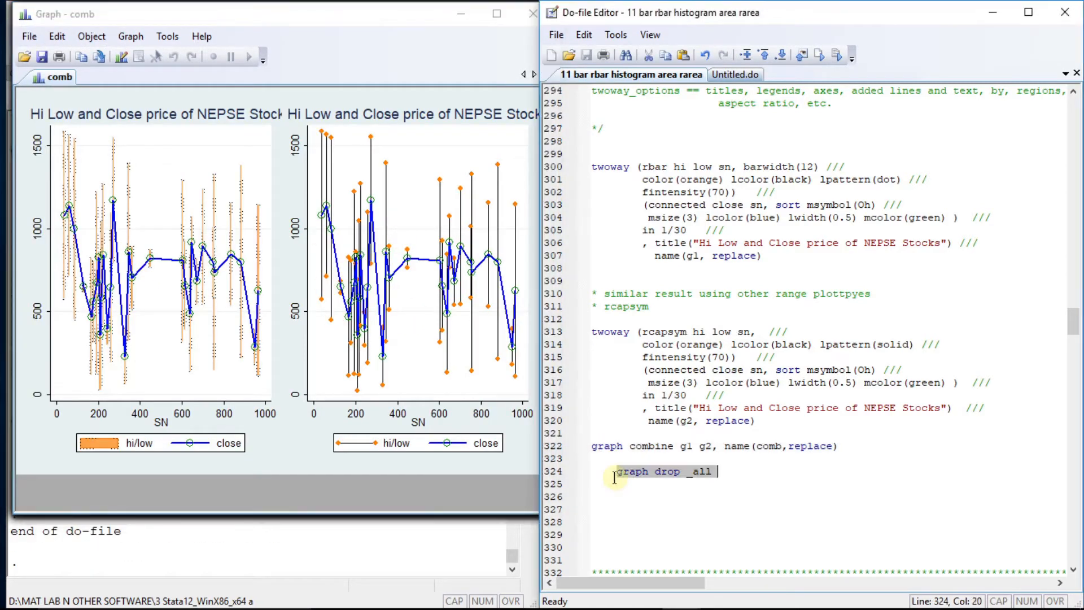
key(ctrl+d)
- Run the default twoway histogram of inc in 1/30, named g1, from the Histogram plots section
key(Down)
key(Down)
key(Down)
key(Down)
key(Down)
key(Down)
key(Down)
key(Down)
key(Down)
key(Down)
key(Down)
key(Down)
key(Down)
key(Down)
key(Down)
key(Down)
key(Down)
key(Down)
key(Down)
key(Down)
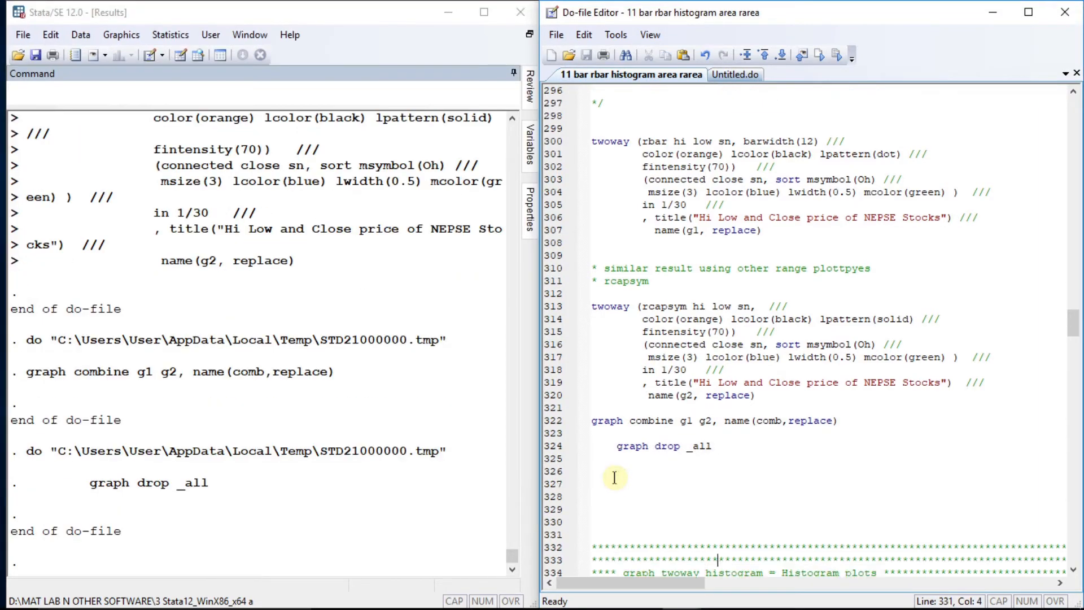
key(Down)
key(Down)
key(Down)
key(Down)
key(Down)
key(Down)
key(Down)
key(Down)
key(Down)
key(Down)
key(Down)
key(Down)
key(Down)
key(Down)
key(Down)
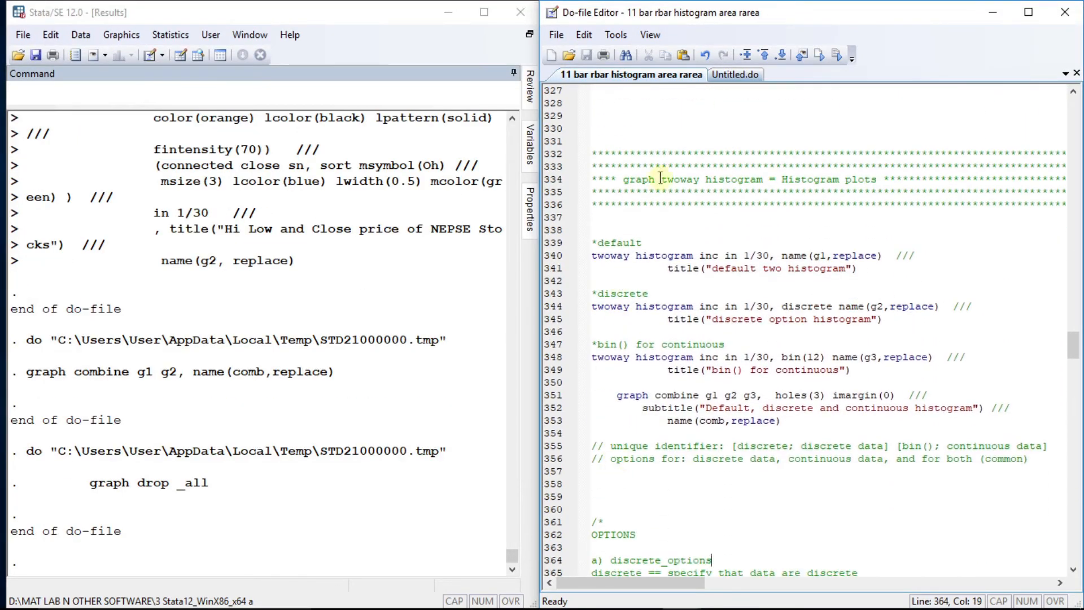
click(595, 254)
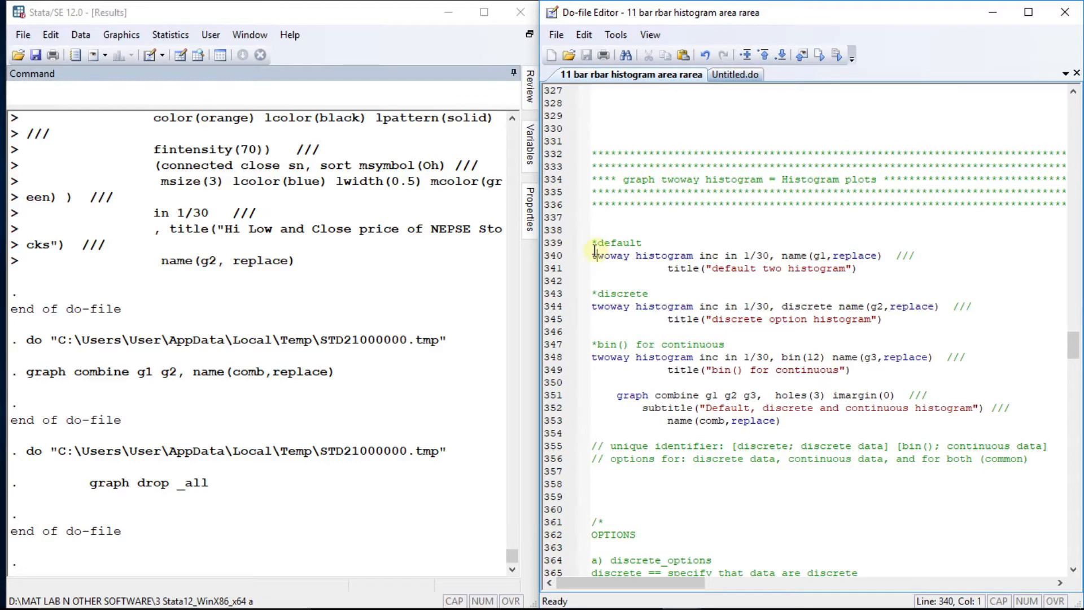
key(shift+Down)
key(shift+Down)
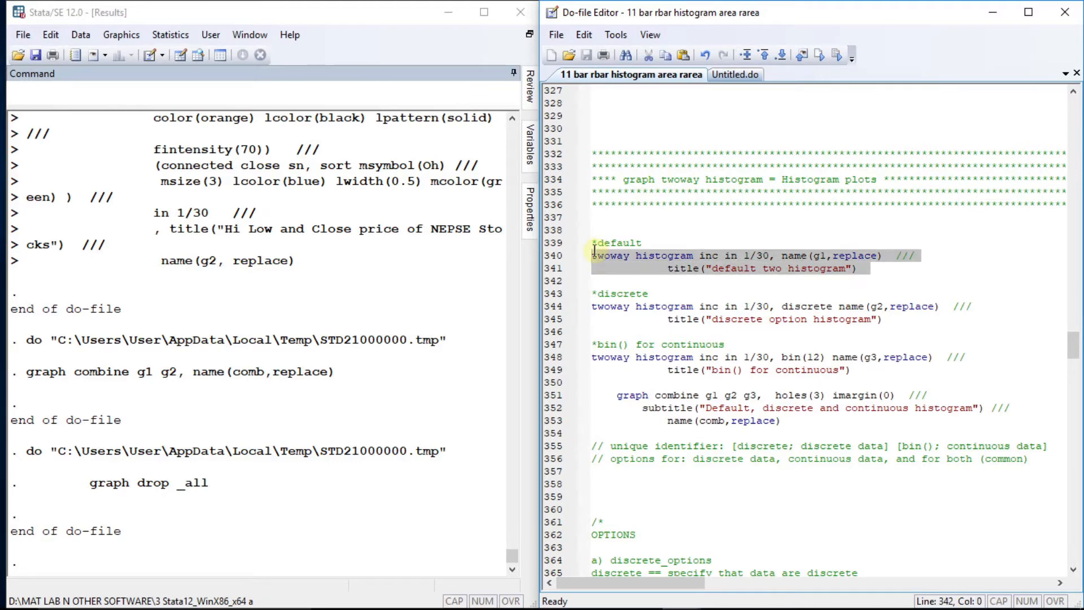
key(ctrl+d)
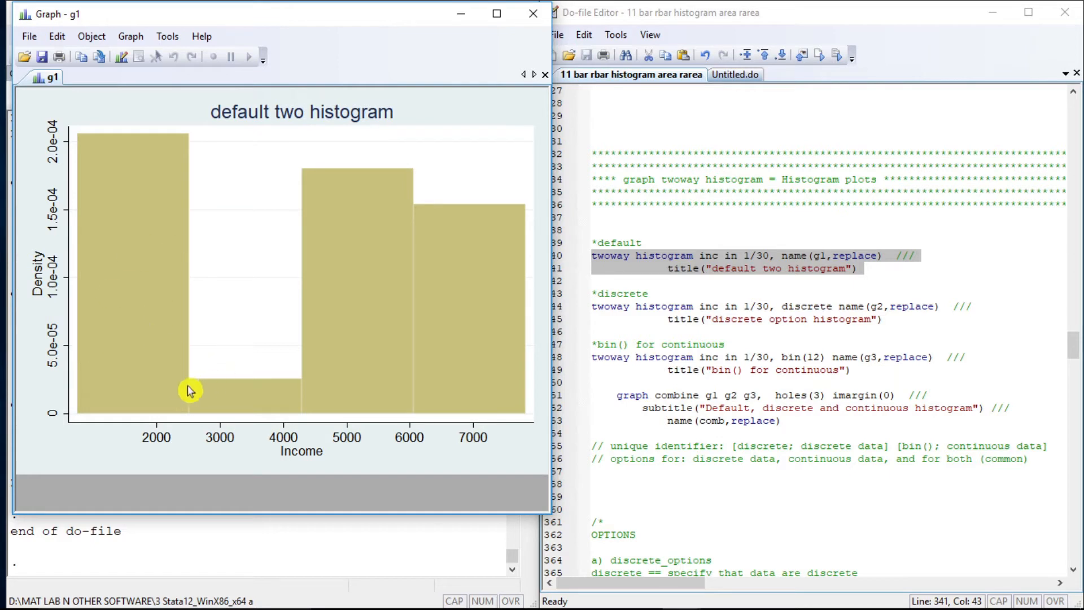
- Run the twoway histogram of inc in 1/30 with the discrete option, named g2
click(593, 306)
key(shift+Down)
key(shift+Down)
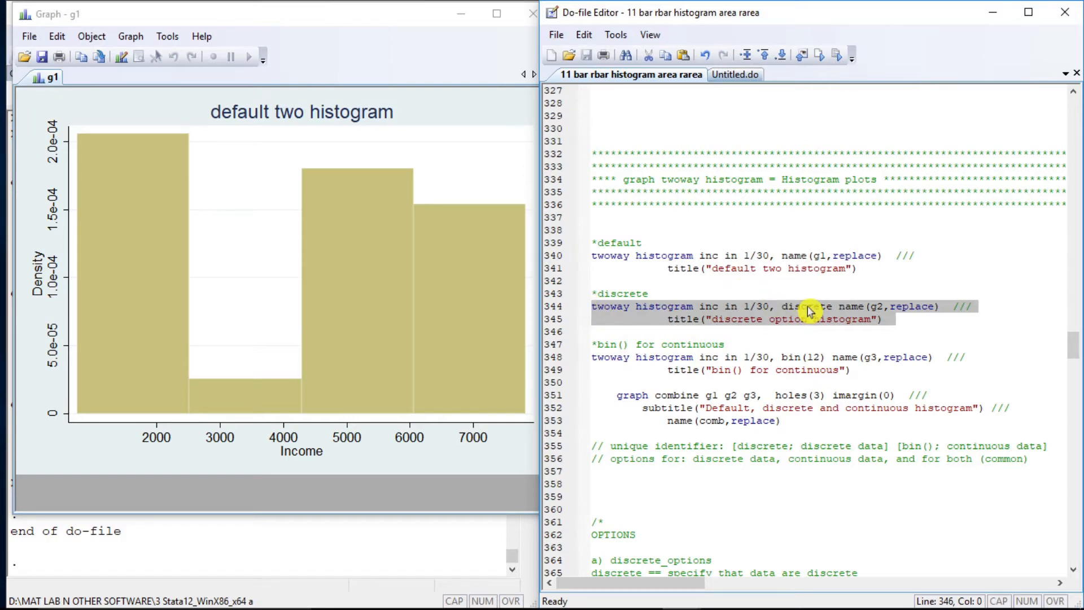
key(ctrl+d)
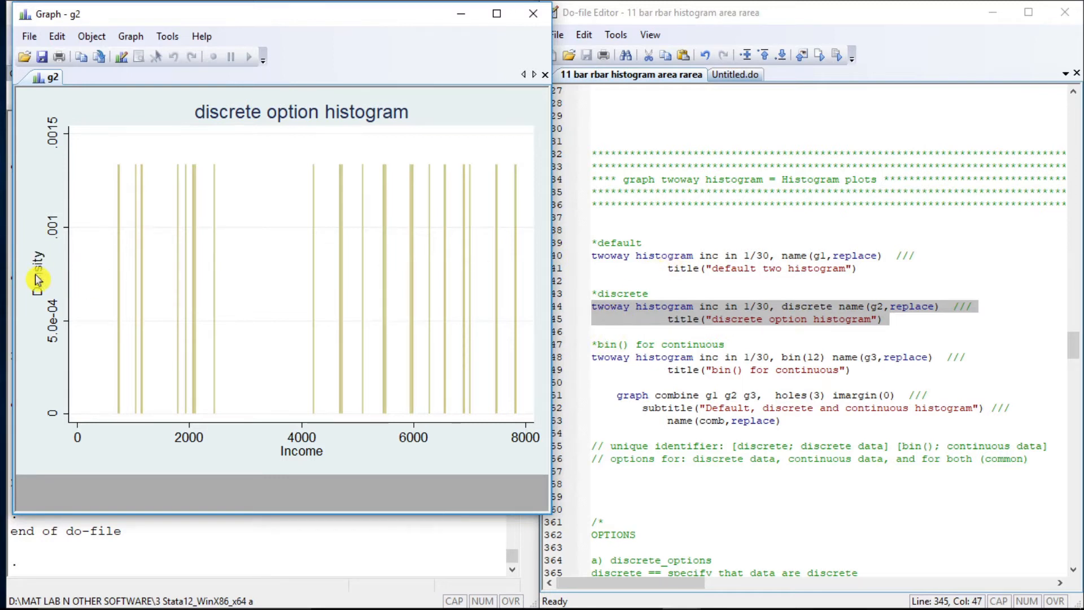
- Run the twoway histogram of inc in 1/30 with bin(12), named g3
click(593, 357)
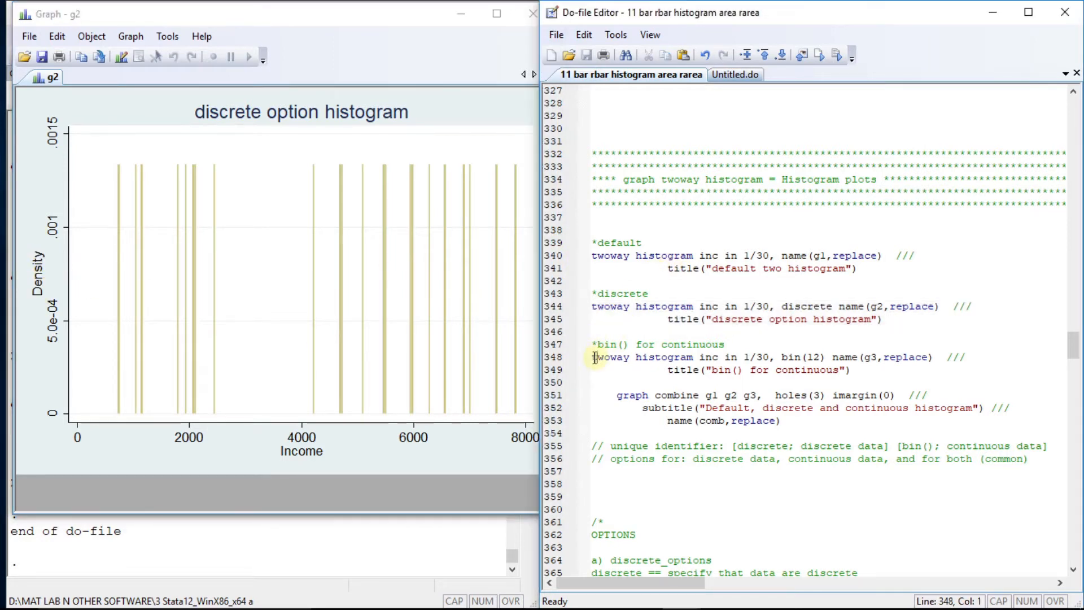
key(shift+Down)
key(shift+Down)
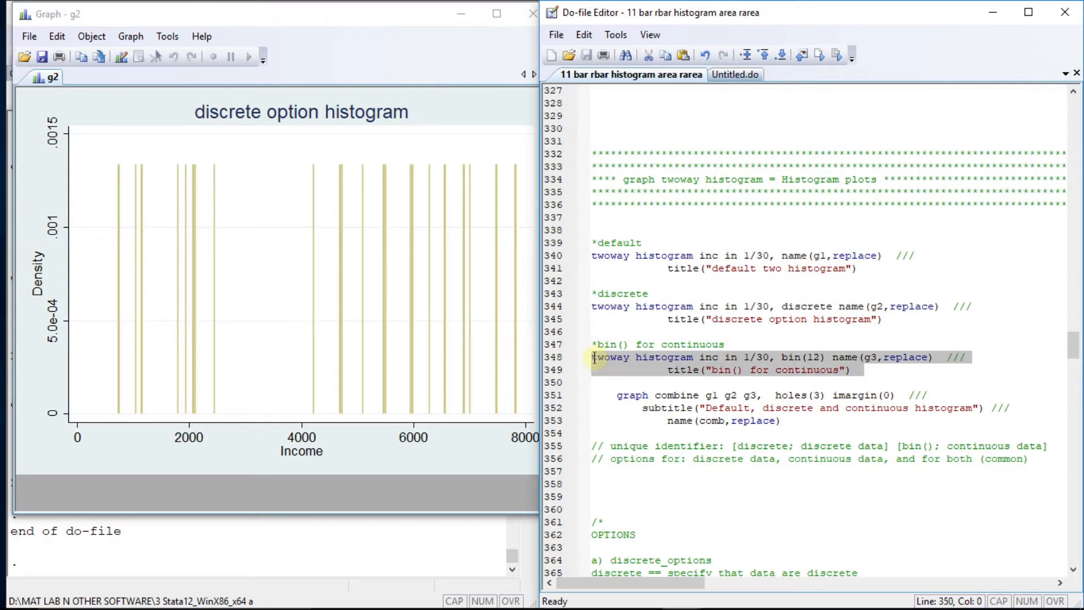
key(ctrl+d)
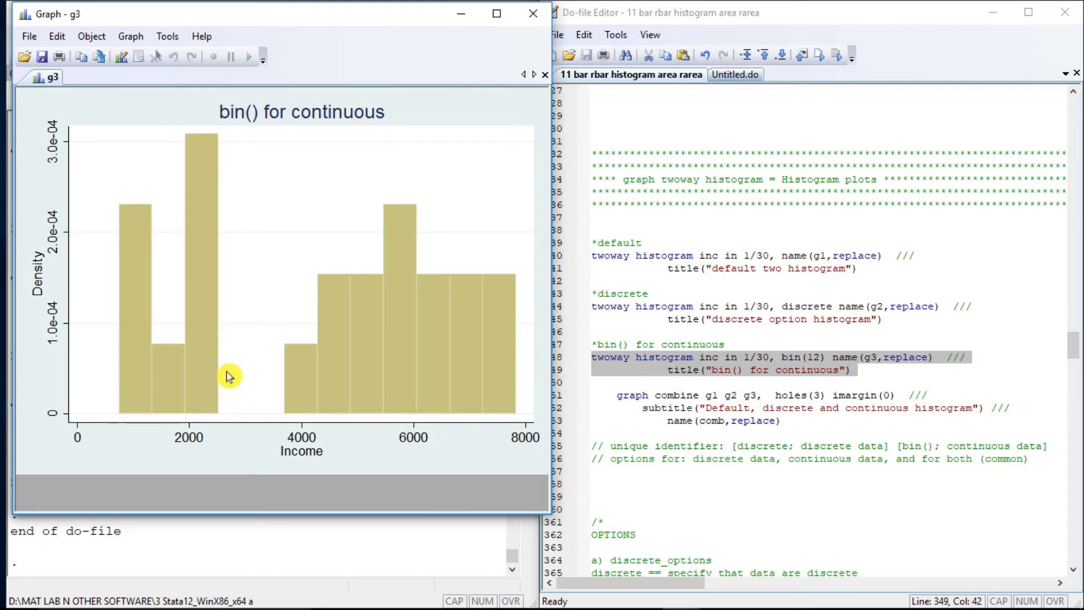
- Run graph combine g1 g2 g3 with holes(3), imargin(0) and the subtitle "Default, discrete and continuous histogram"
click(618, 400)
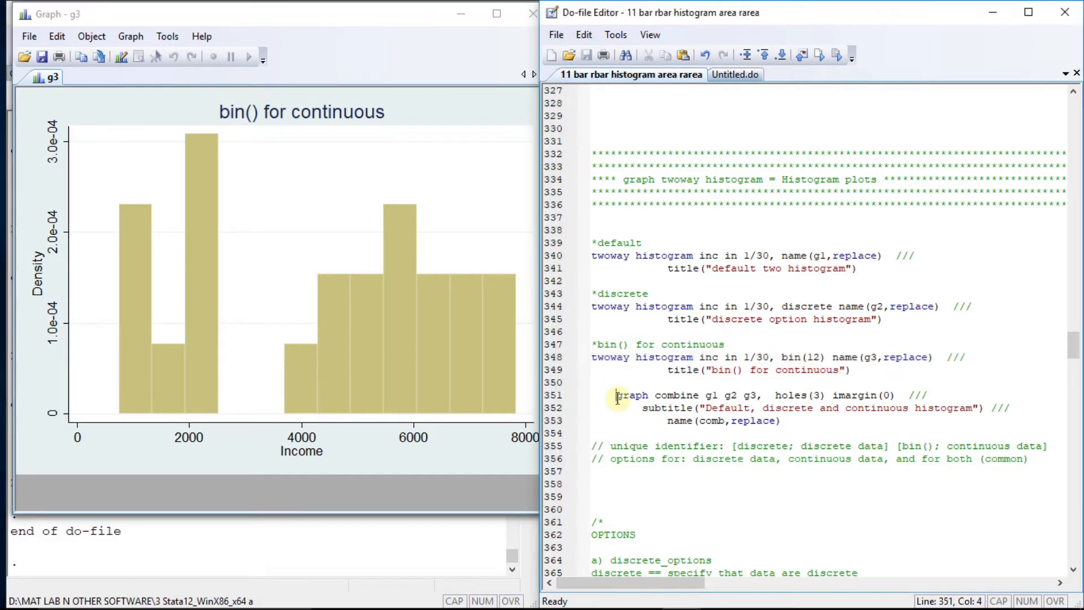
key(shift+Down)
key(shift+Down)
key(shift+Down)
key(ctrl+d)
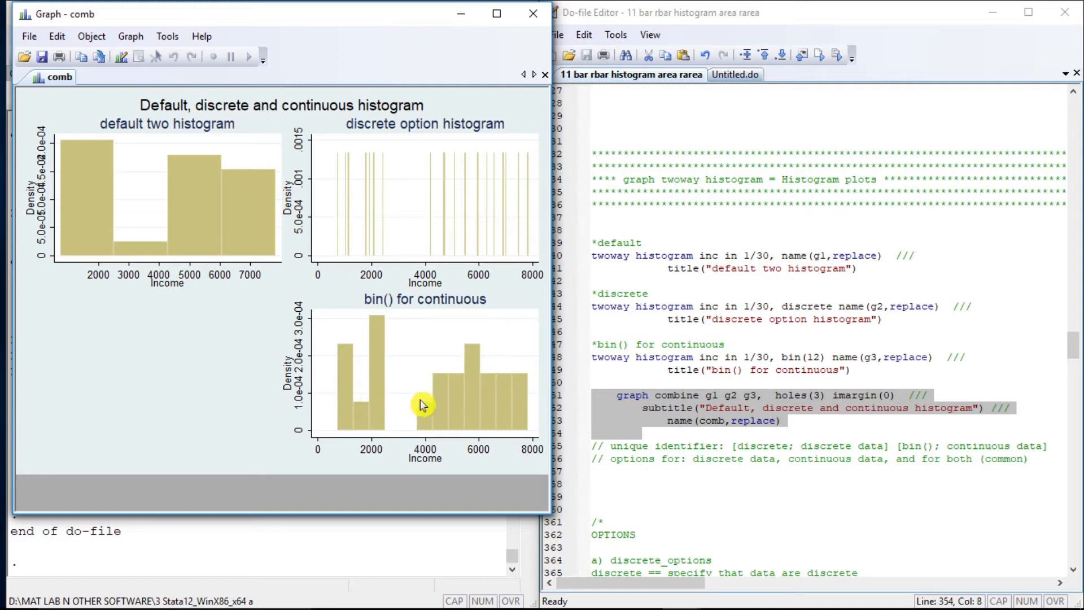
- Examine the histogram OPTIONS comment, highlighting the discrete_options, continuous_options and common_options headings
drag(1072, 344, 1075, 355)
scroll(1076, 363, down, 1)
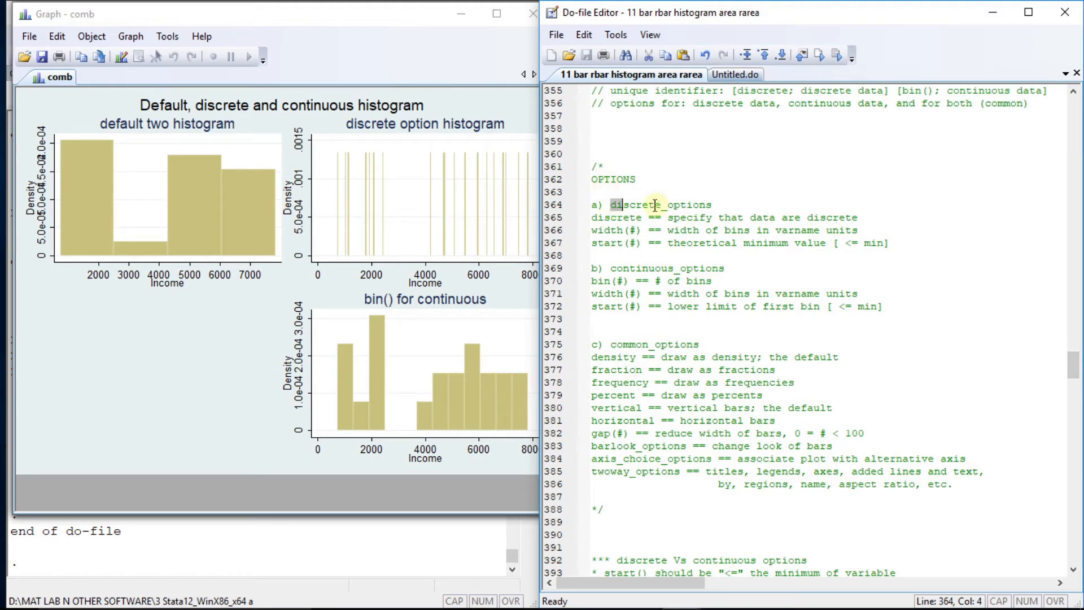
shift+click(712, 217)
drag(616, 267, 738, 261)
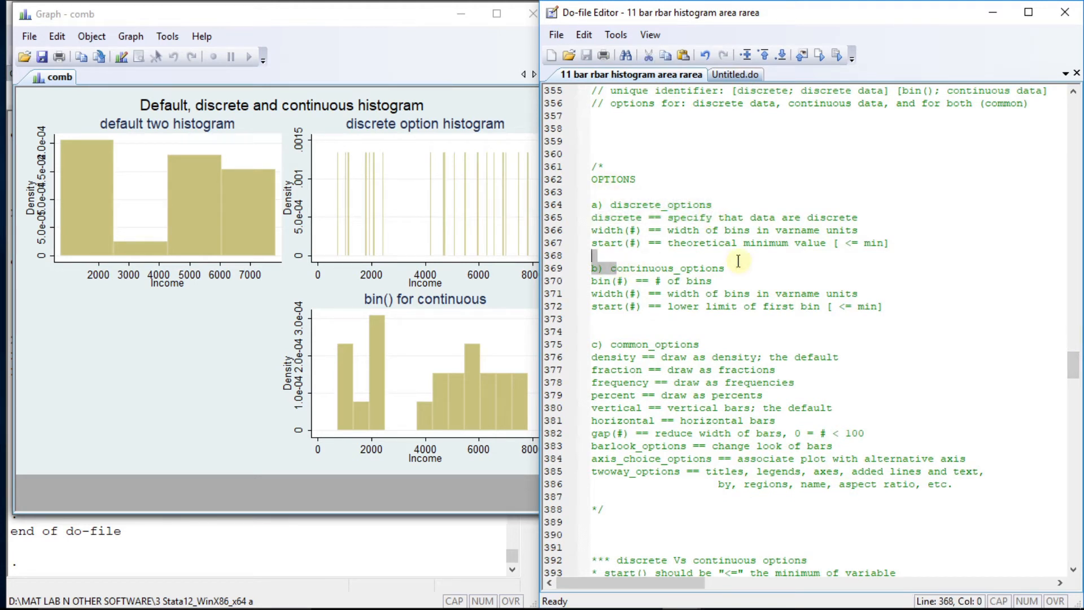
drag(614, 346, 700, 346)
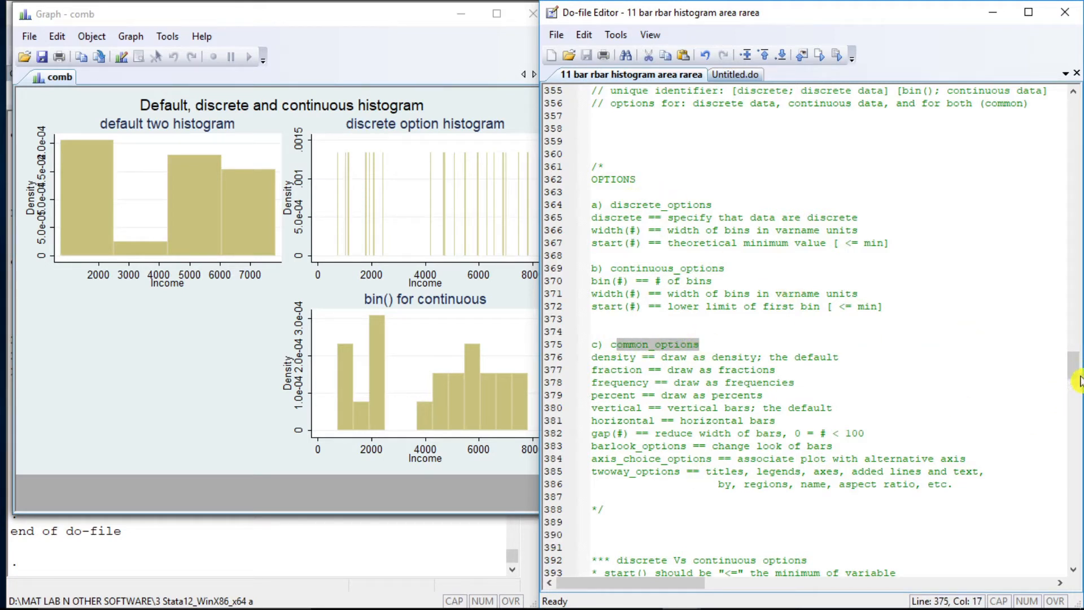
- Run the twoway histogram of inc in 1/30 with discrete, barwidth(100), start(9) and frequency, named g1
scroll(1077, 370, down, 9)
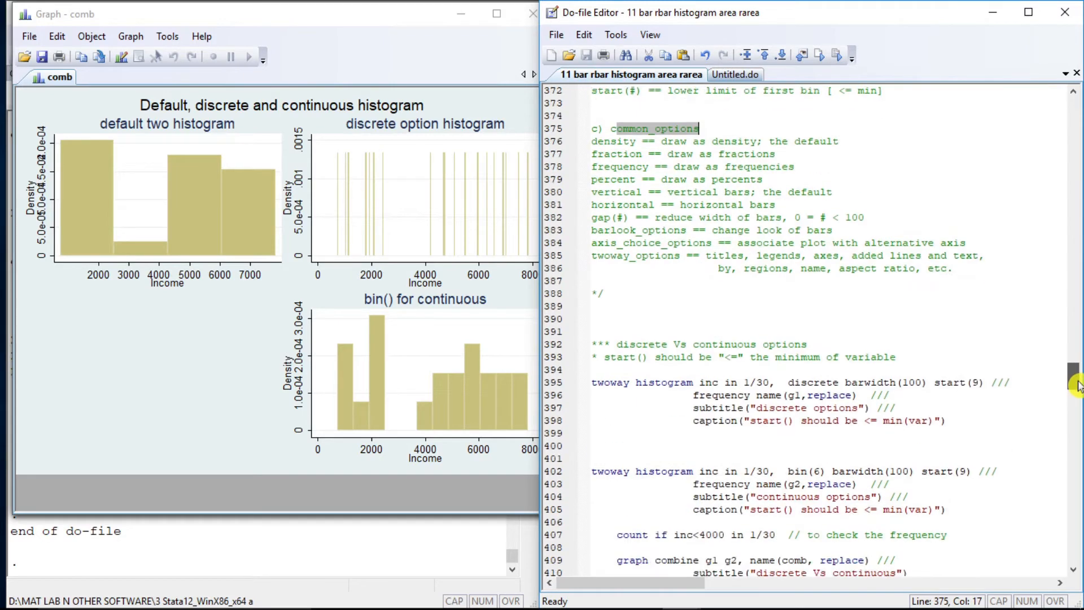
click(596, 244)
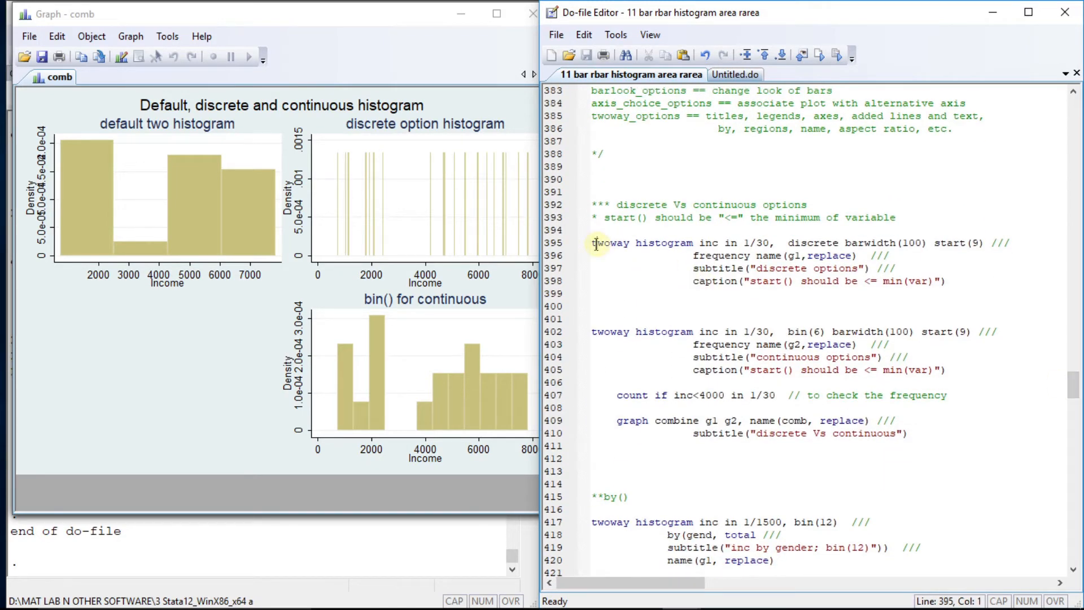
double_click(815, 244)
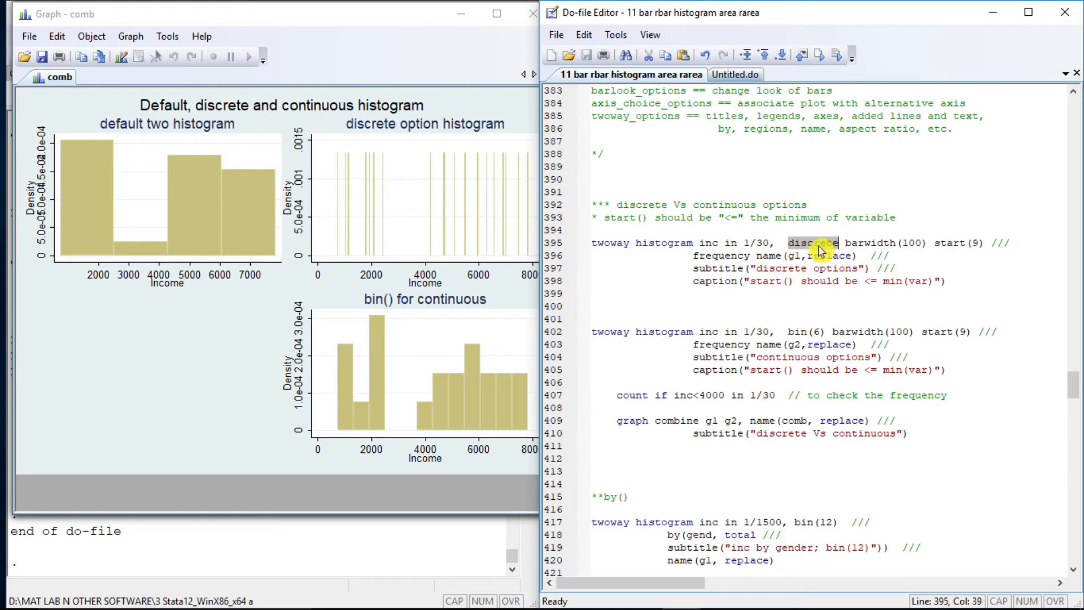
click(801, 244)
drag(786, 241, 819, 240)
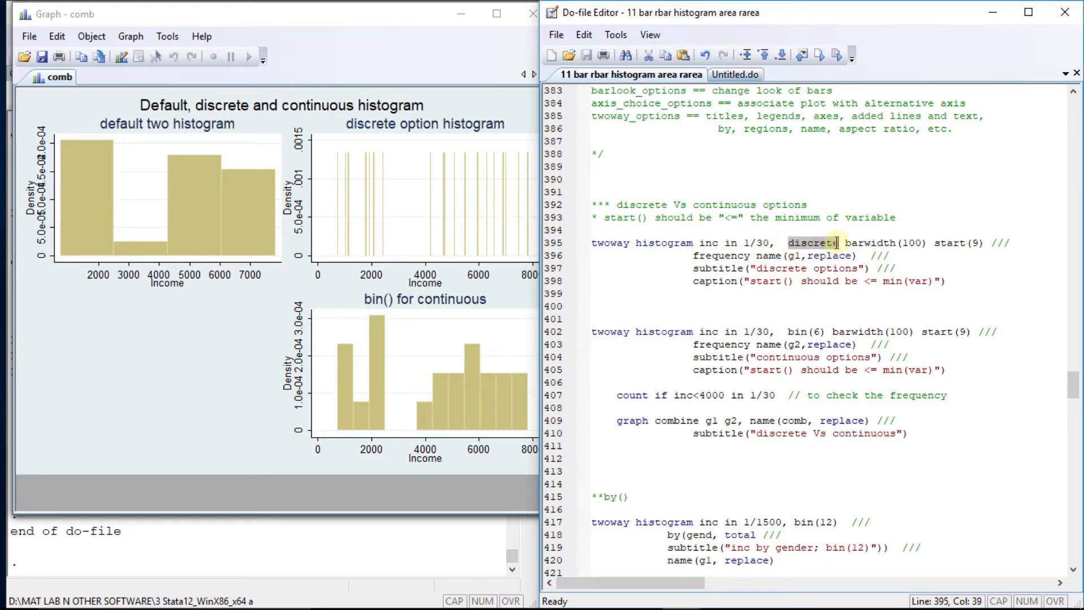
click(593, 244)
key(shift+Down)
key(shift+Down)
key(shift+Down)
key(shift+Down)
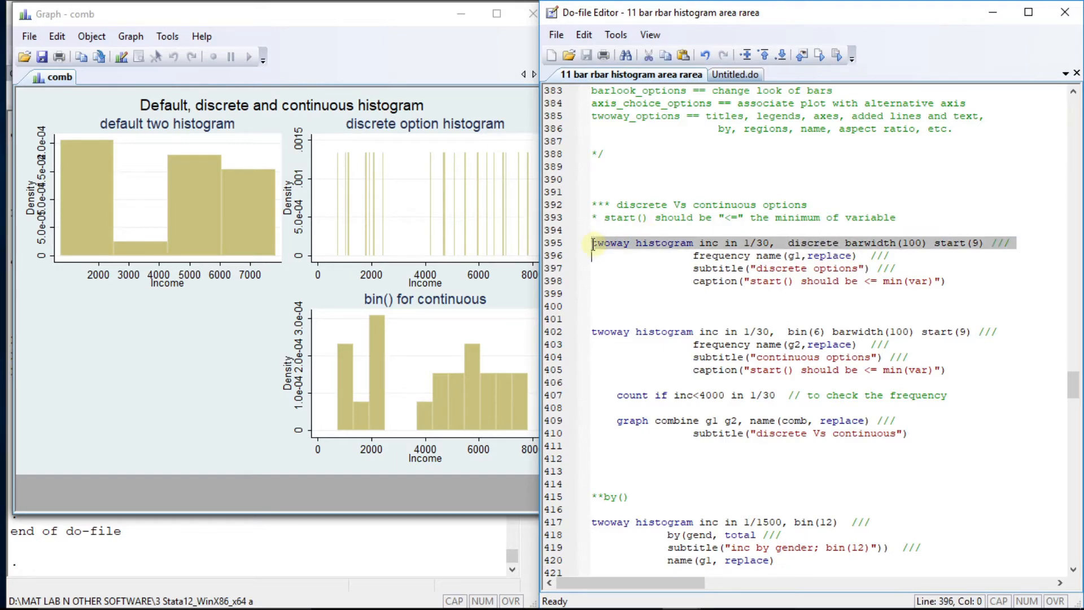
key(shift+Left)
key(ctrl+d)
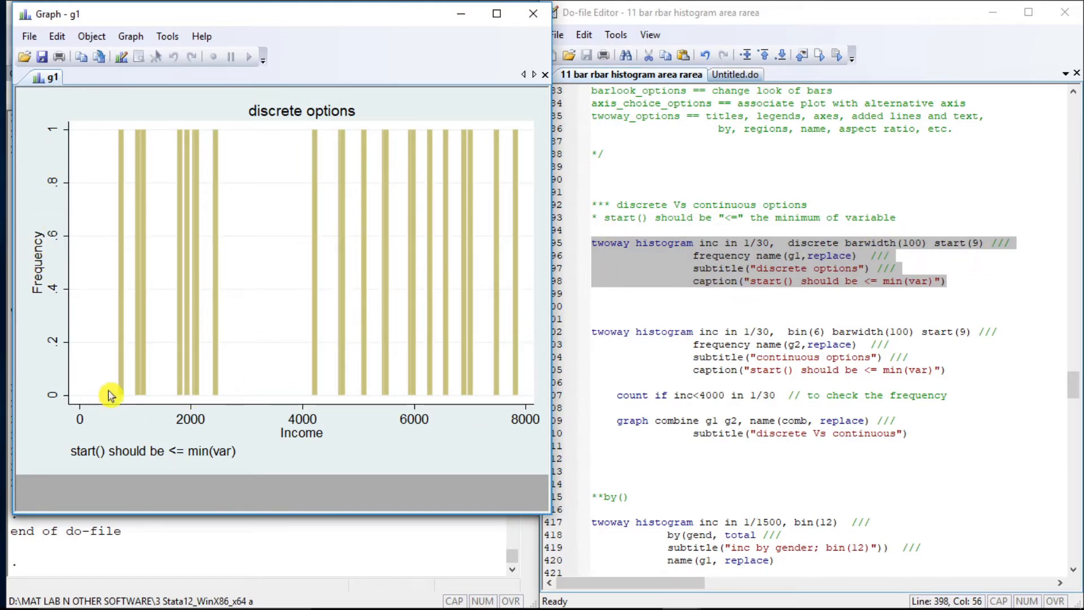
- Run the twoway histogram of inc in 1/30 with bin(6), barwidth(100), start(9) and frequency, named g2
click(596, 333)
key(shift+Down)
key(shift+Down)
key(shift+Down)
key(shift+Down)
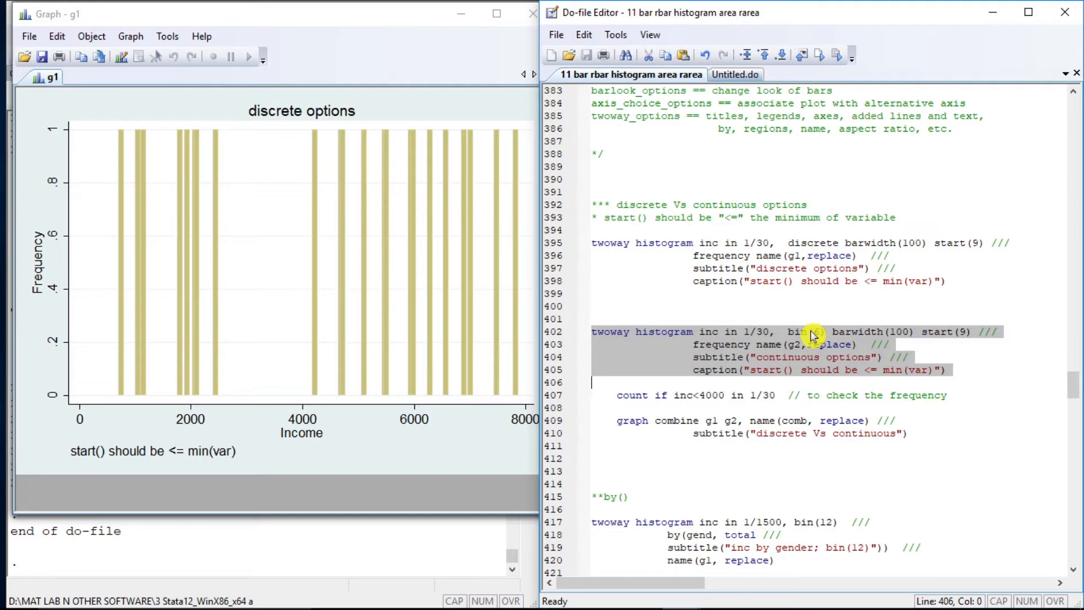
key(shift+Left)
key(ctrl+d)
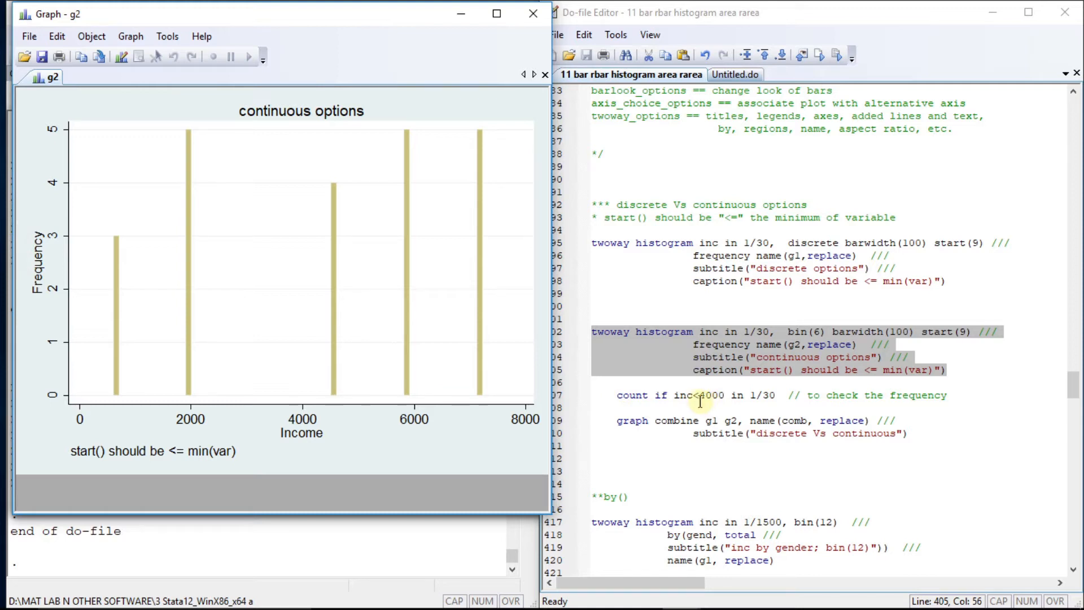
- Run count if inc<4000 in 1/30 to check the frequency and view its output in the Results window
drag(700, 397, 729, 398)
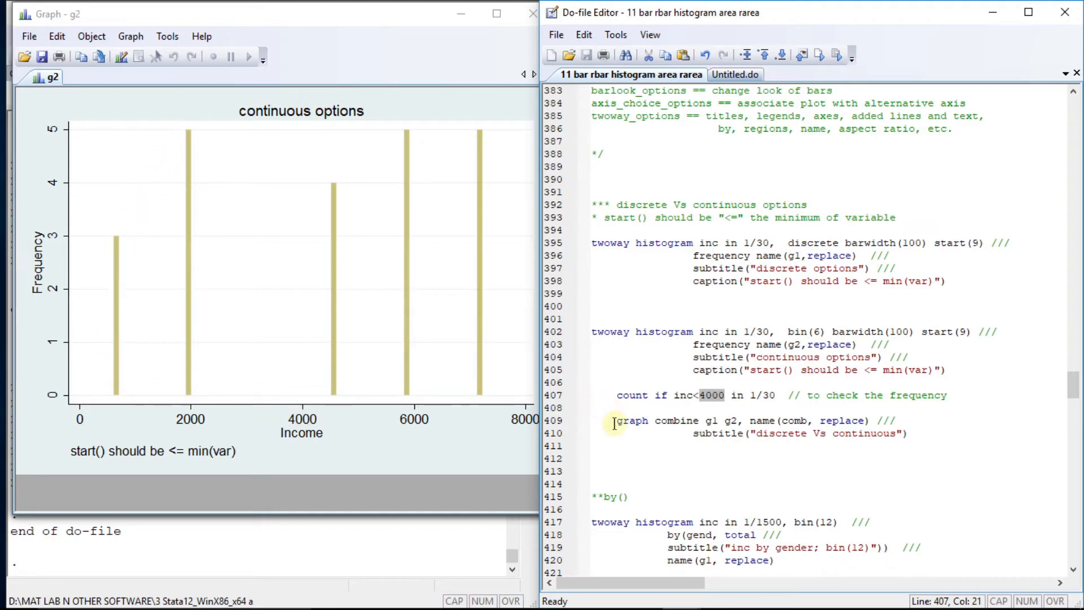
click(612, 395)
key(shift+End)
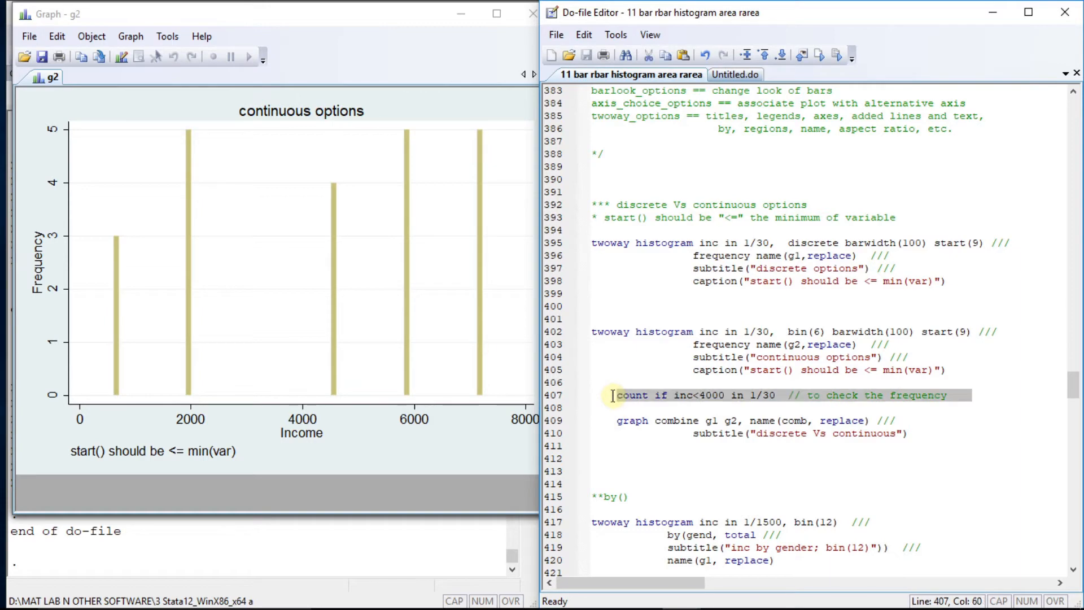
click(328, 545)
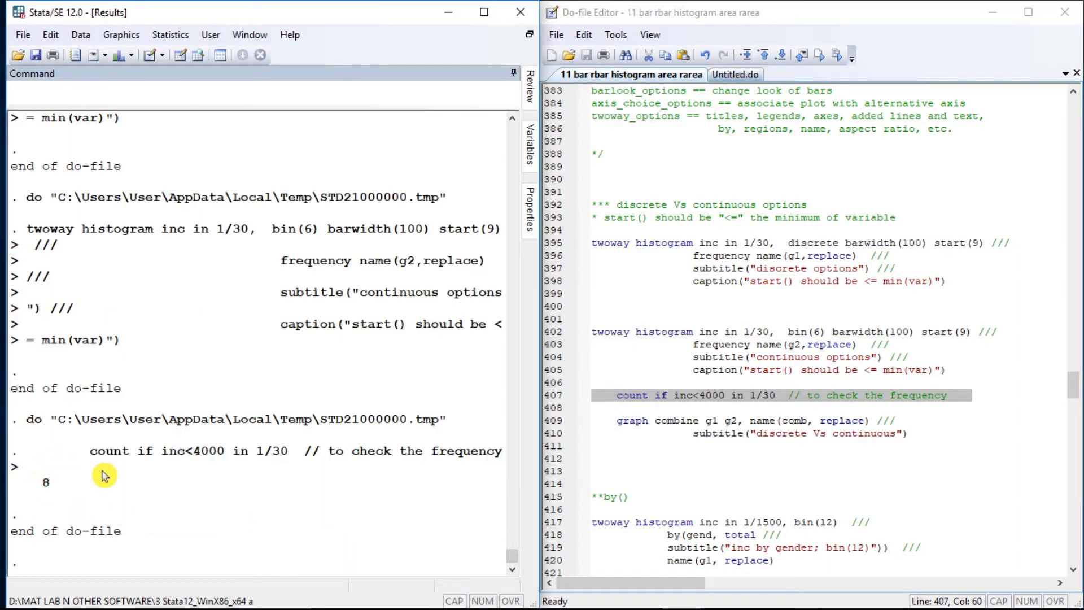
- Run graph combine g1 g2, named comb, with the subtitle "discrete Vs continuous"
click(614, 421)
key(shift+Down)
key(shift+Down)
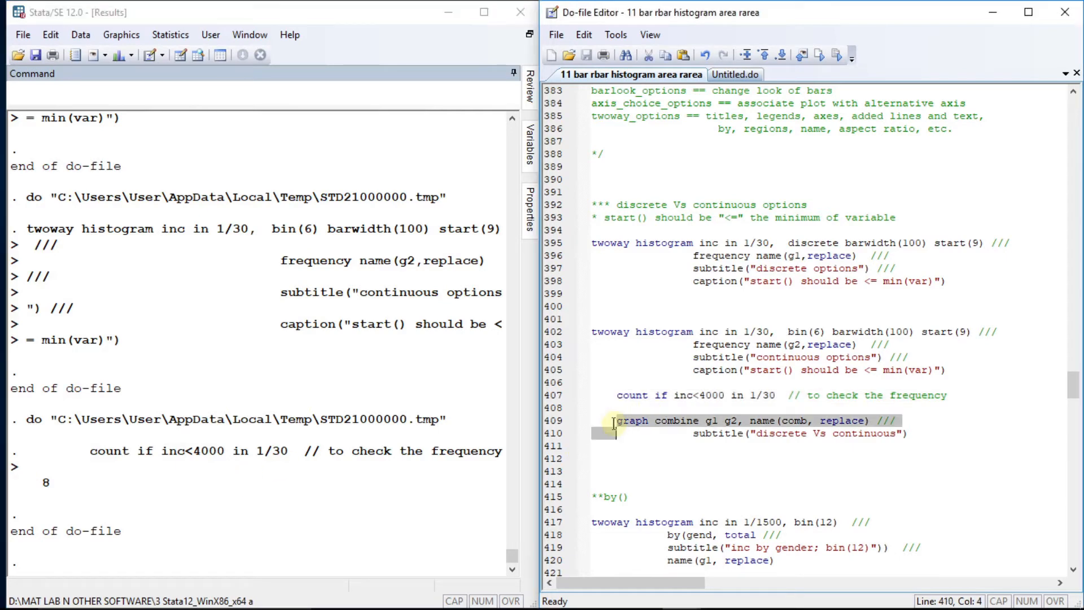
key(ctrl+d)
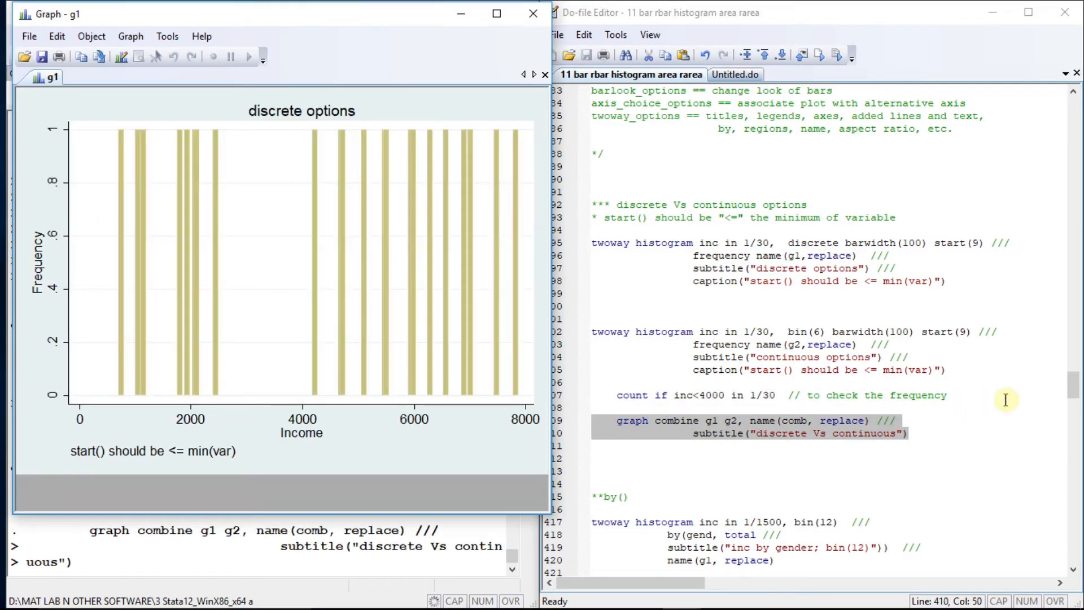
- Run the twoway histogram of inc in 1/1500 with bin(12) and by(gend, total), named g1
drag(1072, 380, 1075, 410)
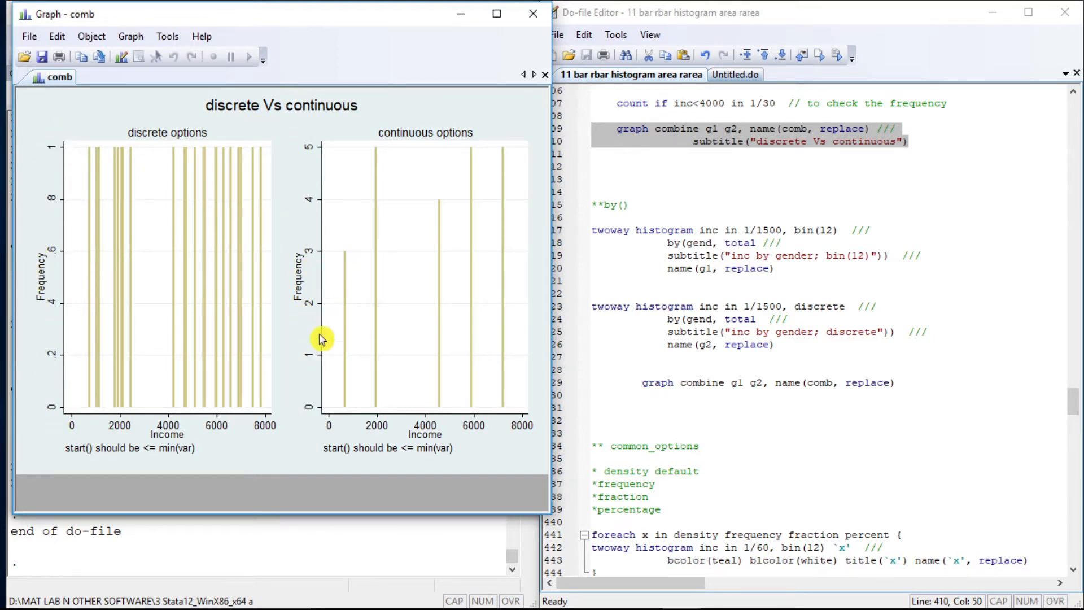
click(598, 231)
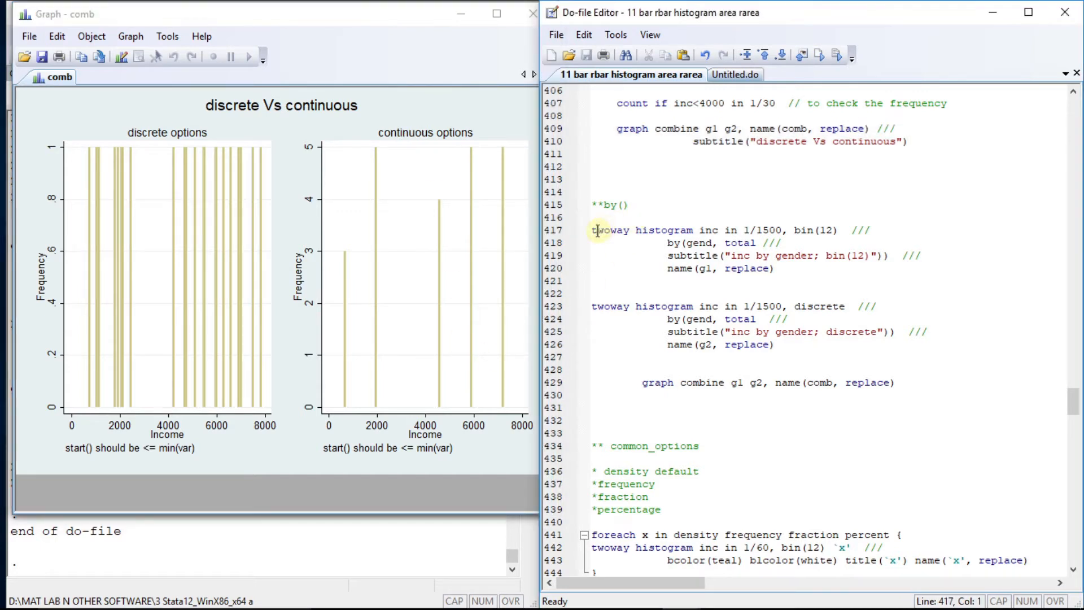
key(shift+Down)
key(shift+Down)
key(shift+Down)
key(shift+End)
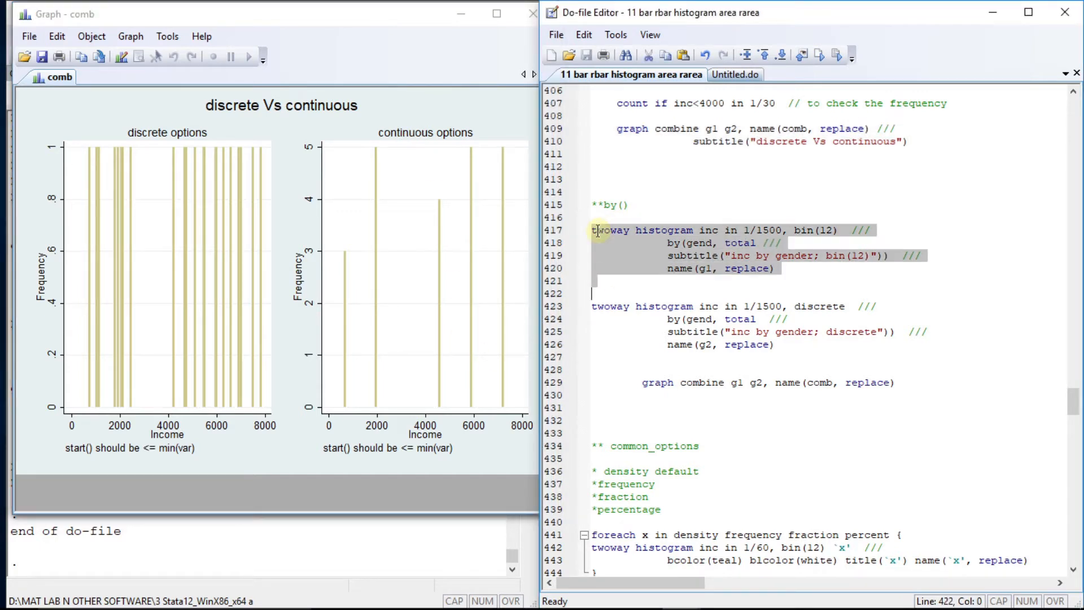
key(ctrl+d)
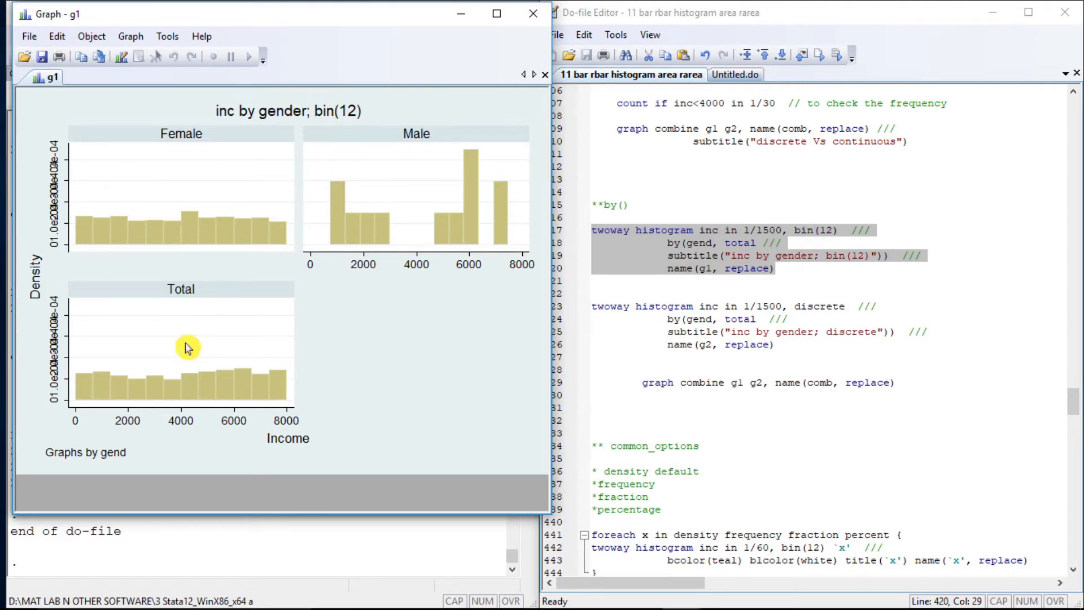
- Run the discrete twoway histogram of inc in 1/1500 by(gend, total) as g2, and combine g1 and g2 as comb
click(592, 306)
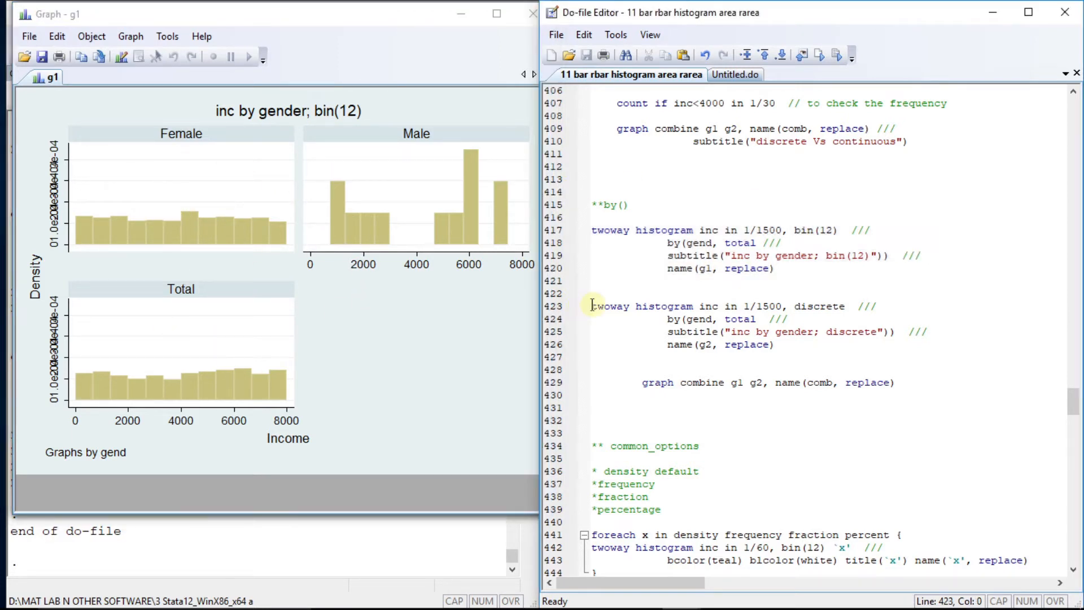
key(shift+Down)
key(shift+Down)
key(shift+Down)
key(shift+Down)
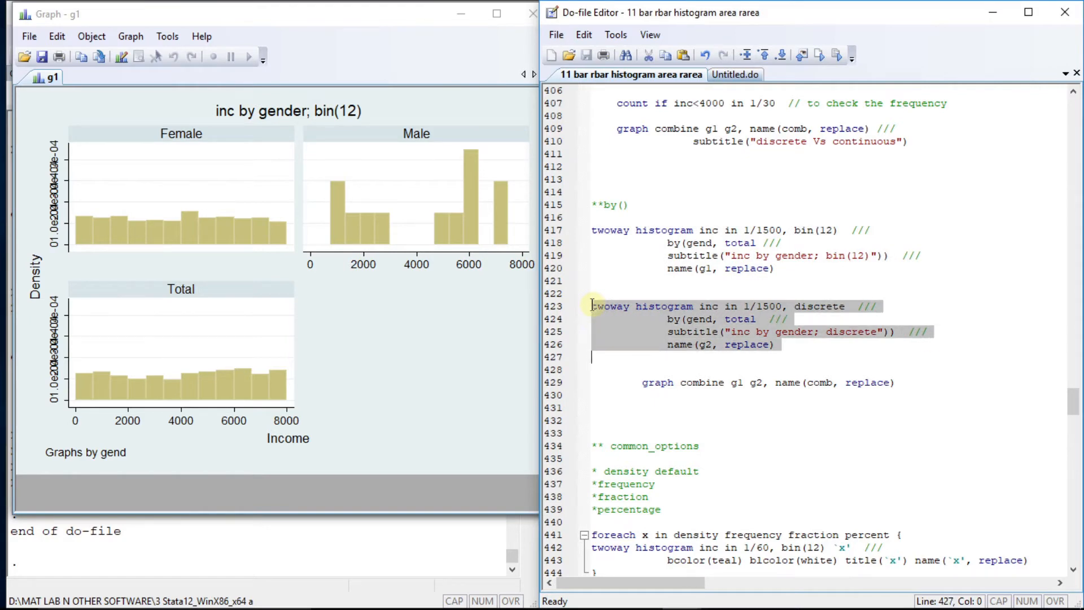
key(ctrl+d)
key(shift+Left)
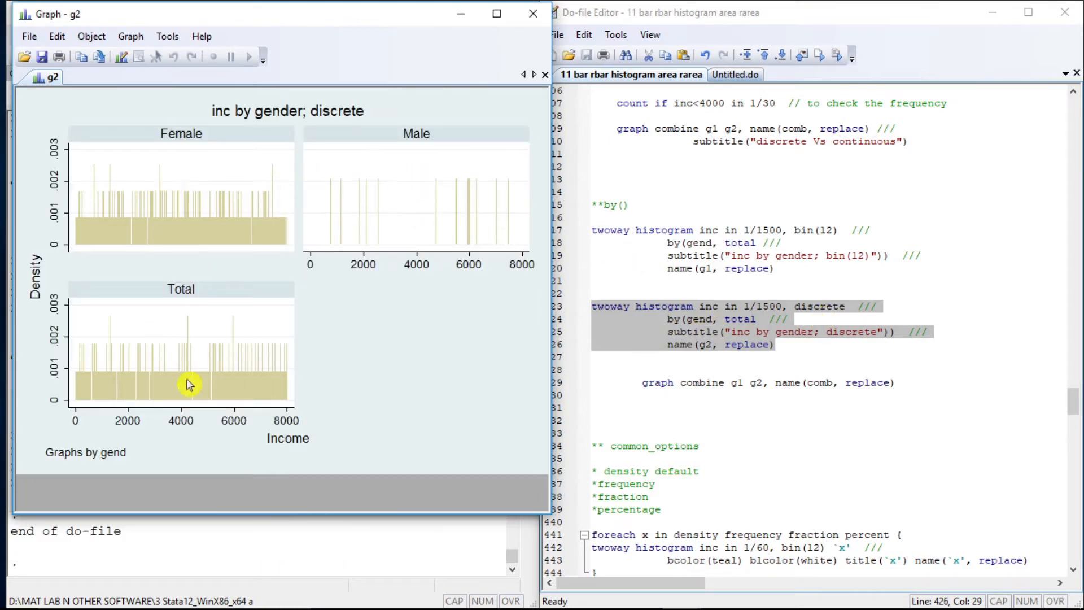
triple_click(634, 382)
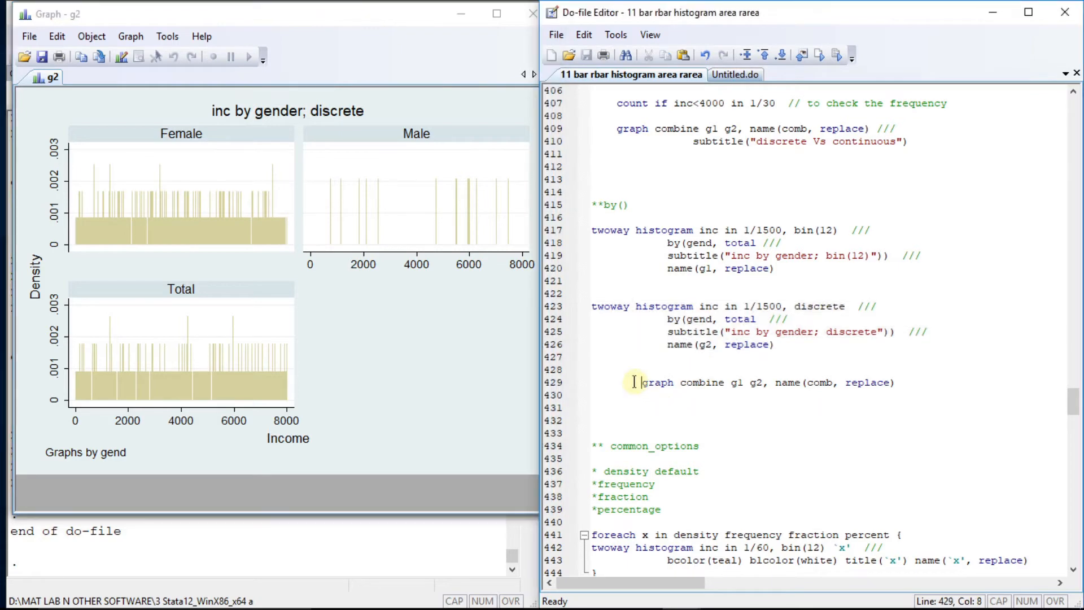
key(ctrl+d)
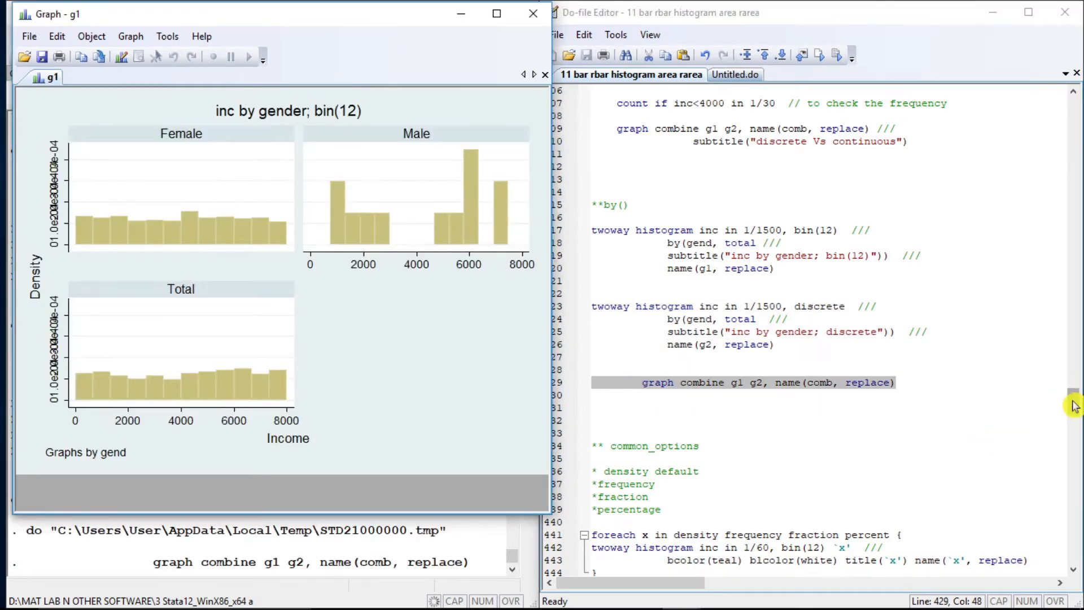
- Run the foreach loop drawing bin(12) histograms of inc in 1/60 as density, frequency, fraction and percent, including the graph combine line
drag(1073, 405, 1073, 419)
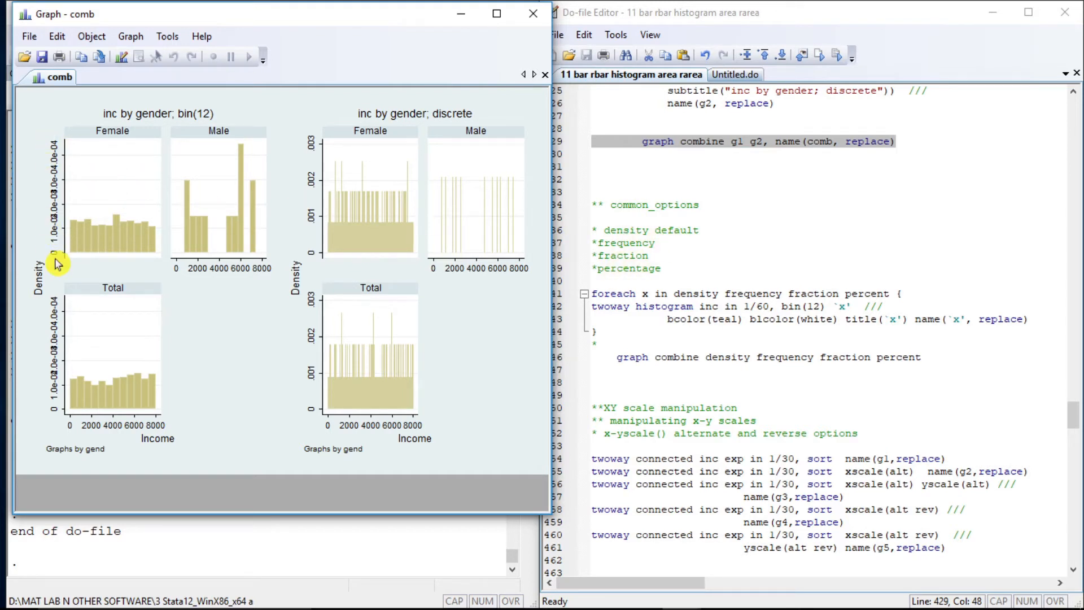
click(592, 295)
key(shift+Down)
key(shift+Down)
key(shift+Down)
key(shift+Down)
key(shift+Down)
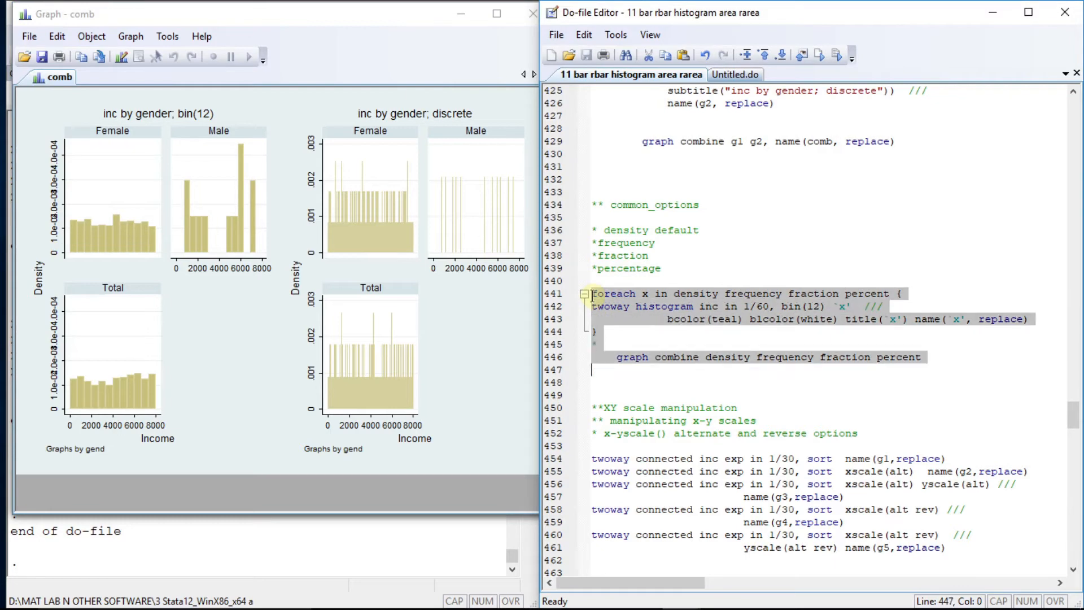
key(shift+Left)
key(ctrl+d)
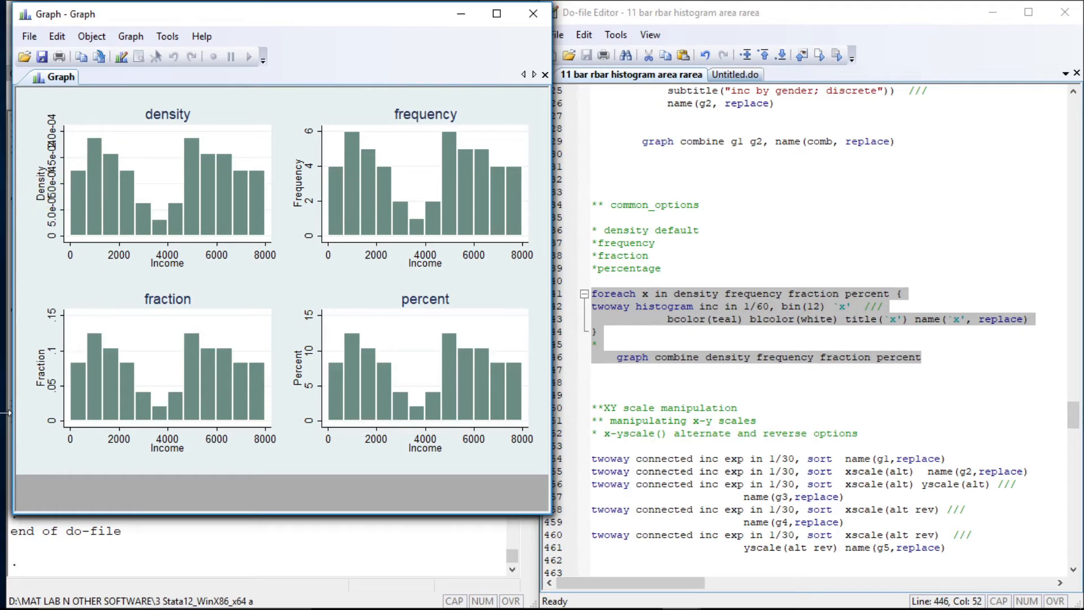
- Run the sorted twoway connected plot of inc and exp in 1/30 without scale options, named g1
click(614, 391)
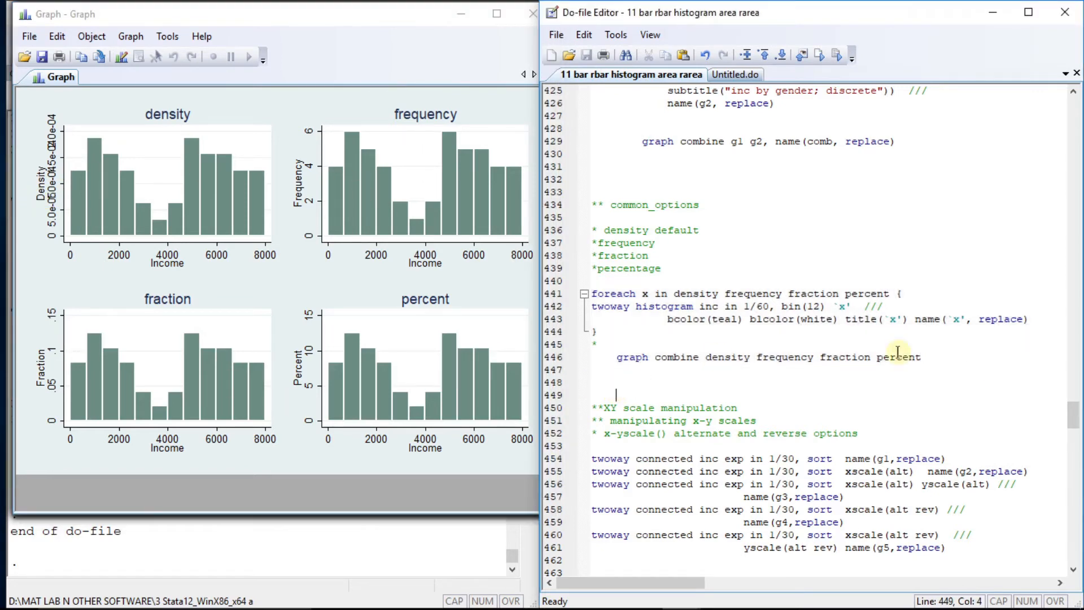
drag(1076, 421, 1076, 443)
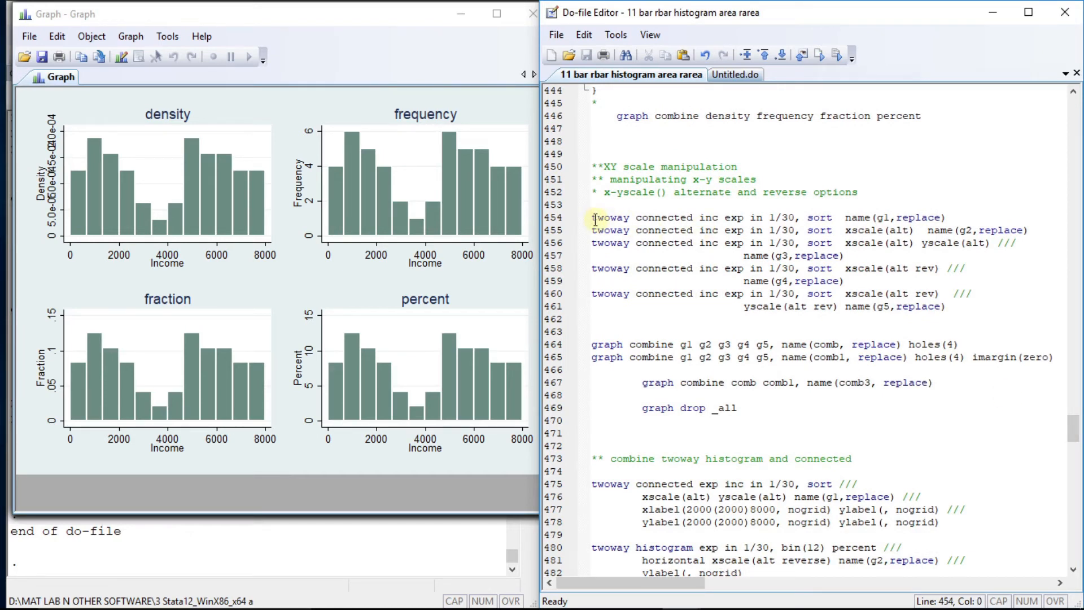
key(shift+End)
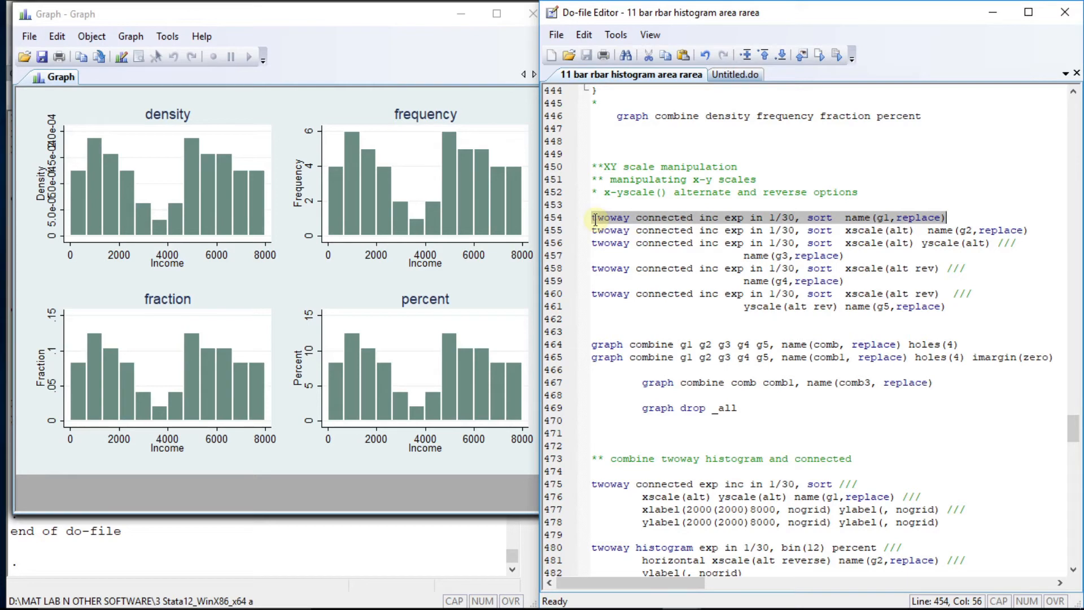
key(ctrl+d)
- Run the sorted twoway connected plot of inc and exp in 1/30 with xscale(alt), named g2
click(593, 233)
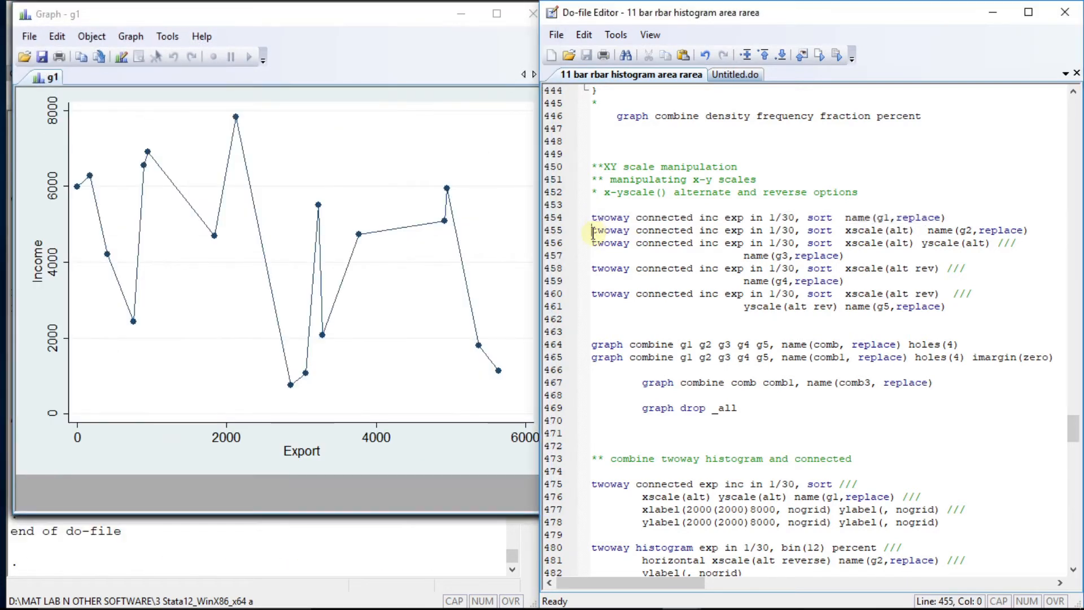
key(shift+End)
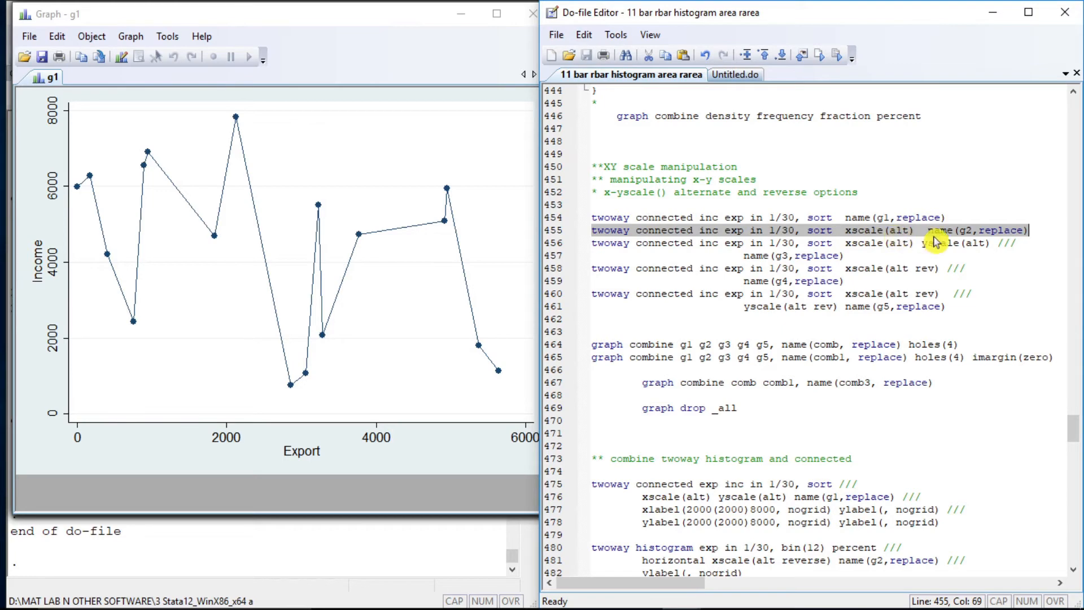
key(ctrl+d)
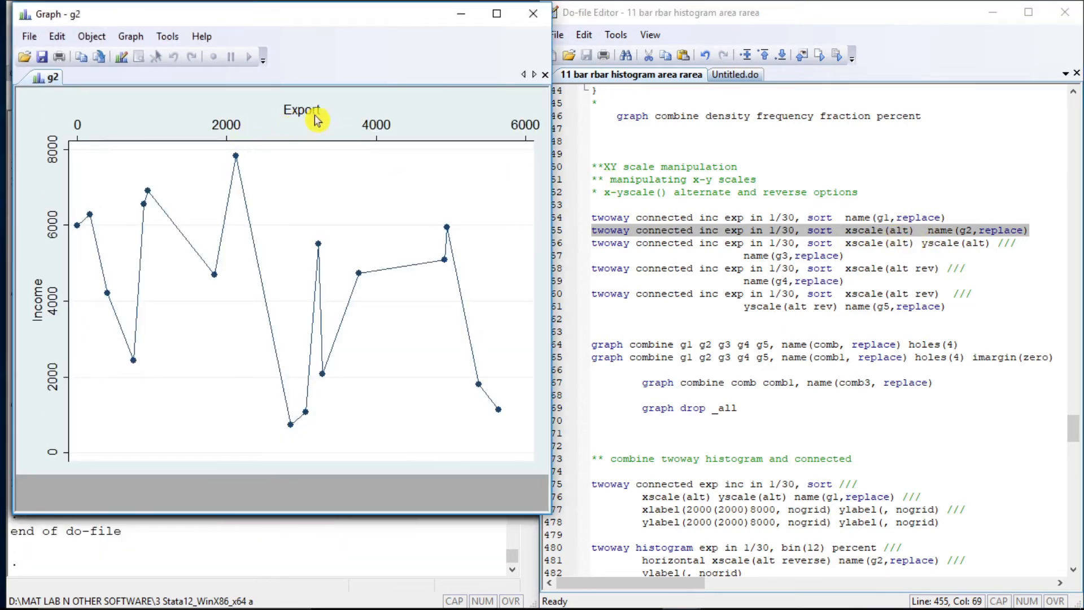
- Run the sorted twoway connected plot of inc and exp in 1/30 with xscale(alt) and yscale(alt), named g3
click(590, 247)
key(shift+Down)
key(shift+Down)
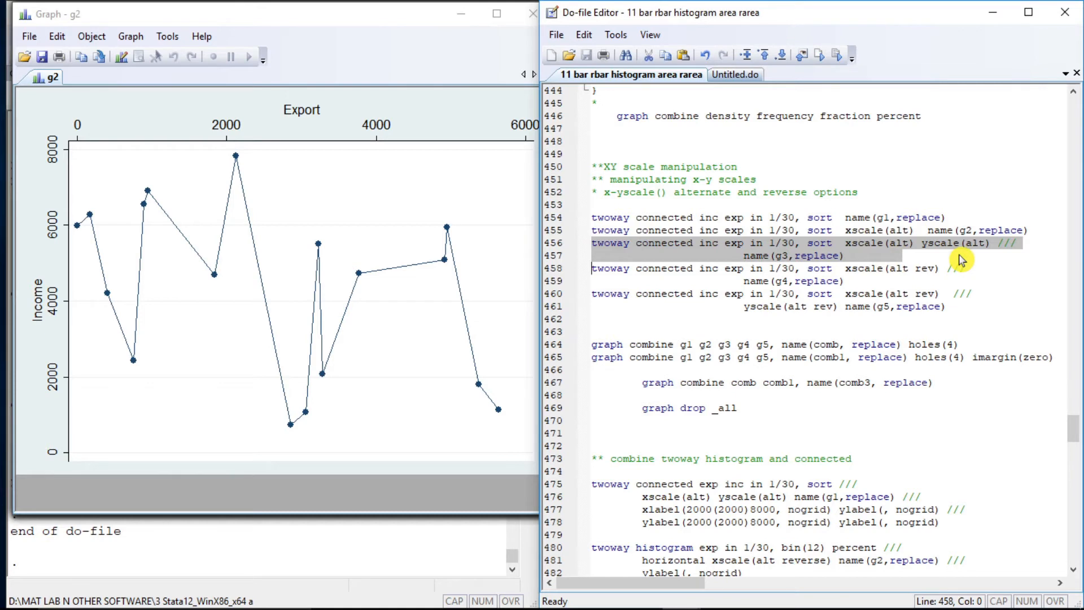
key(ctrl+d)
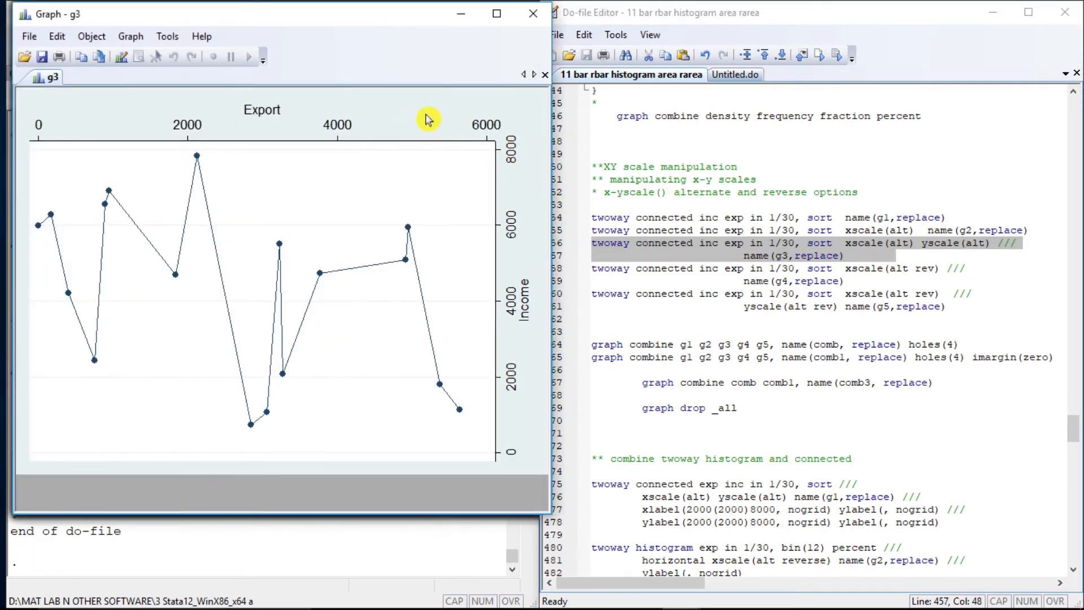
- Run the sorted connected plots of inc and exp in 1/30 with xscale(alt rev) as g4, and additionally yscale(alt rev) as g5
click(593, 270)
key(shift+Down)
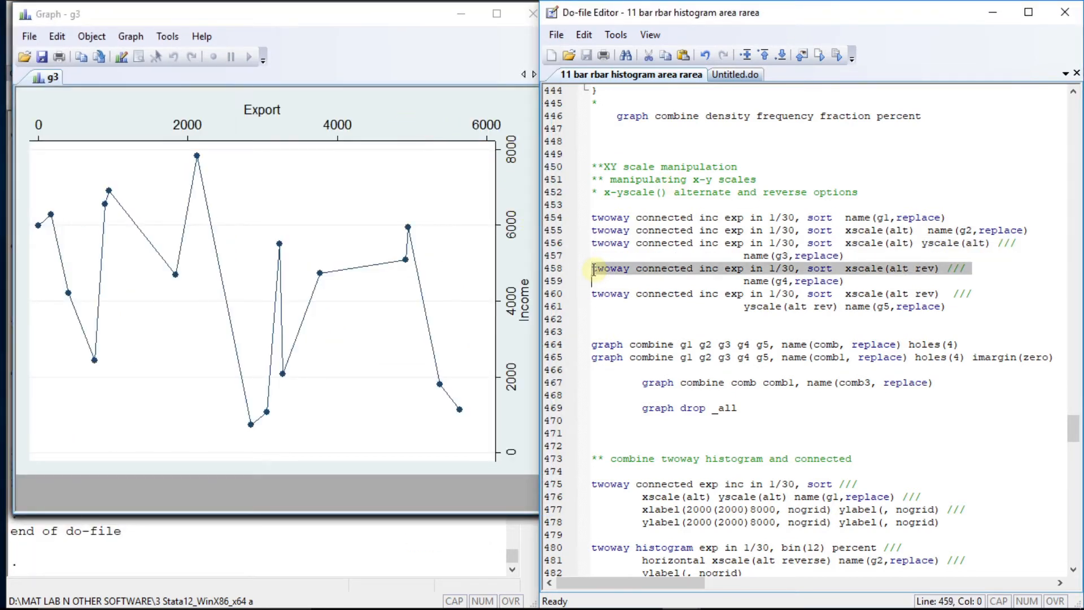
key(shift+Down)
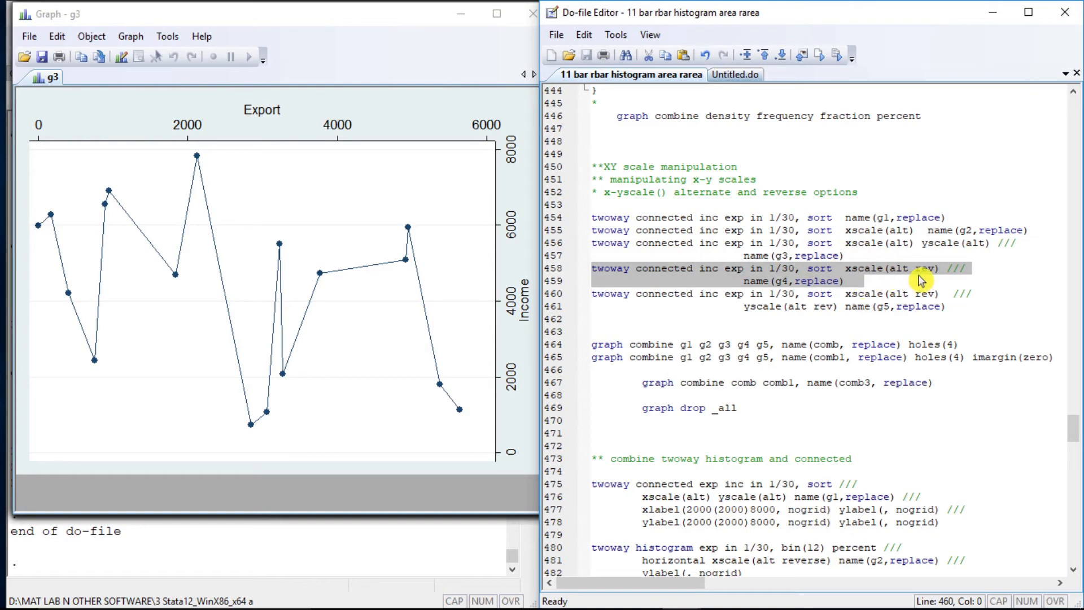
key(ctrl+d)
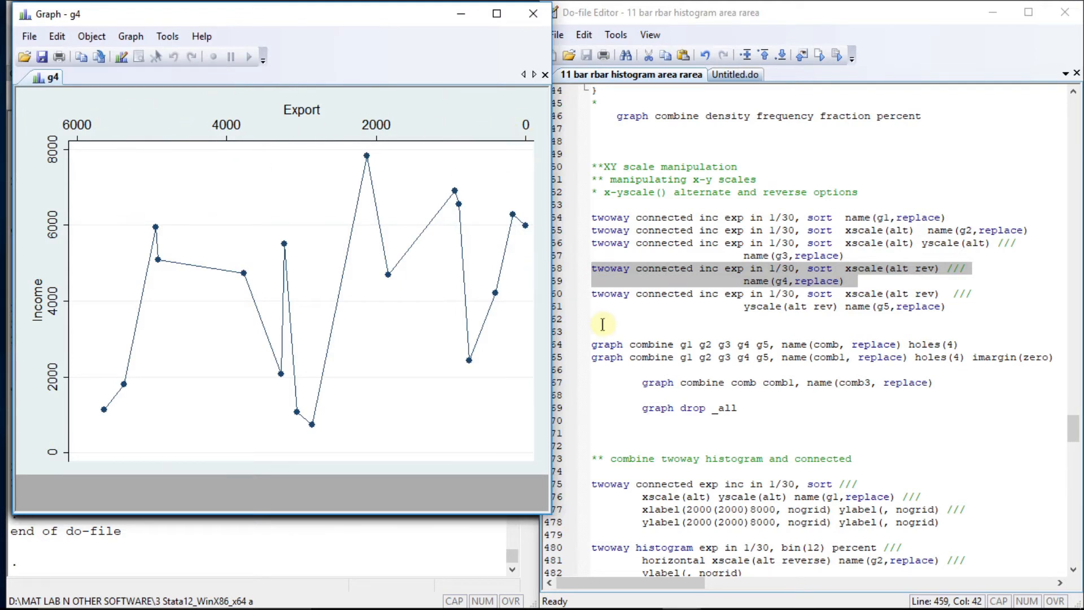
drag(594, 294, 730, 317)
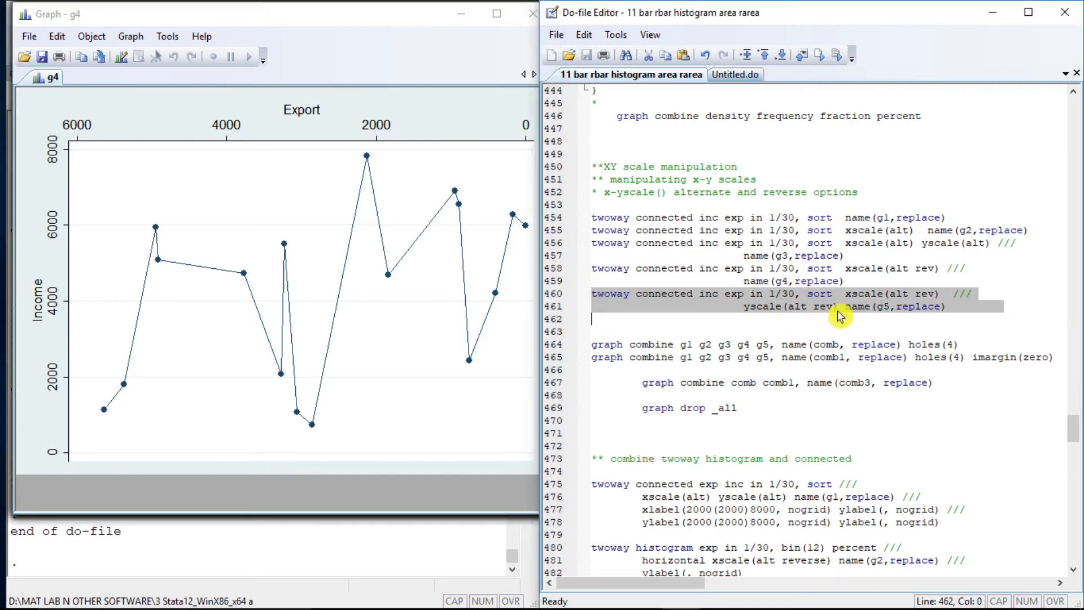
key(ctrl+d)
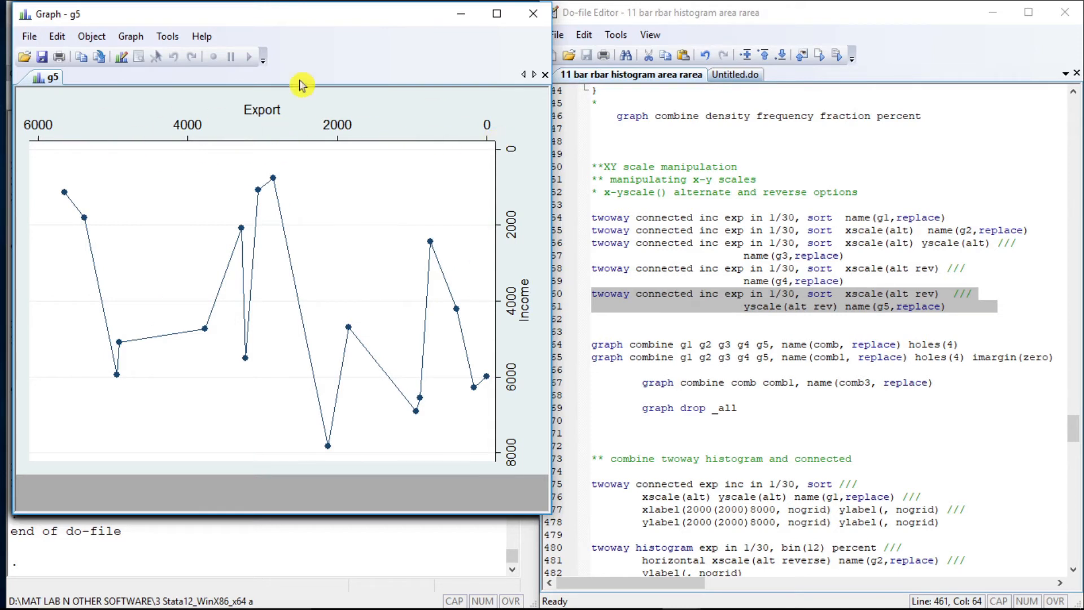
- Run the two graph combine lines for g1 to g5 with holes(4), named comb and, with imargin(zero), comb1
click(592, 344)
key(shift+End)
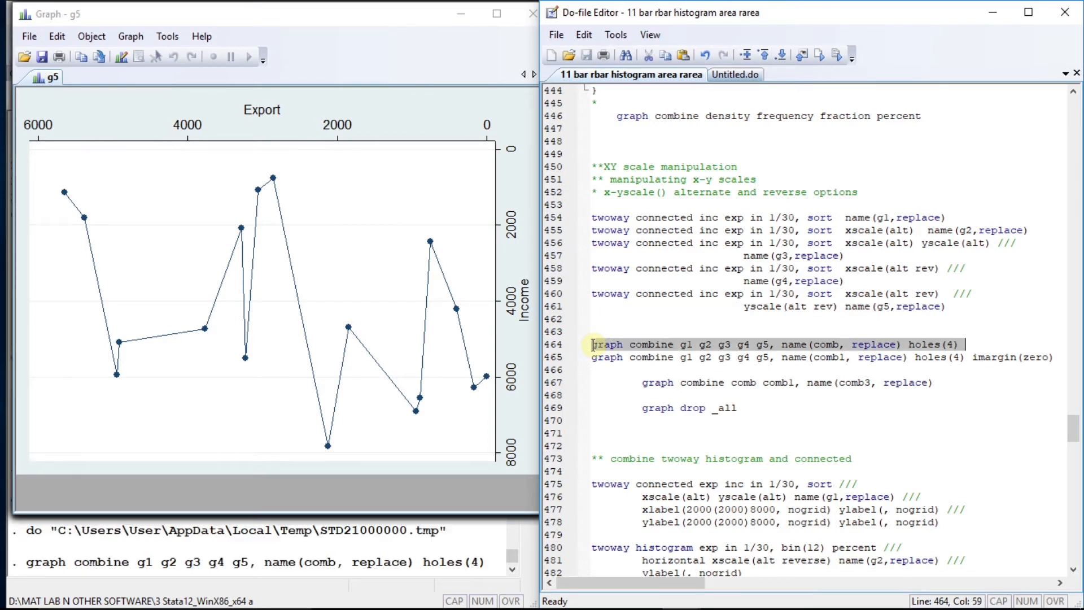
key(ctrl+d)
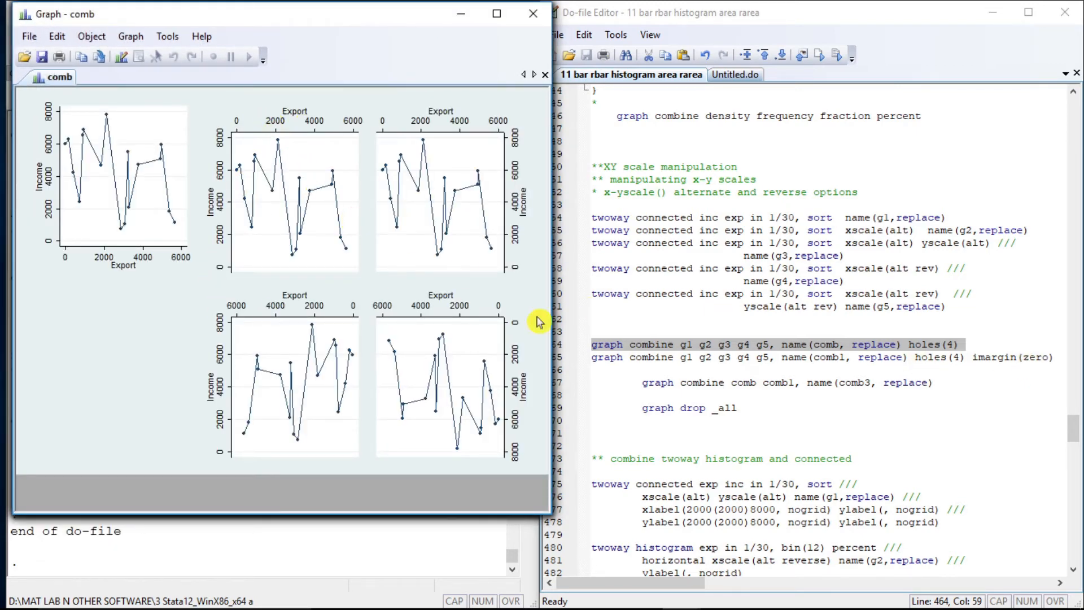
click(602, 358)
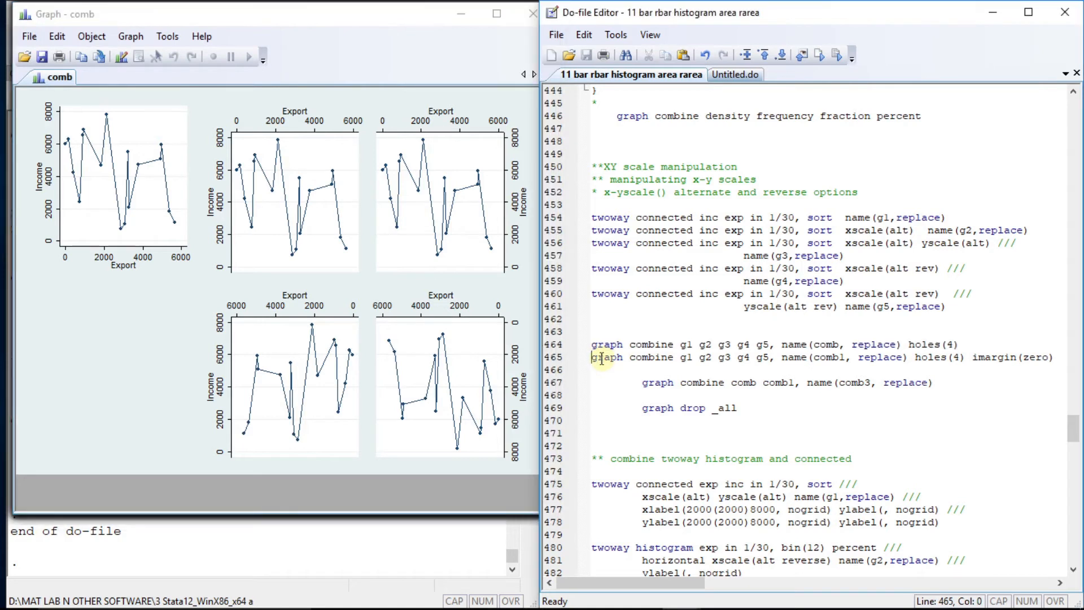
key(shift+End)
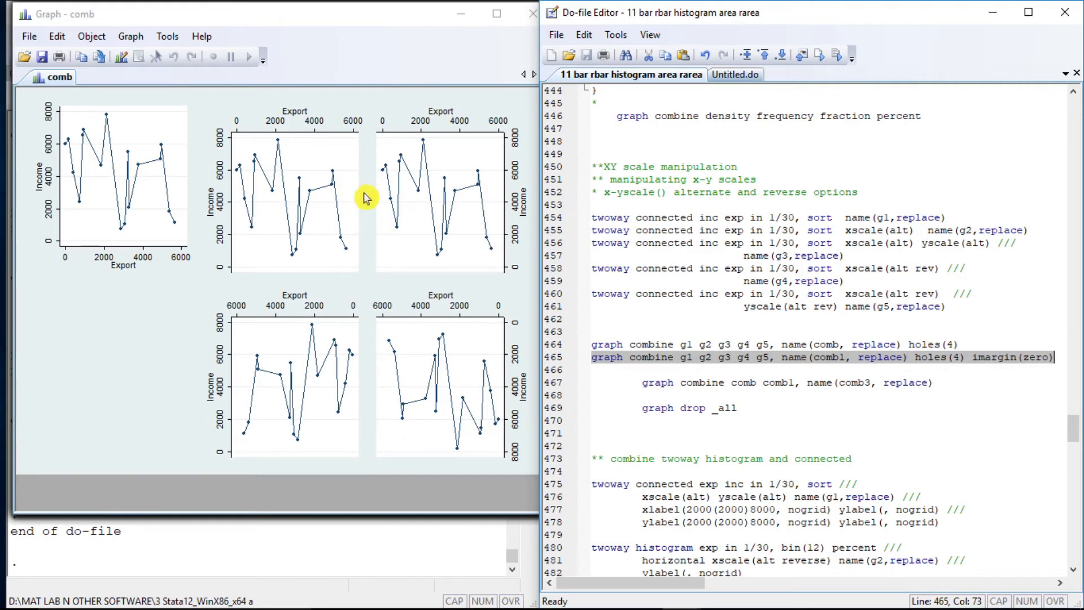
key(ctrl+d)
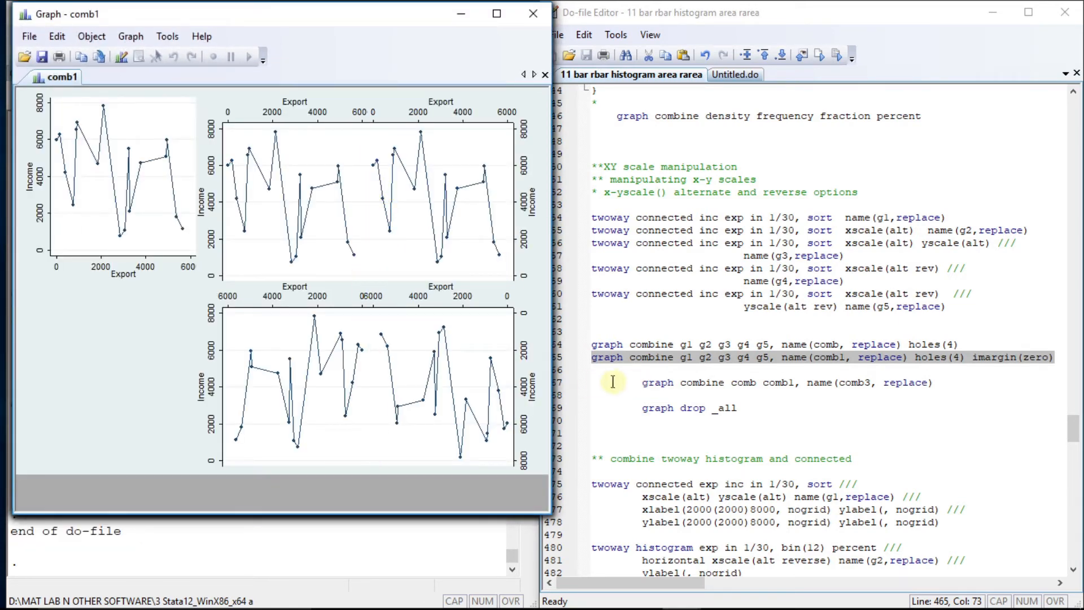
- Run the line combining comb and comb1 into one graph named comb3
click(637, 384)
key(shift+End)
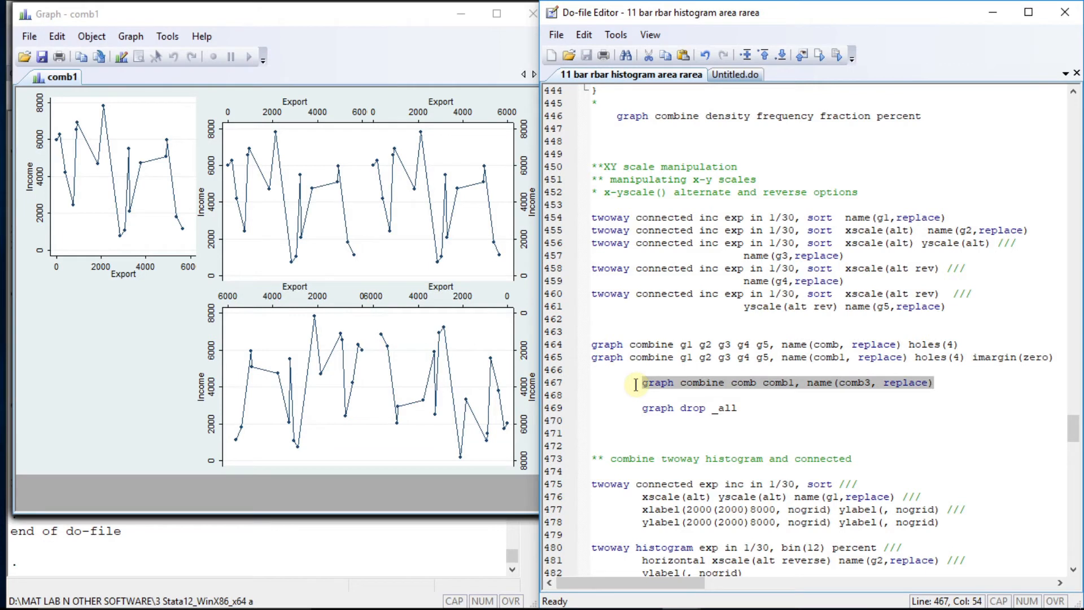
key(ctrl+d)
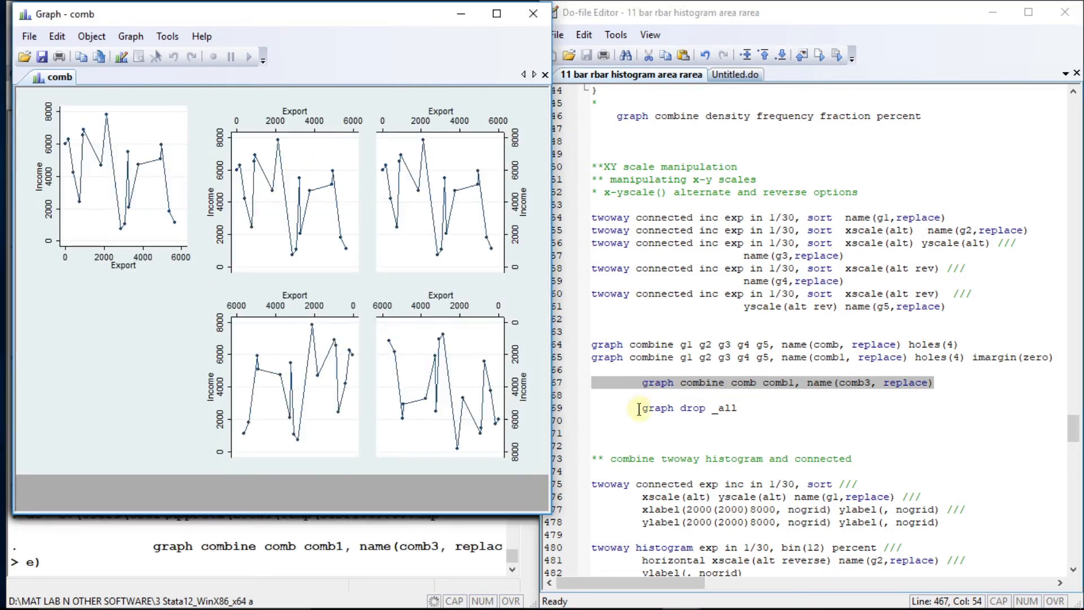
- Run the graph drop _all line below the comb3 command to clear every stored graph
click(639, 409)
key(shift+End)
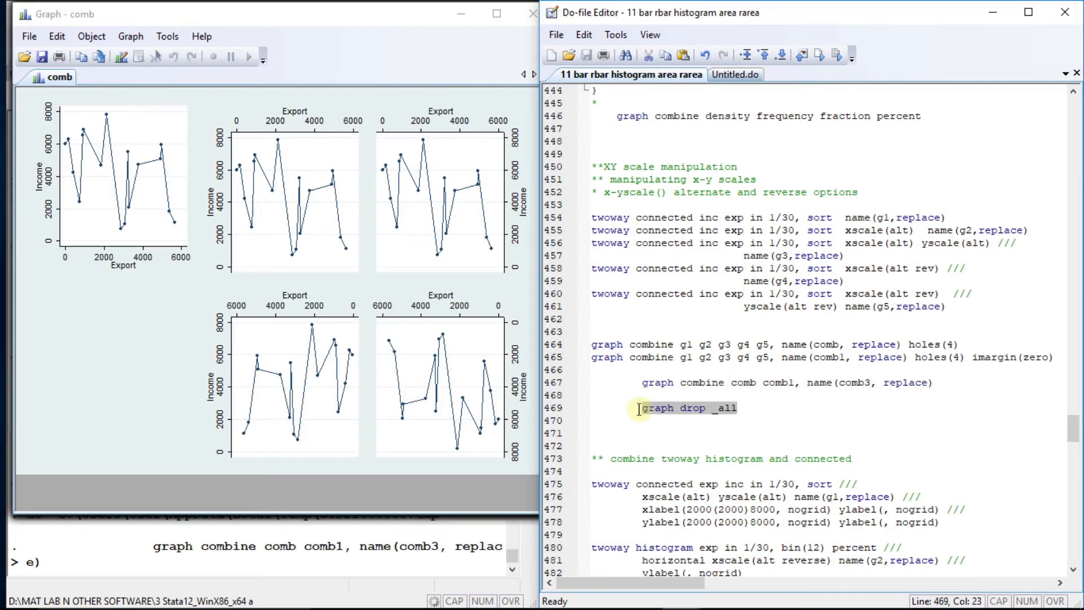
key(ctrl+d)
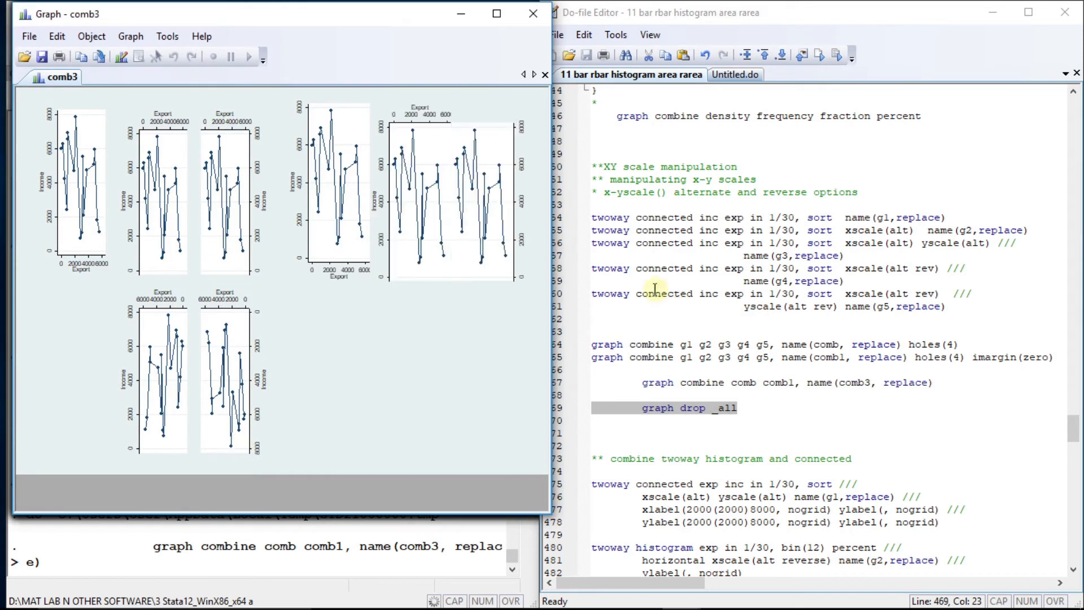
key(ctrl+d)
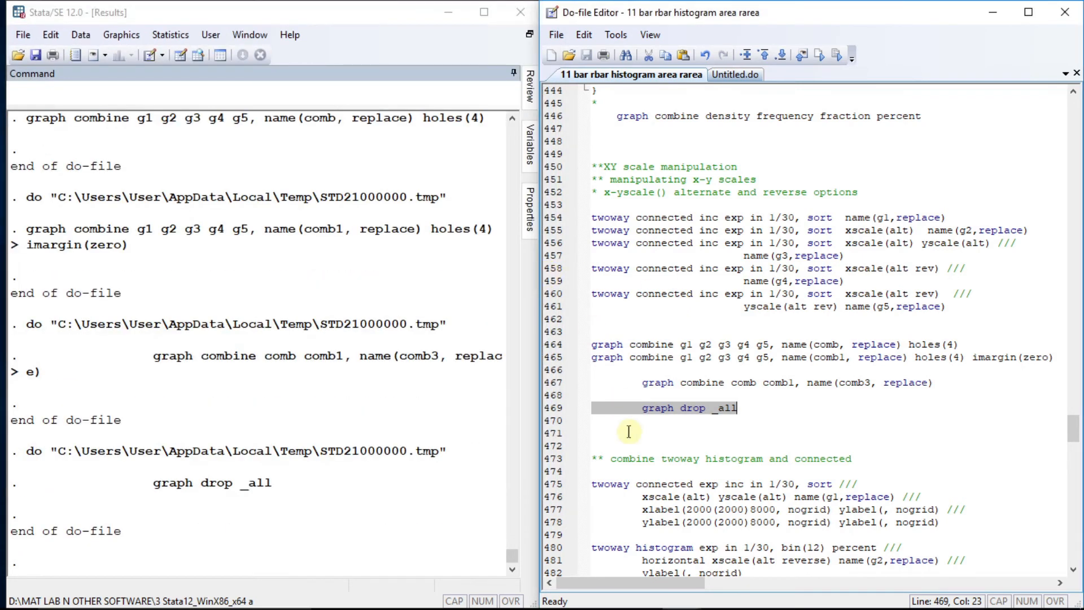
click(641, 433)
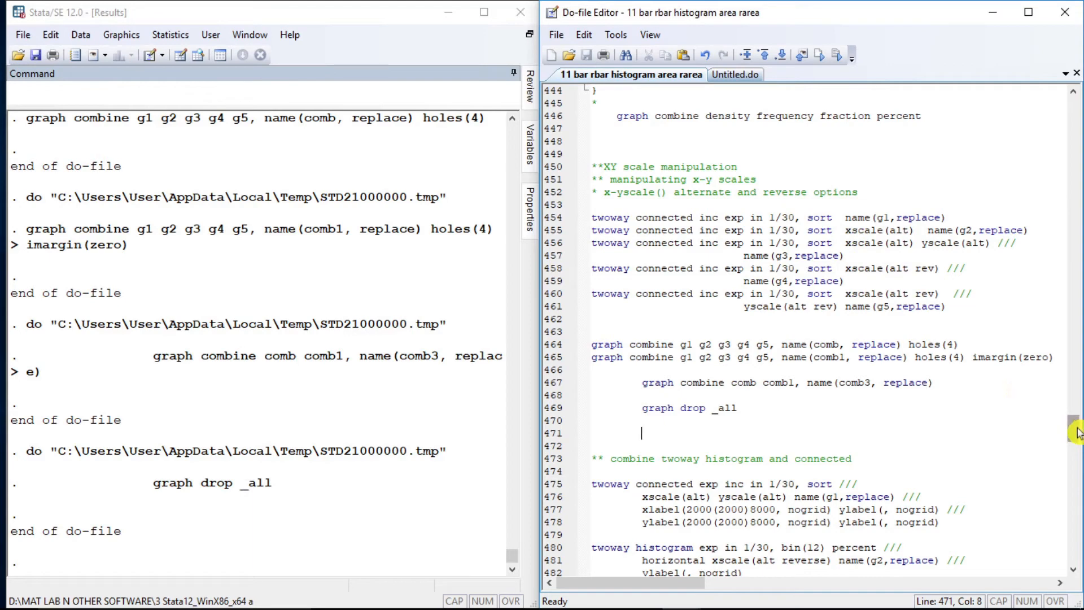
scroll(1076, 433, down, 7)
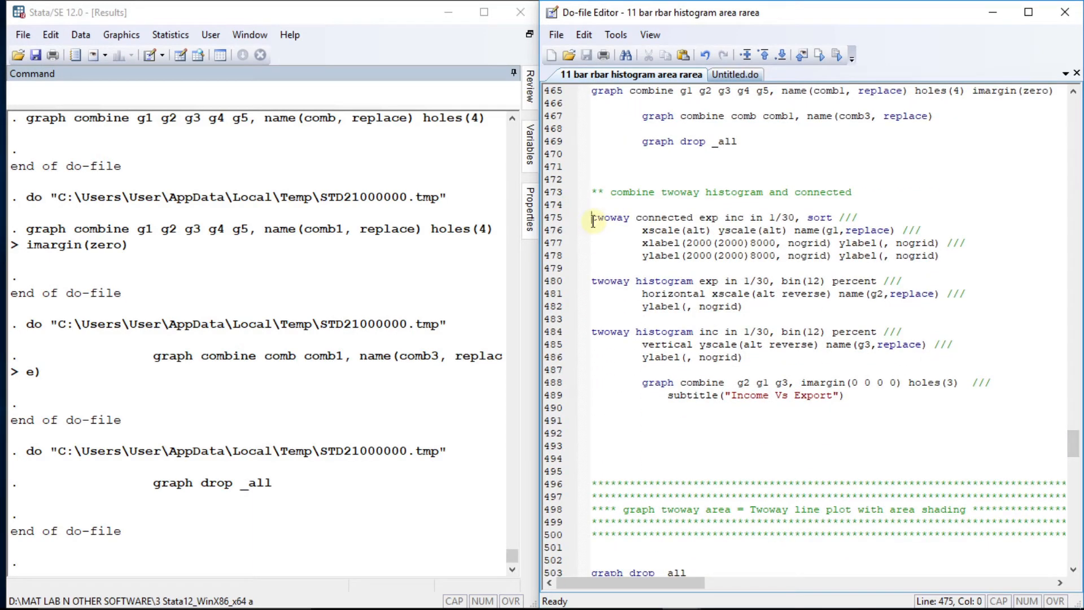
key(shift+Down)
key(shift+Down)
key(shift+Down)
key(shift+Down)
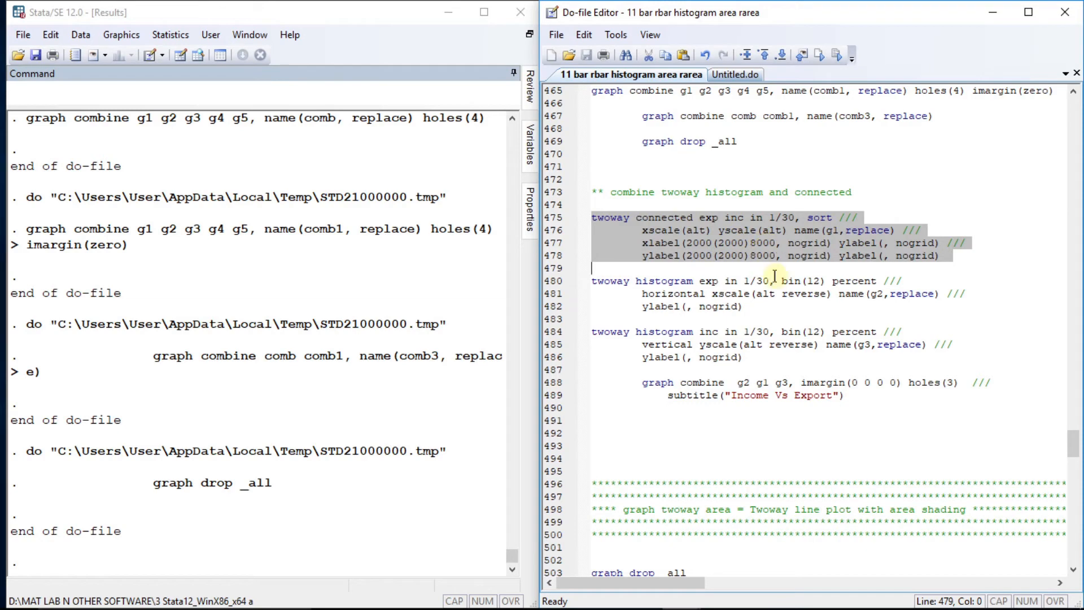
key(ctrl+d)
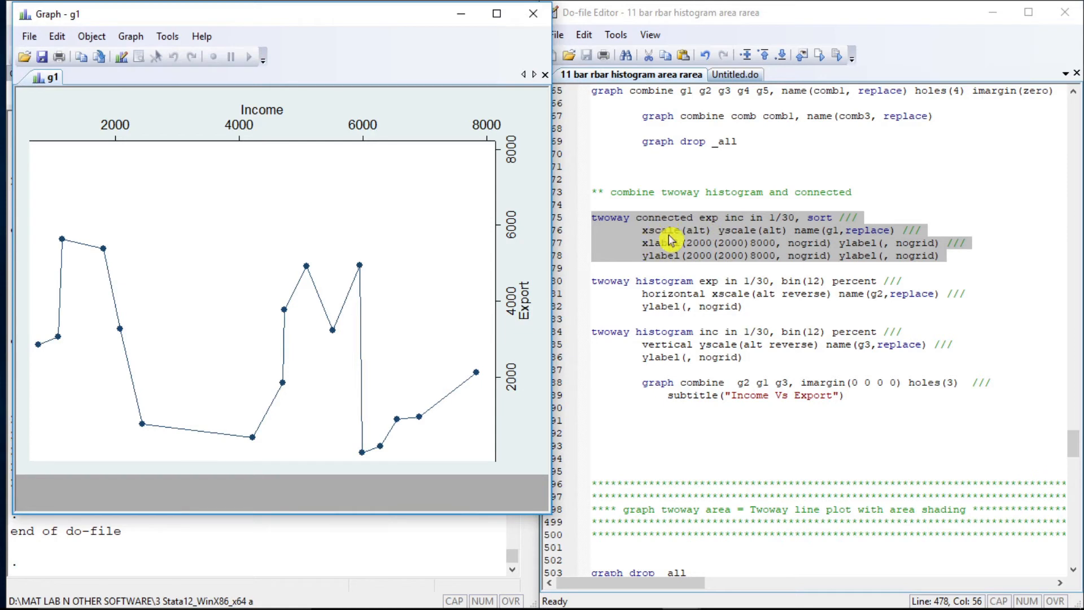
- Run the horizontal bin(12) percent histogram of exp in 1/30 with xscale(alt reverse) and ylabel(, nogrid), named g2
click(596, 281)
key(shift+Down)
key(shift+Down)
key(shift+Down)
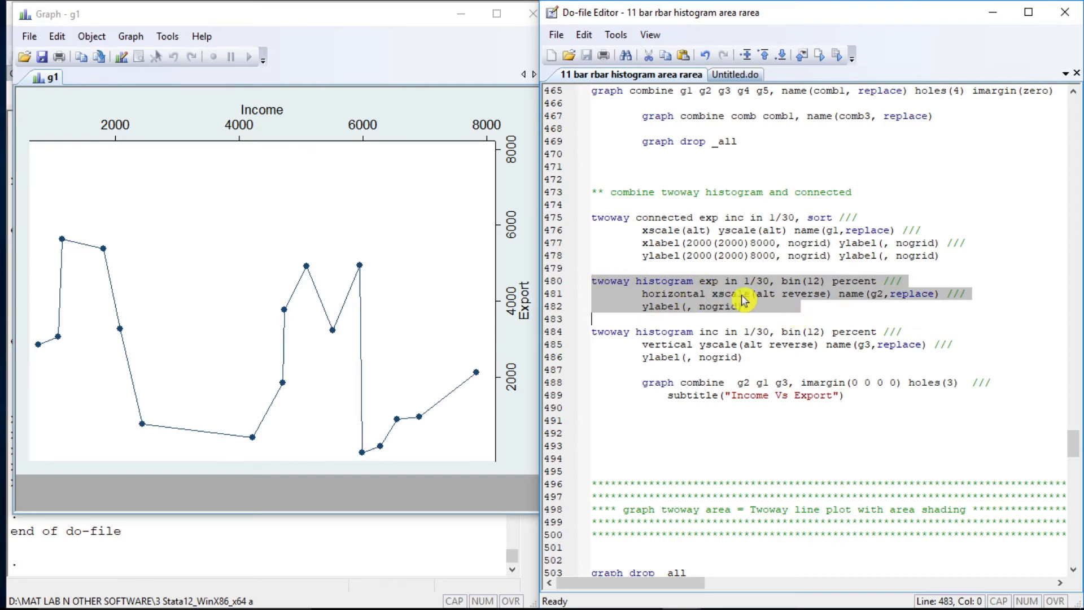
key(ctrl+d)
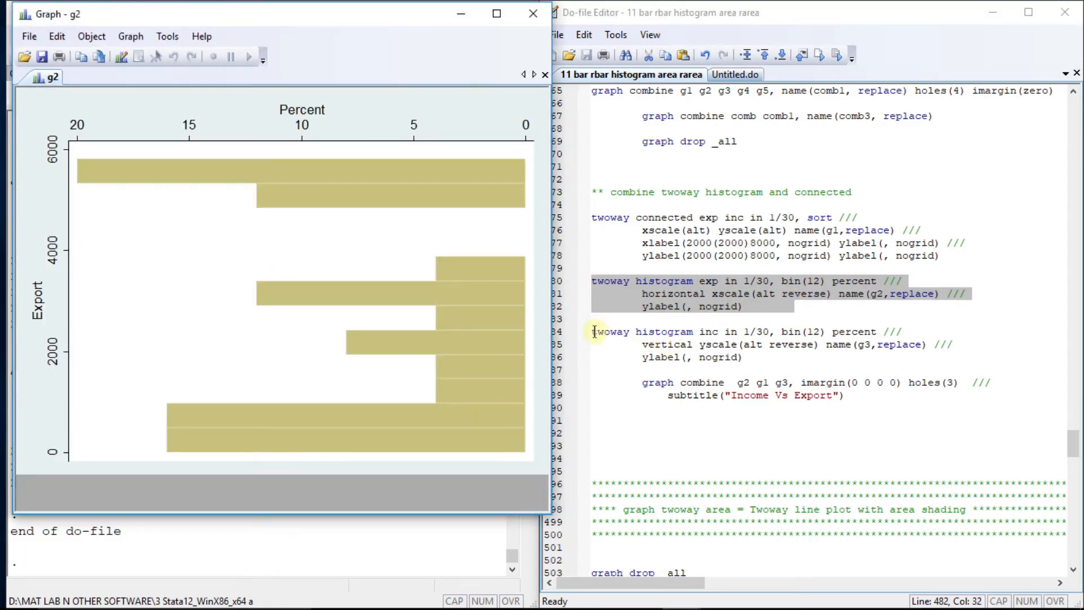
- Run the vertical bin(12) percent histogram of inc in 1/30 with yscale(alt reverse) and ylabel(, nogrid), named g3
click(595, 331)
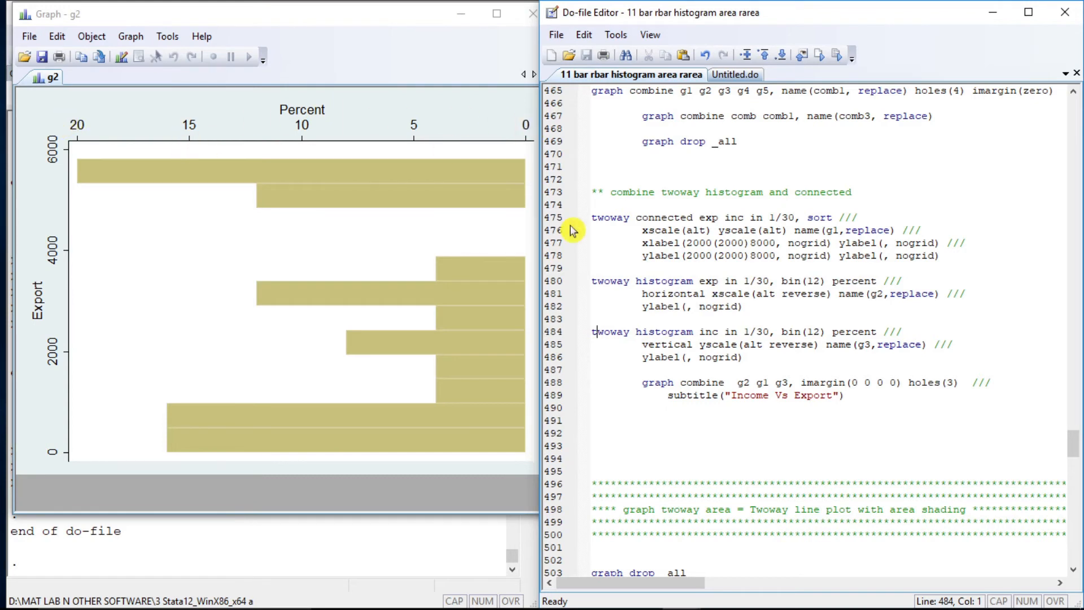
drag(592, 329, 592, 383)
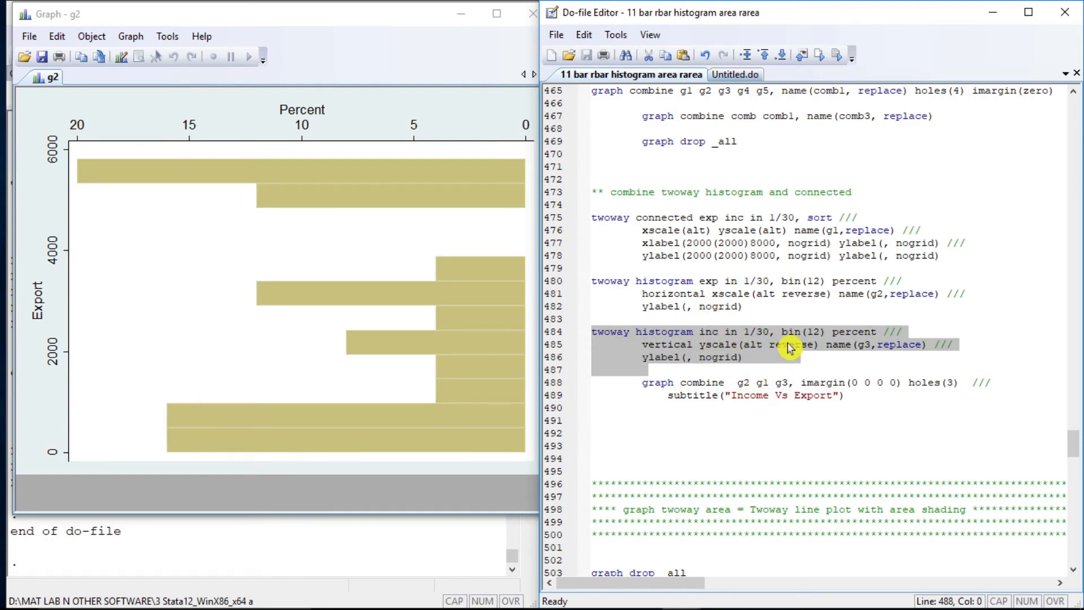
key(ctrl+d)
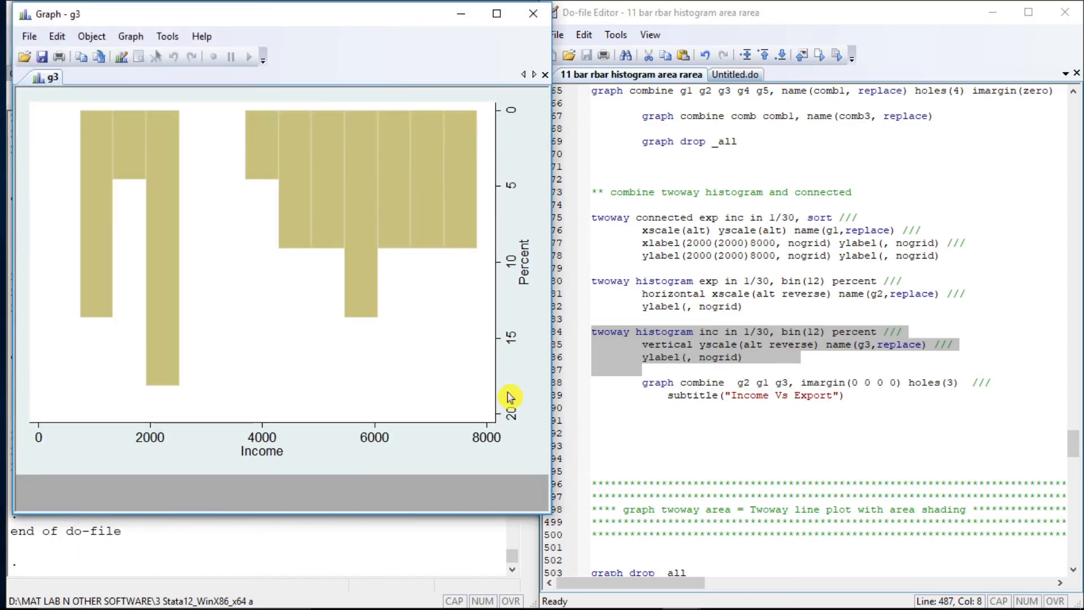
- Run the command combining g2, g1 and g3 with imargin(0 0 0 0), holes(3) and the subtitle "Income Vs Export"
click(632, 389)
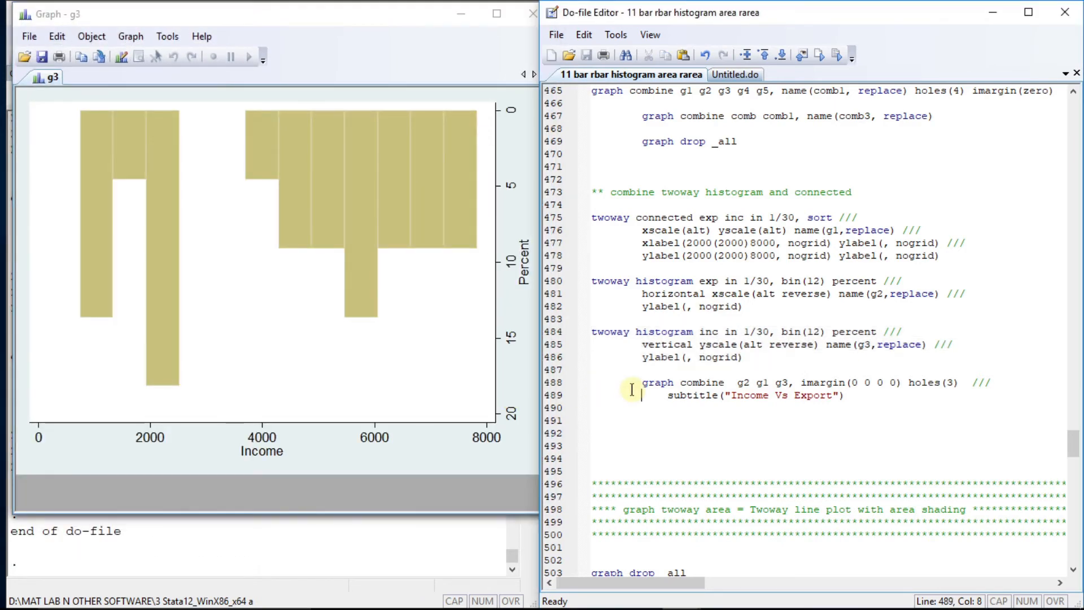
key(shift+Down)
key(shift+Down)
key(ctrl+d)
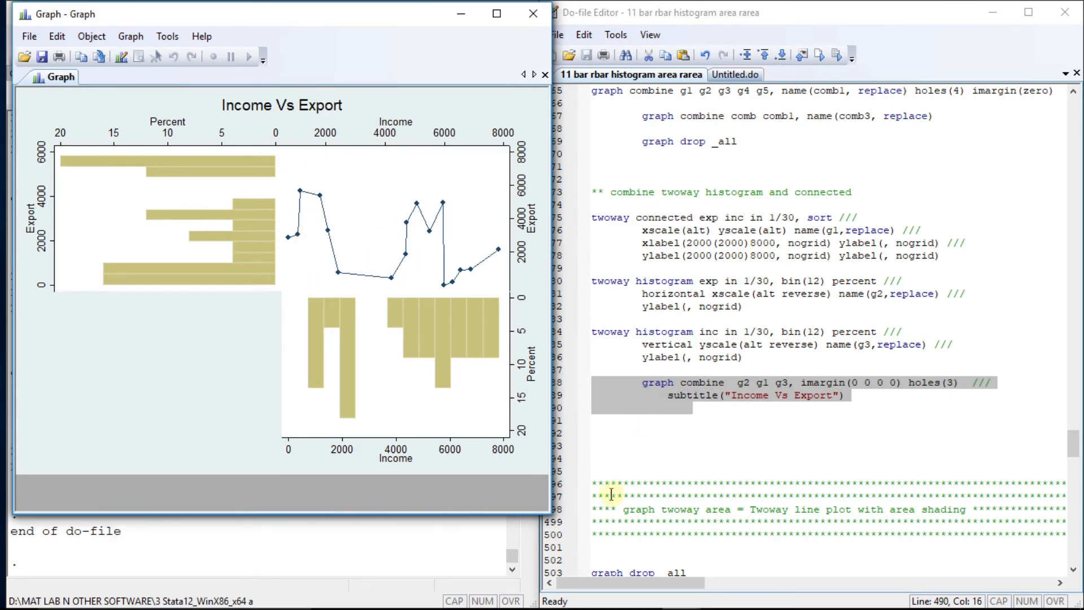
- Go to the graph twoway area section of the do-file and run its graph drop _all line
click(611, 459)
key(Down)
key(Down)
key(Down)
key(Down)
key(Down)
key(Down)
key(Down)
key(Down)
key(Down)
key(Down)
key(Down)
key(Down)
key(Down)
key(Down)
key(Down)
key(Down)
key(Down)
key(Down)
key(Down)
key(Down)
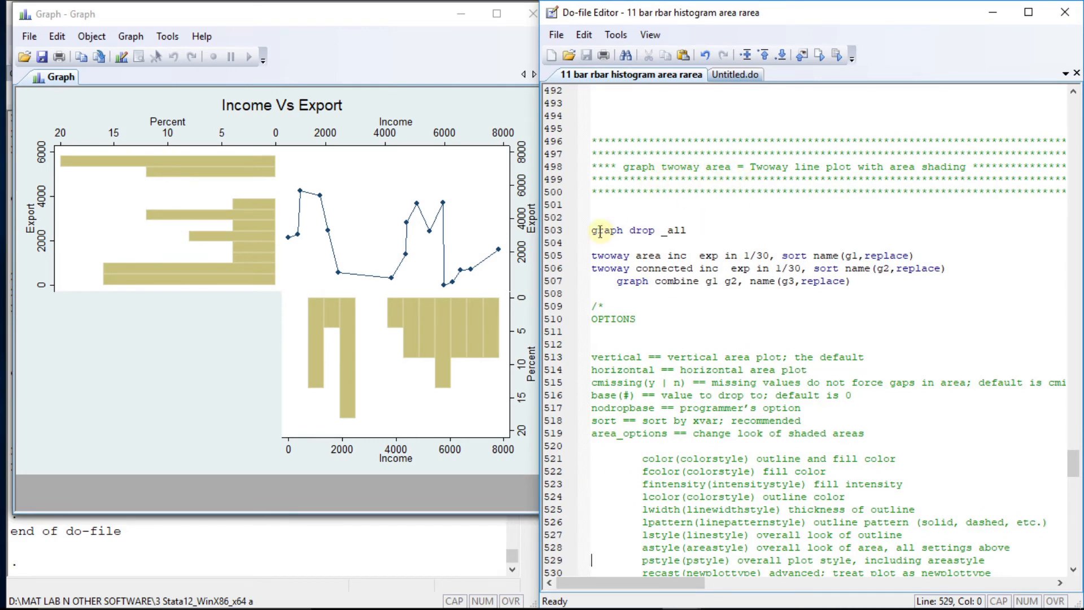
key(shift+End)
key(ctrl+d)
- Run the sorted twoway area plot of inc and exp in 1/30, named g1
key(Home)
key(shift+End)
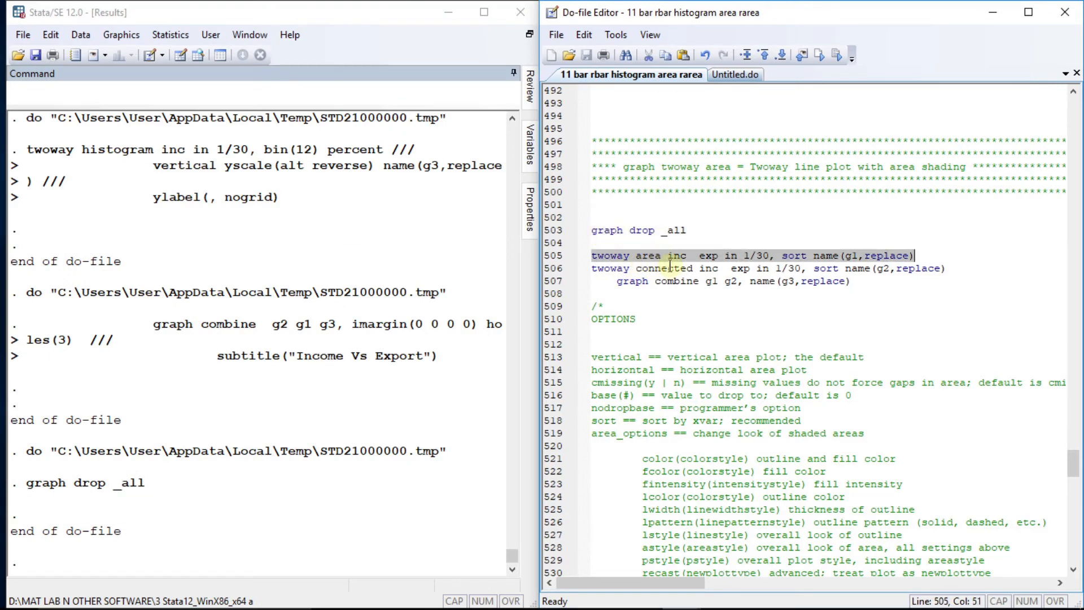
key(ctrl+d)
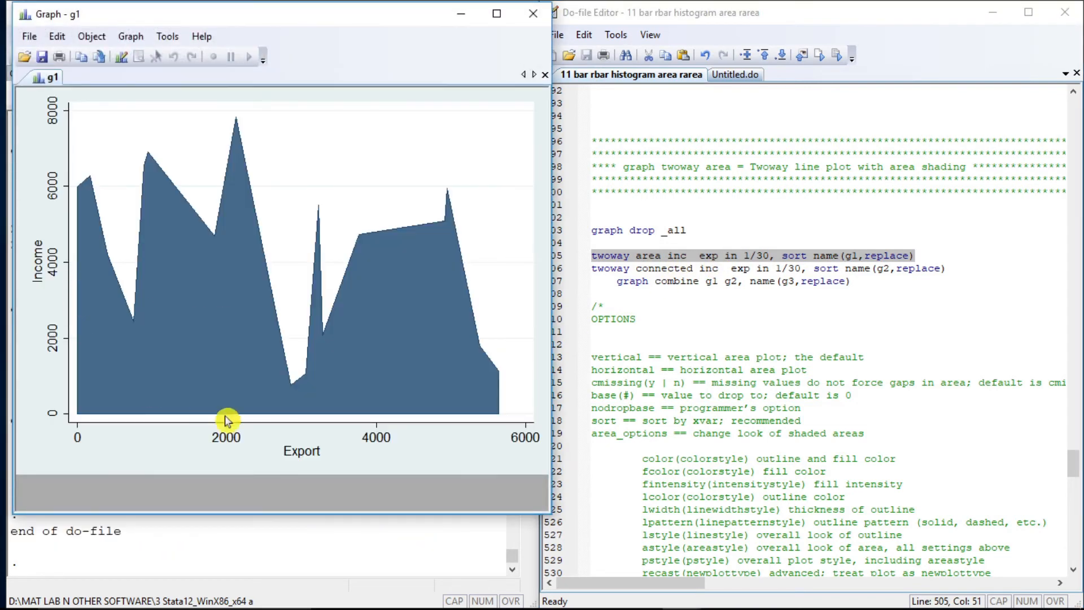
- Run the sorted connected plot of inc and exp in 1/30 as g2, and combine it with the area plot g1 as g3
click(595, 270)
key(shift+End)
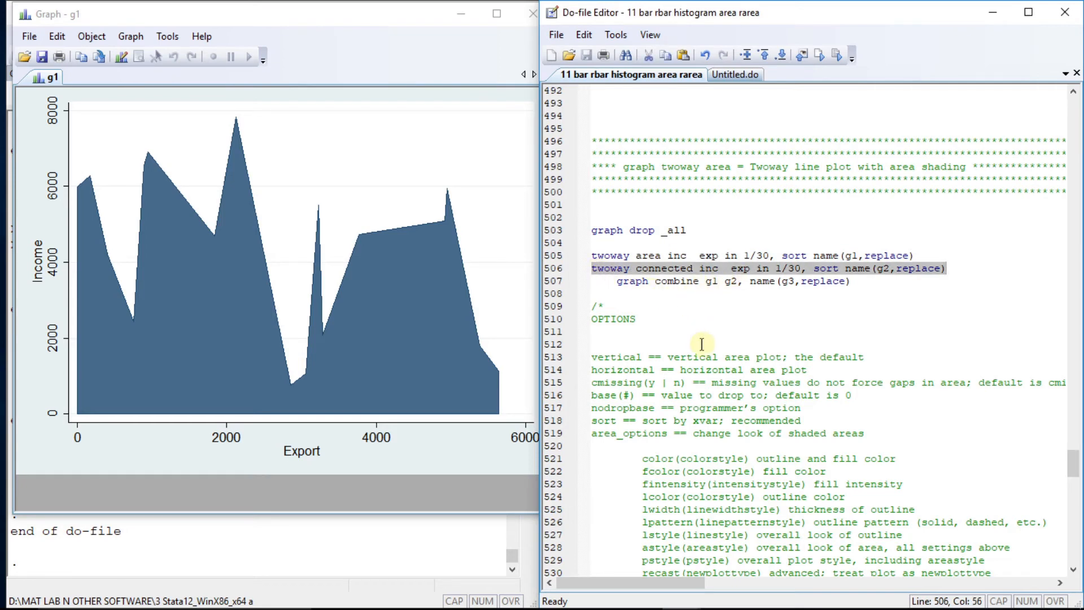
key(ctrl+d)
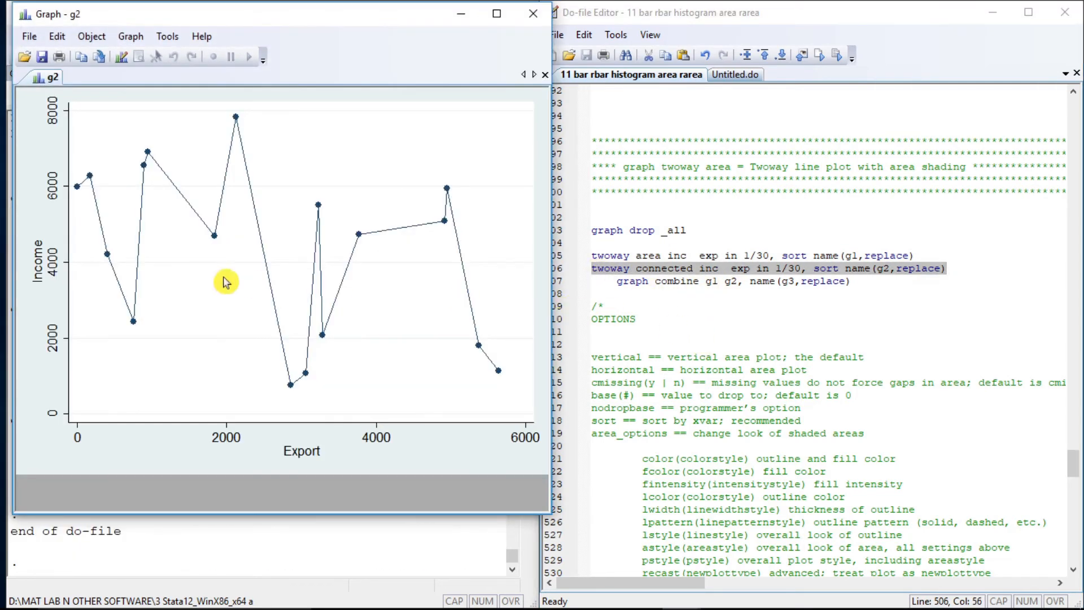
click(618, 282)
key(shift+End)
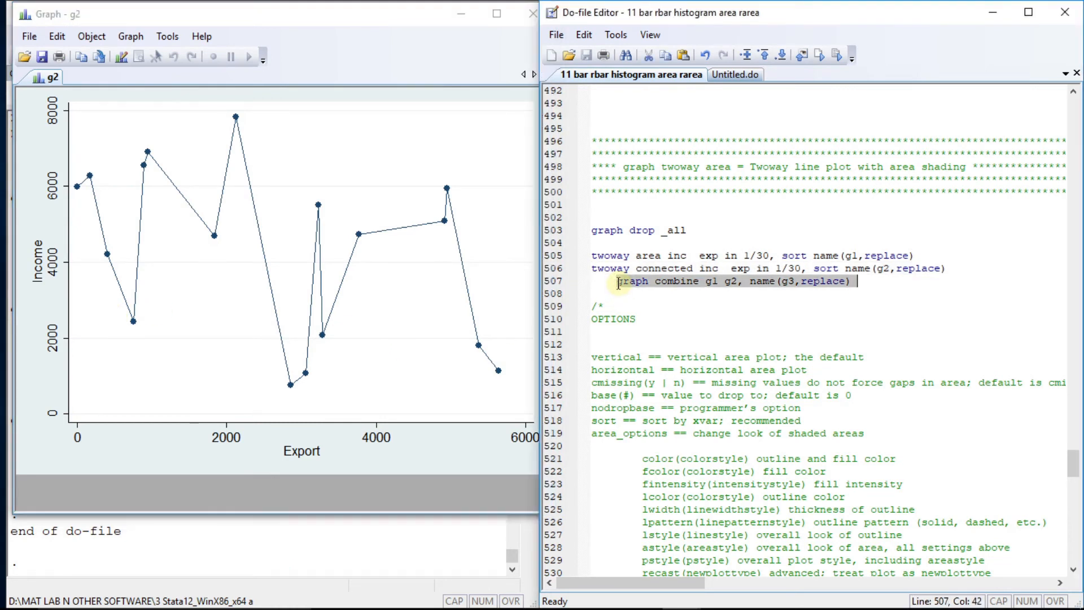
key(ctrl+d)
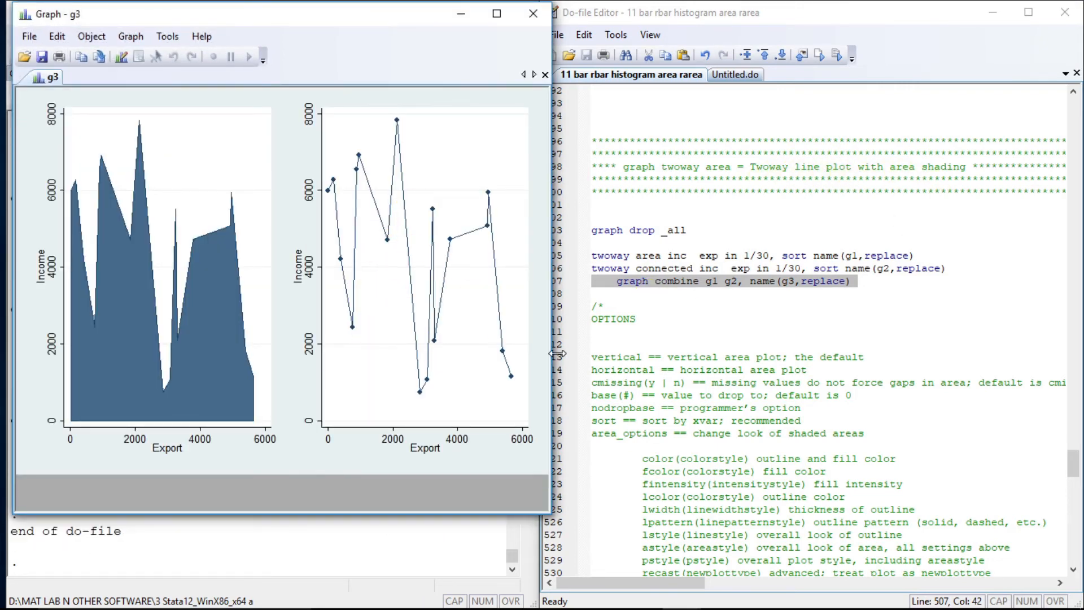
- Examine the commented list of twoway area options down to the "manipulating area_options" commands
drag(1073, 455, 1073, 473)
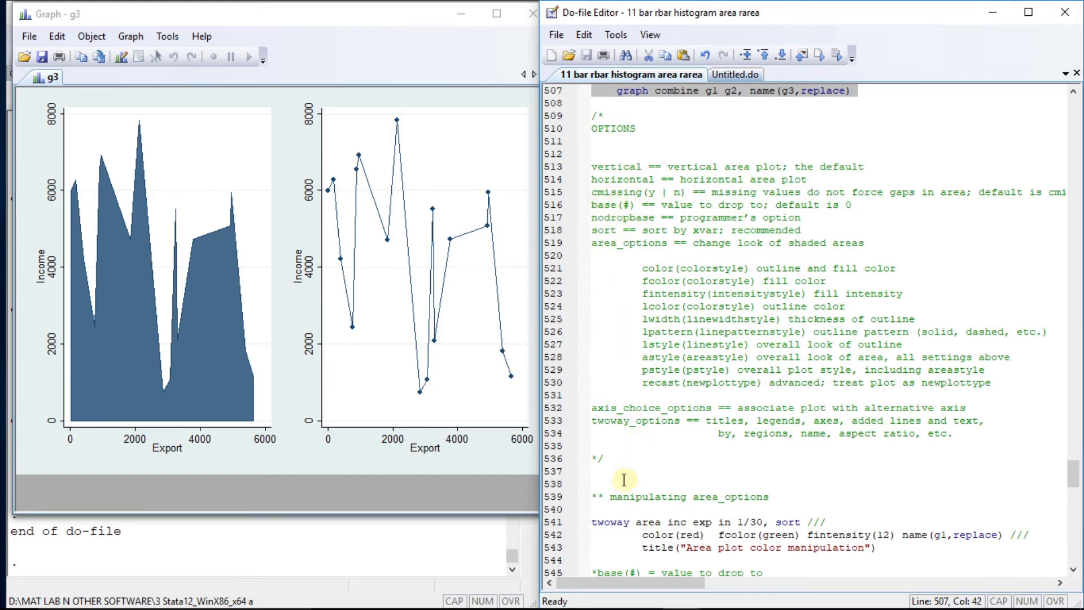
drag(1075, 479, 1074, 484)
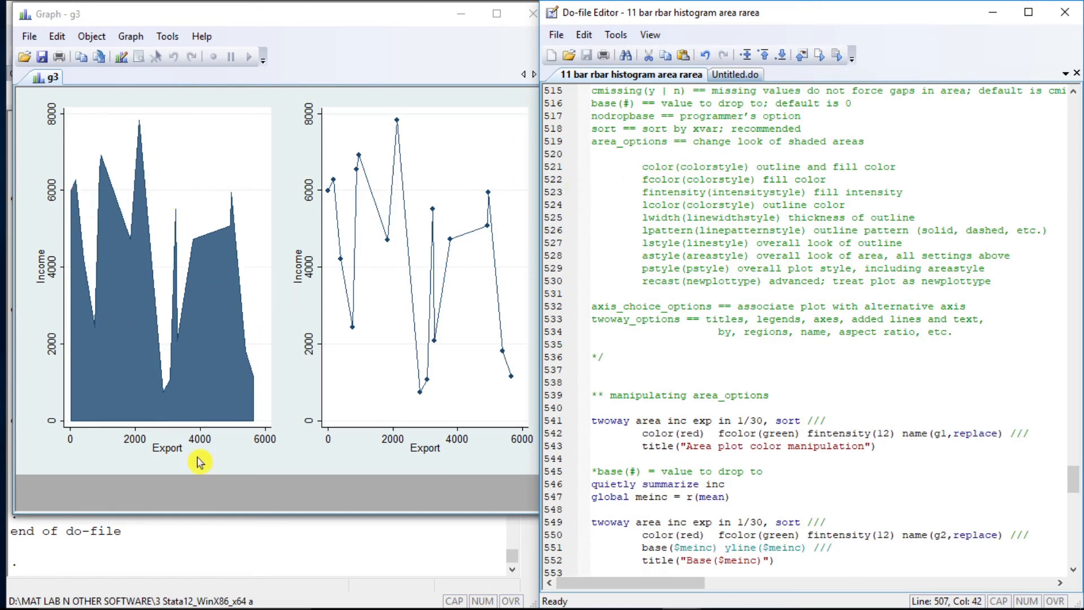
- Run the sorted area plot of inc and exp titled "Area plot color manipulation", with color(red), fcolor(green) and fintensity(12), named g1
click(597, 421)
key(shift+Down)
key(shift+Down)
key(shift+Down)
key(shift+Down)
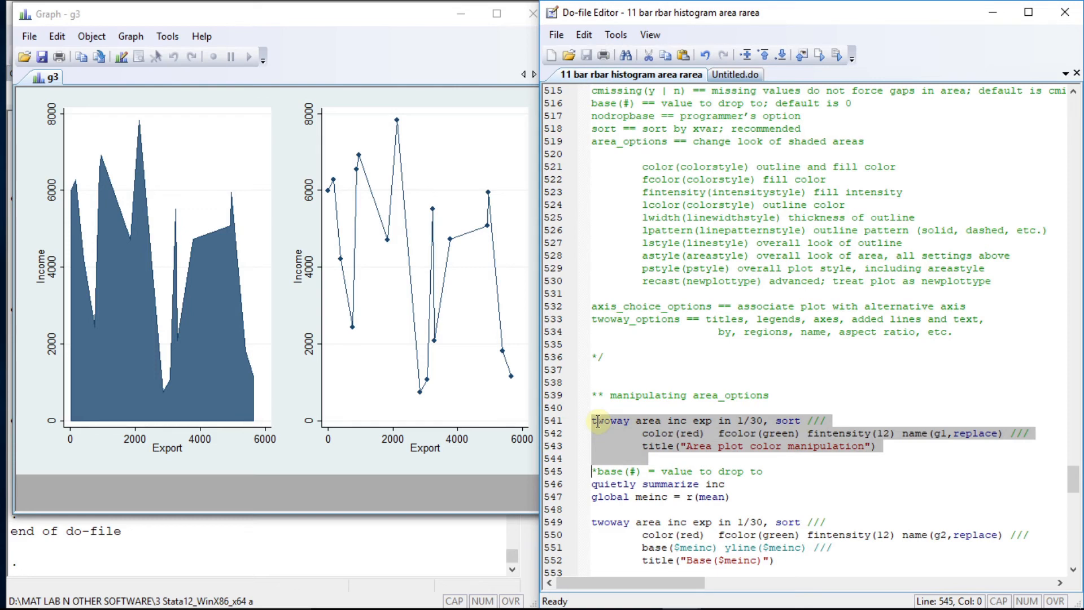
key(ctrl+d)
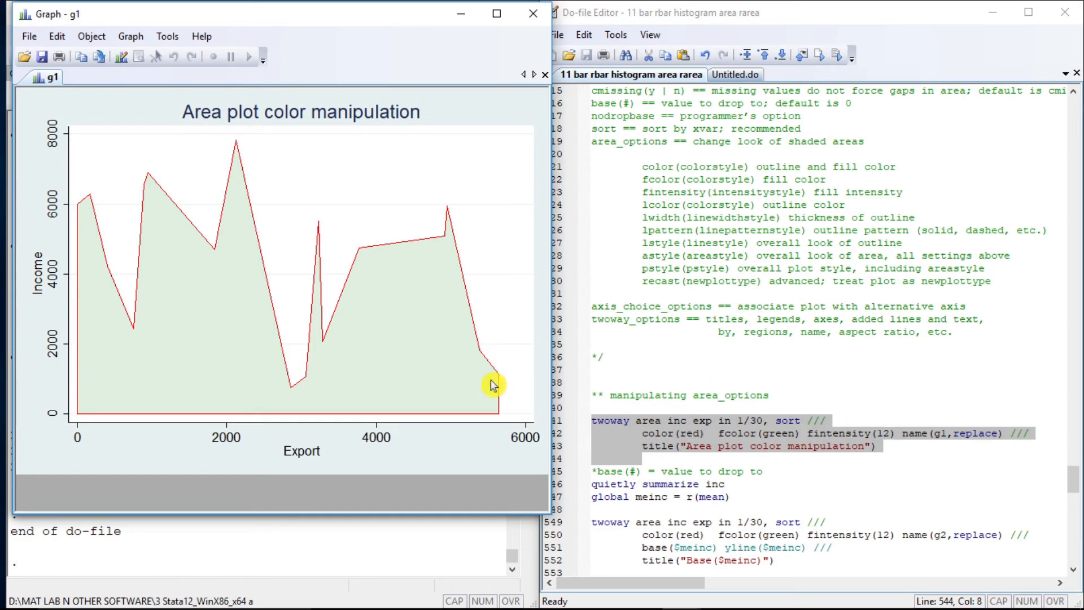
- Set the fill intensity of the "Area plot color manipulation" command to fintensity(30) and rerun it as g1
click(882, 432)
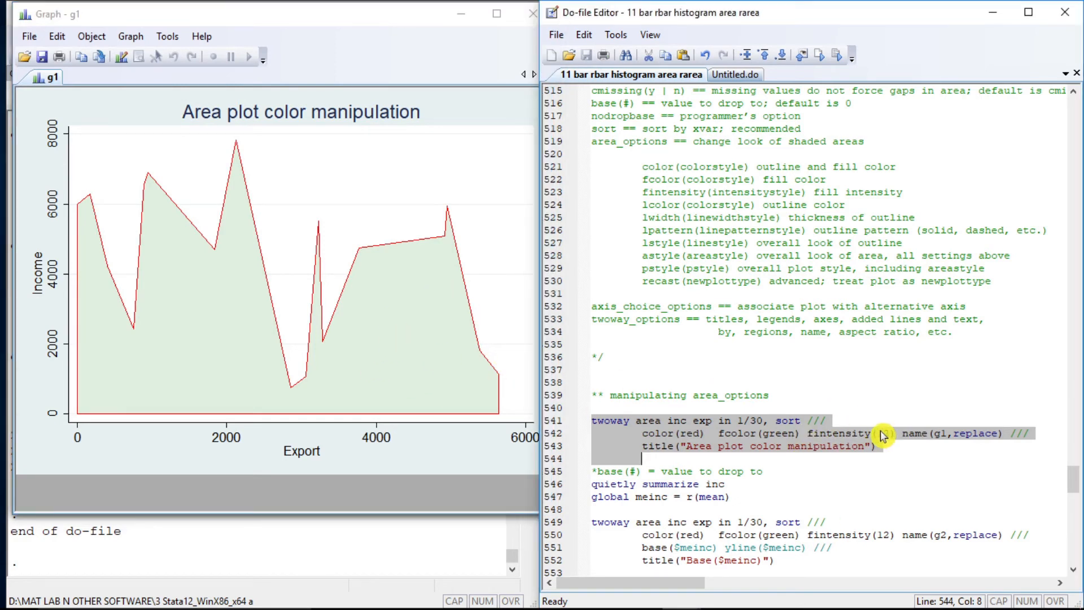
double_click(881, 433)
text(10)
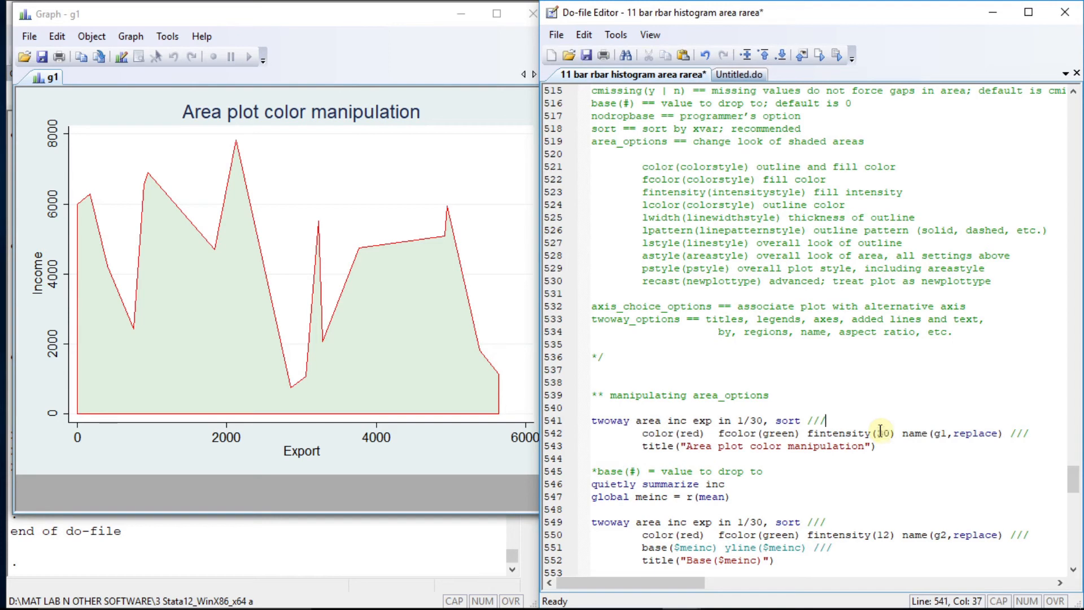
key(Home)
key(shift+Down)
key(shift+Down)
key(shift+Down)
key(ctrl+d)
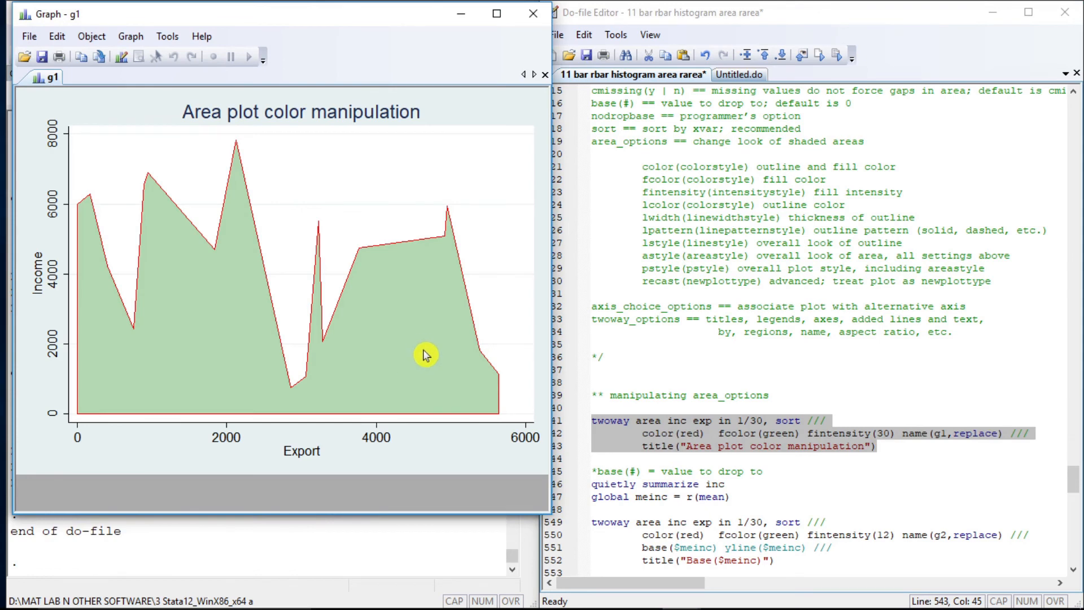
- Run the quietly summarize inc and global meinc = r(mean) lines in the base(#) section of the do-file
click(748, 458)
key(Down)
key(Down)
key(Down)
key(Down)
key(Down)
key(Down)
key(Down)
key(Down)
key(Down)
key(Down)
key(Down)
key(Down)
key(Down)
key(Down)
key(Down)
key(Down)
key(Down)
key(Down)
key(Down)
key(Down)
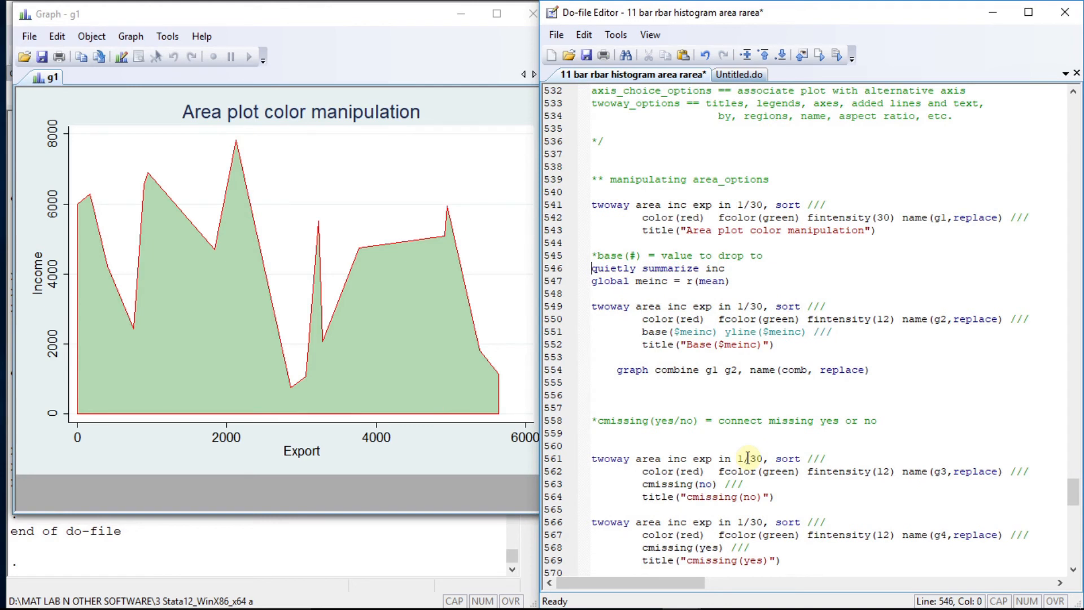
key(shift+Down)
key(shift+Down)
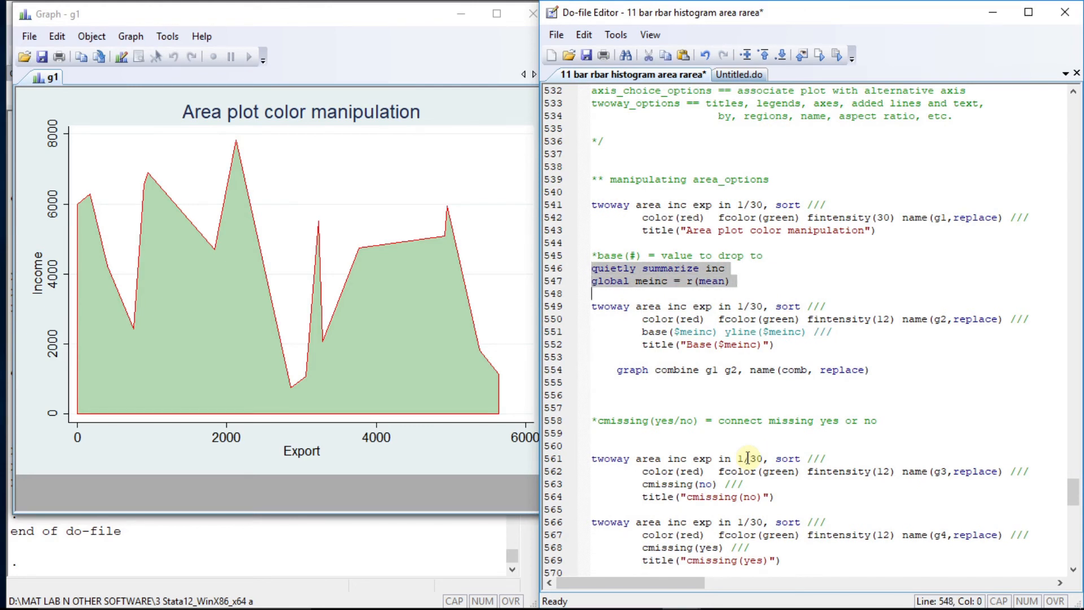
key(shift+Left)
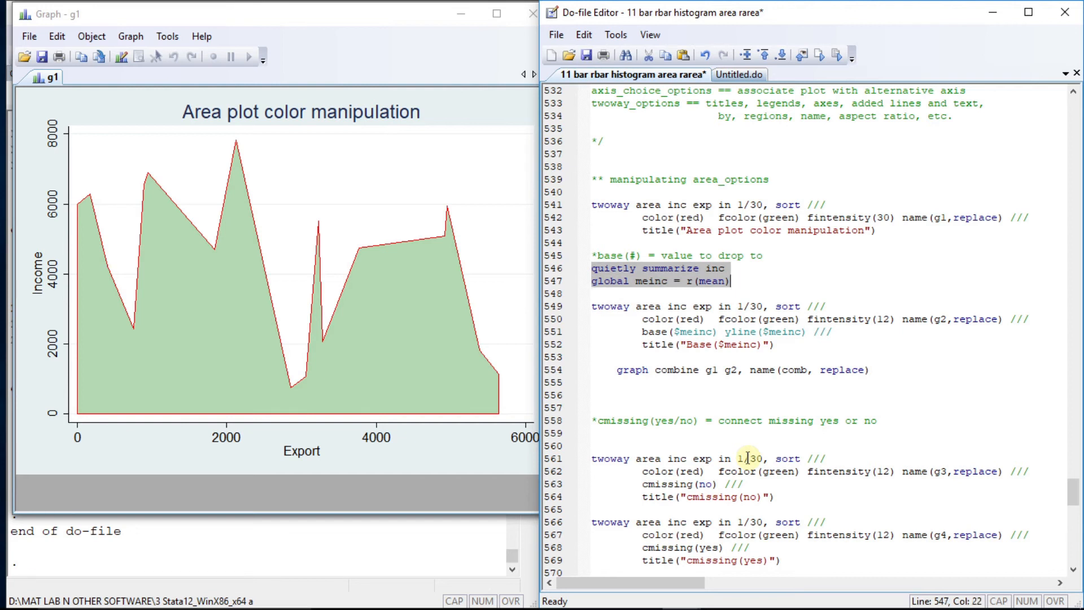
- Run the sorted area plot of inc and exp with base($meinc) and yline($meinc), named g2
click(605, 310)
key(Right)
key(Right)
key(Right)
key(Right)
key(Right)
key(Right)
key(Right)
key(Right)
key(Right)
key(Right)
key(Right)
key(Right)
key(Right)
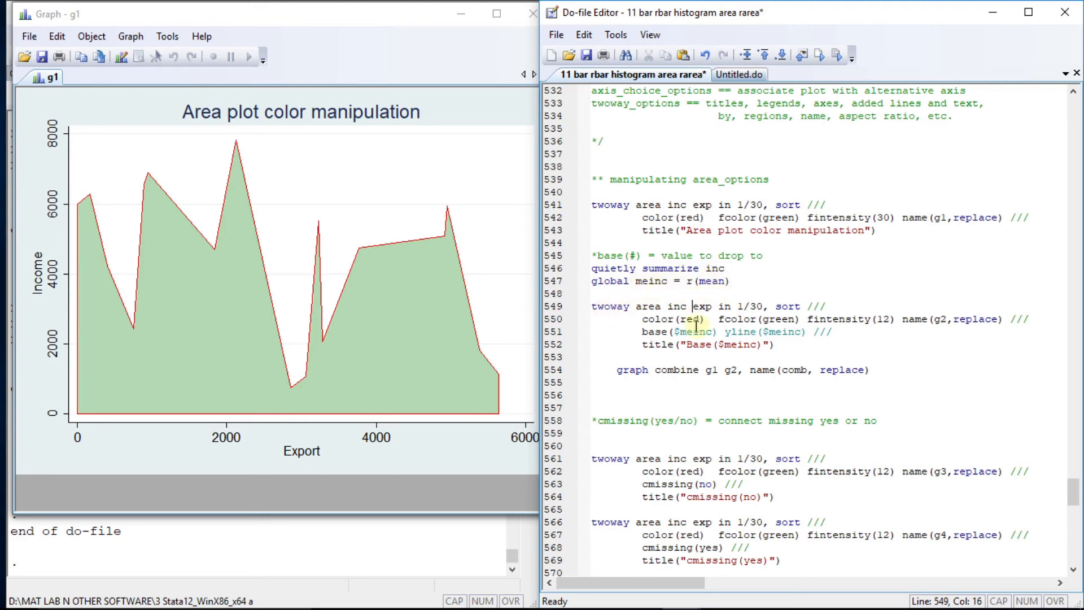
drag(675, 334, 710, 333)
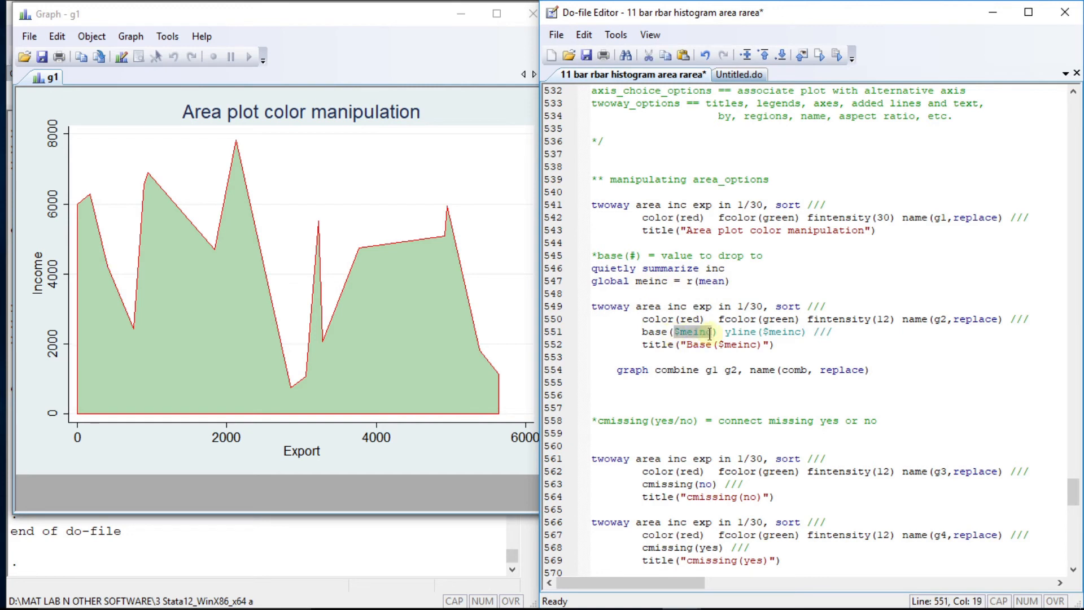
click(591, 306)
key(shift+Down)
key(shift+Down)
key(shift+Down)
key(shift+Down)
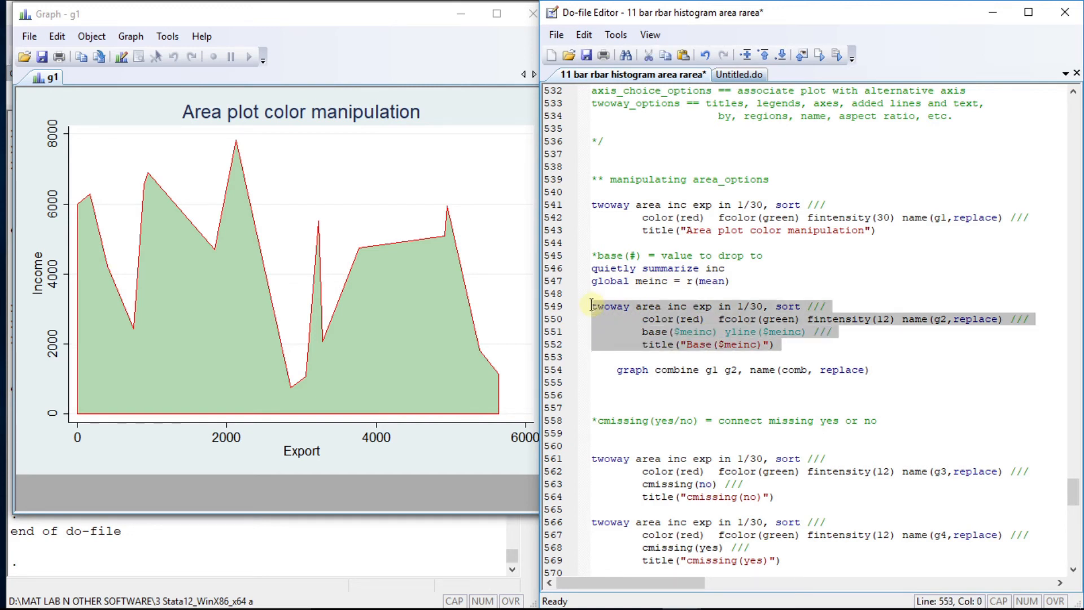
key(shift+Left)
key(ctrl+d)
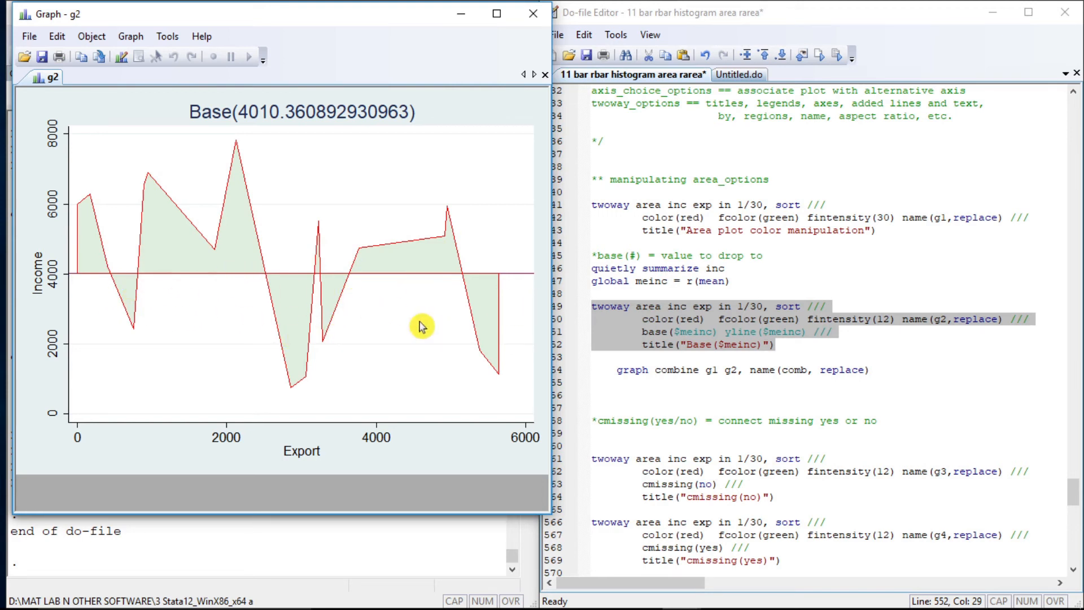
- Combine the area plots g1 and g2 into a graph named comb
click(617, 371)
triple_click(617, 371)
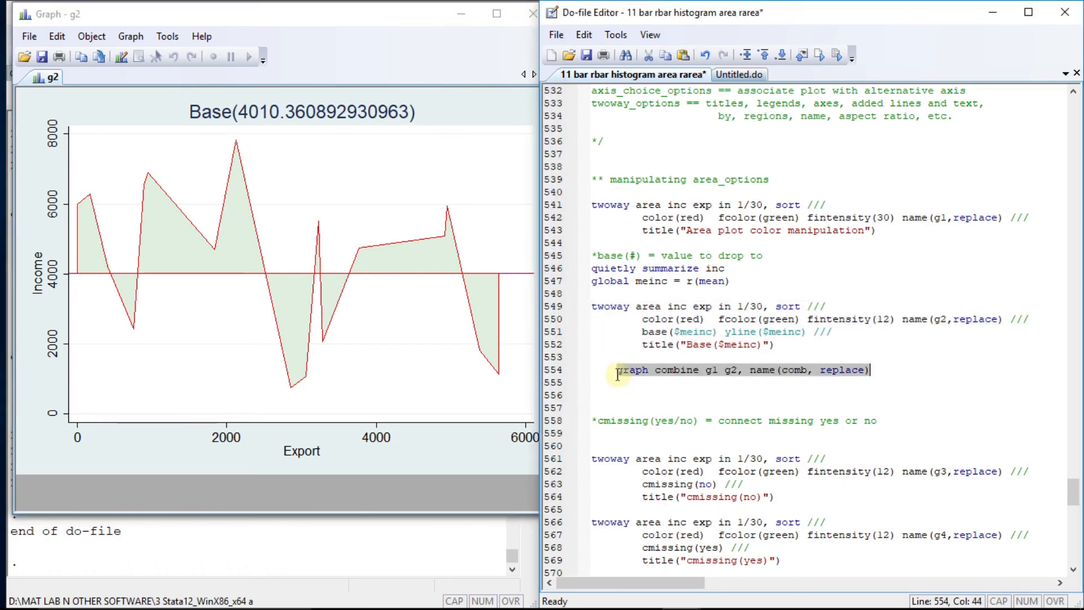
key(ctrl+d)
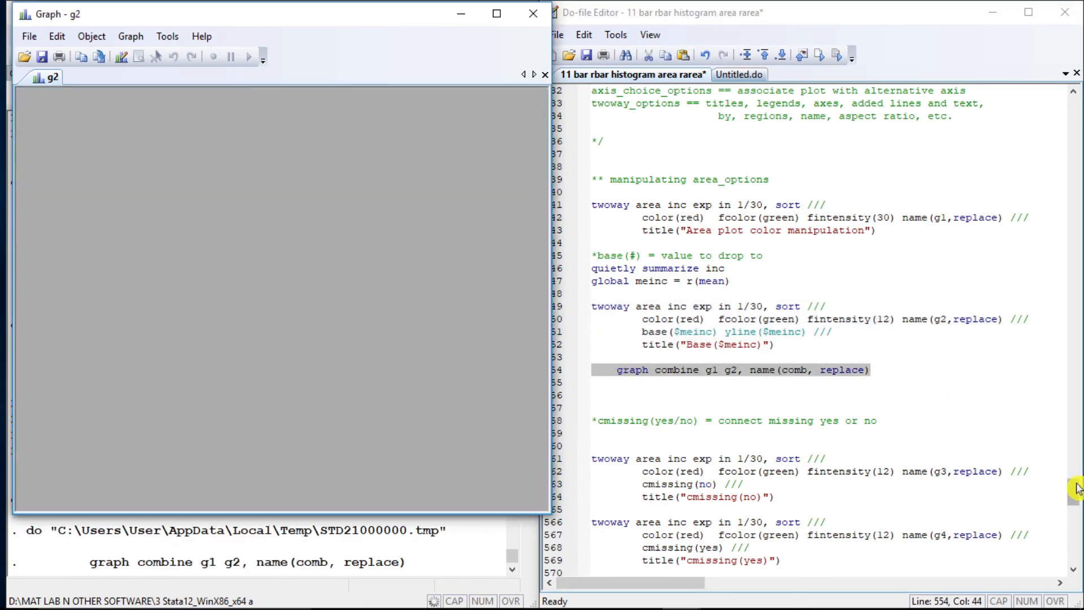
- Run the sorted area plot of inc and exp with the cmissing(no) option, named g3
drag(1075, 489, 1077, 504)
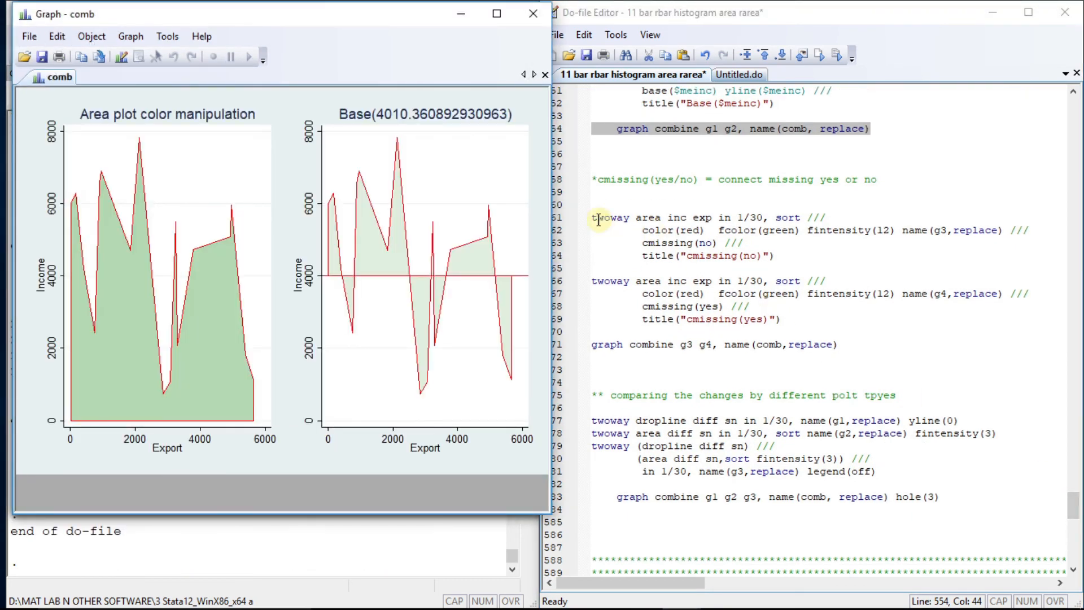
click(599, 220)
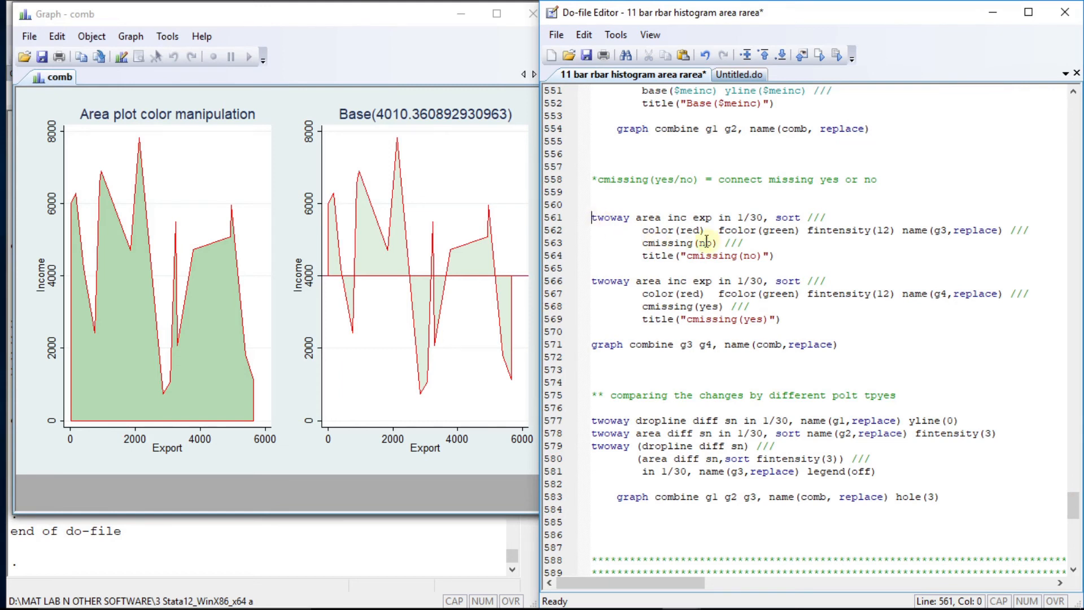
key(shift+Down)
key(shift+Down)
key(shift+Down)
key(shift+Down)
key(shift+Left)
key(ctrl+d)
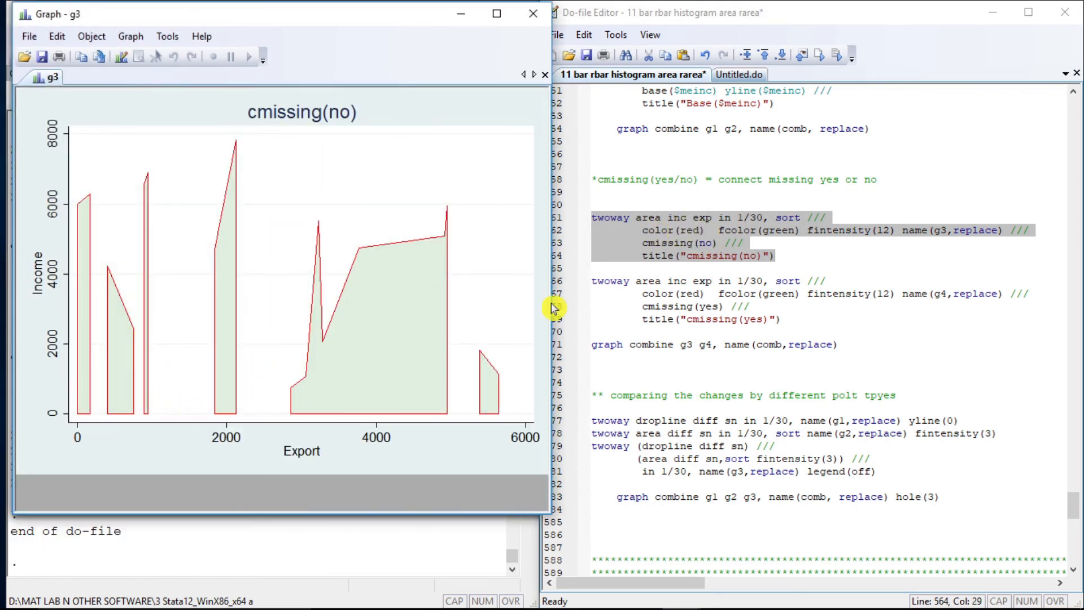
- Run the sorted area plot of inc and exp with the cmissing(yes) option, named g4
click(596, 280)
key(shift+Down)
key(shift+Down)
key(shift+Down)
key(shift+Down)
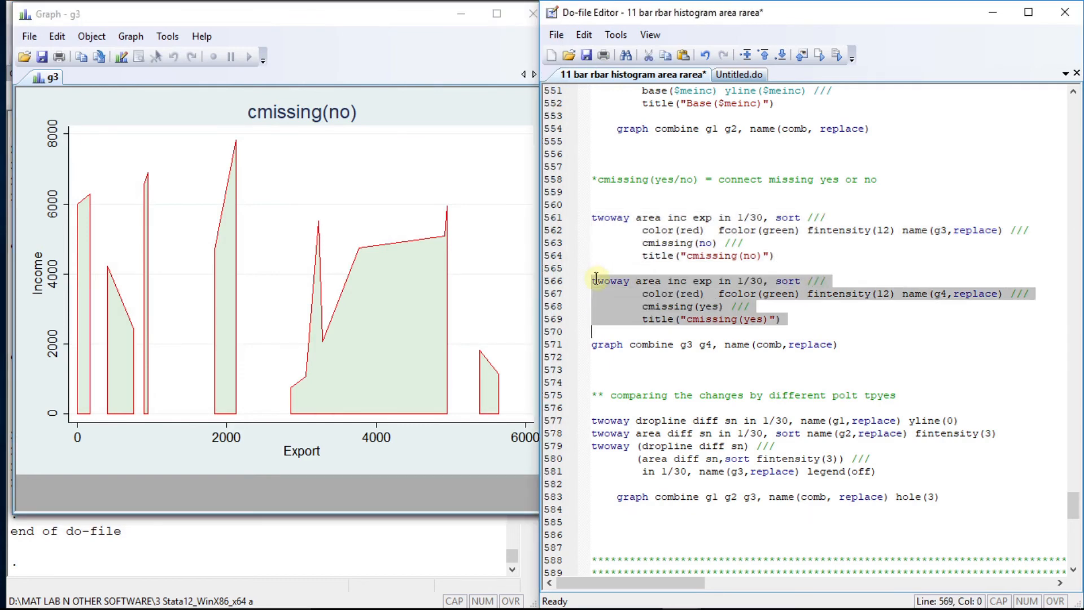
key(shift+Left)
key(ctrl+d)
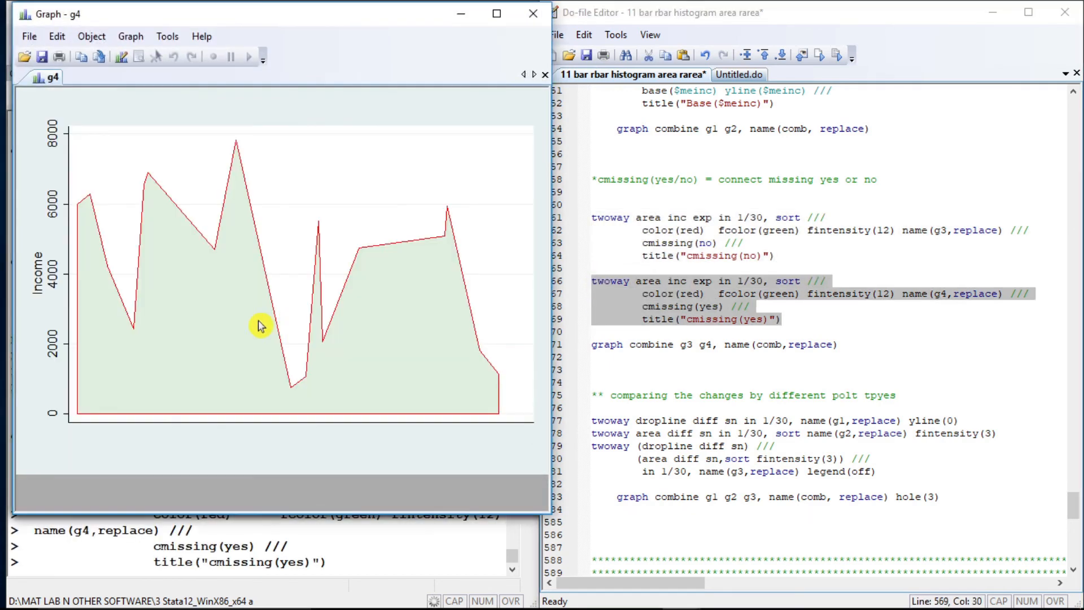
- Combine the cmissing plots g3 and g4 into the graph named comb
click(595, 348)
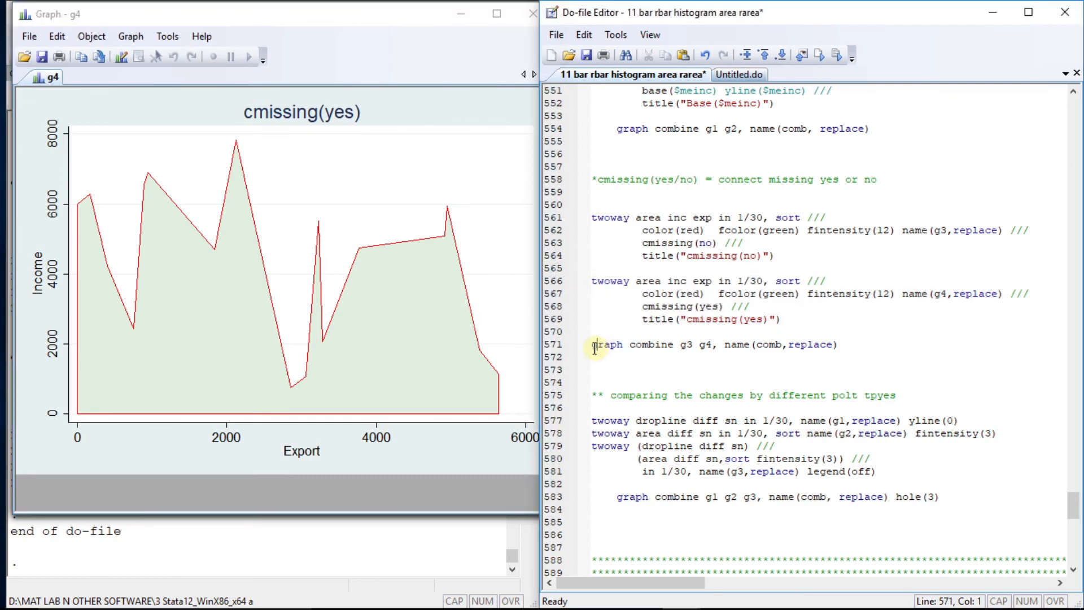
key(shift+End)
key(ctrl+d)
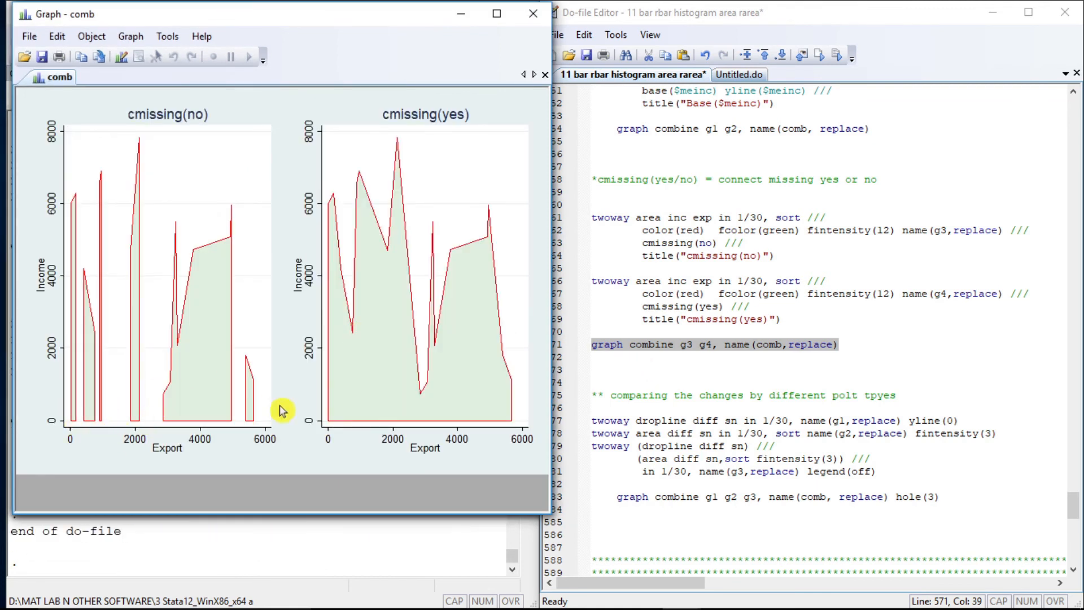
- Run the dropline plot of diff and sn in 1/30 with yline(0), named g1, from the plot type comparison section
click(594, 409)
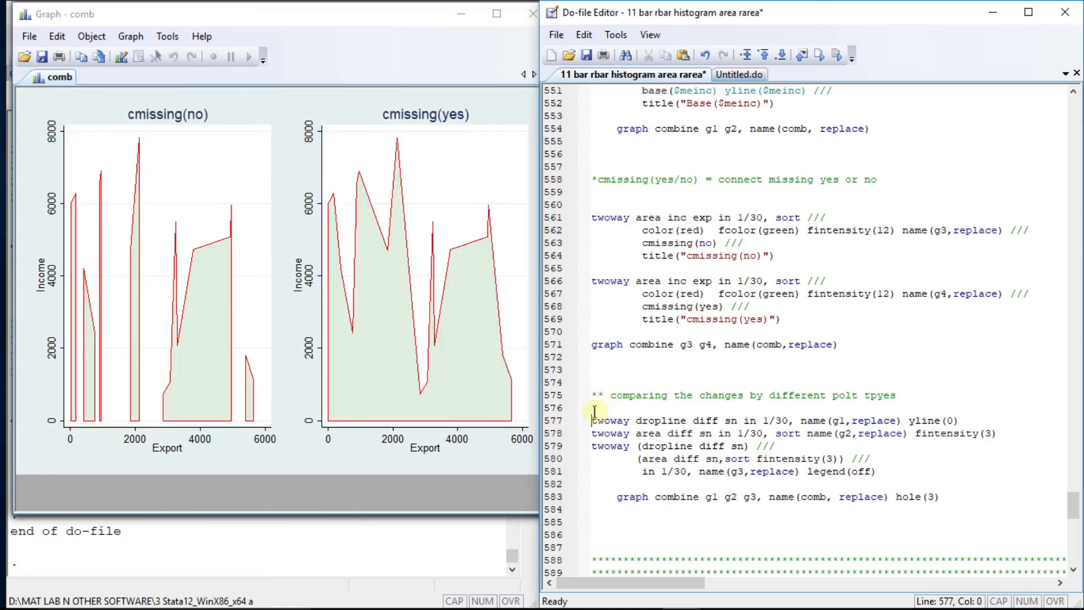
key(Down)
key(Down)
key(Down)
key(Down)
key(Down)
key(Down)
key(Down)
key(Down)
key(Down)
key(Down)
key(Down)
key(Down)
key(Down)
key(Down)
key(Down)
key(Down)
key(Down)
key(Down)
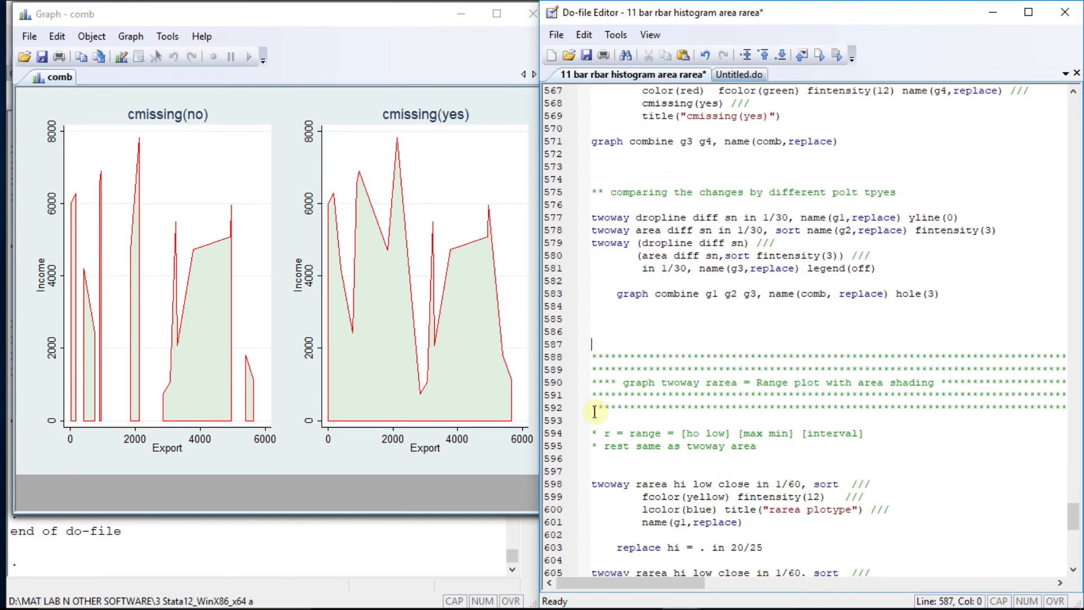
key(shift+End)
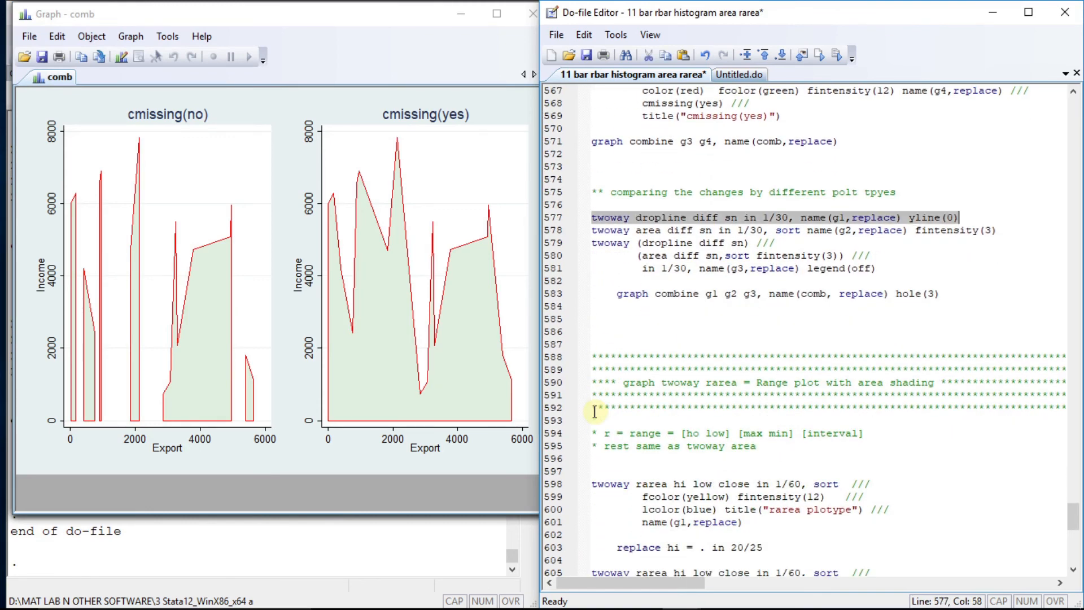
key(ctrl+d)
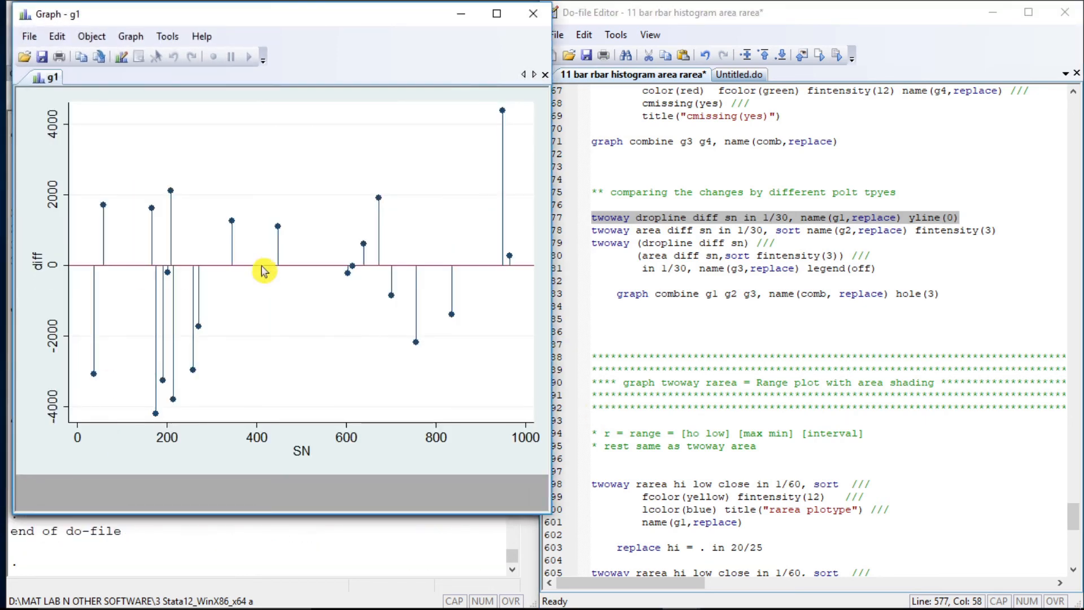
- Run the sorted area plot of diff and sn in 1/30 with fintensity(3), named g2
click(594, 232)
key(shift+End)
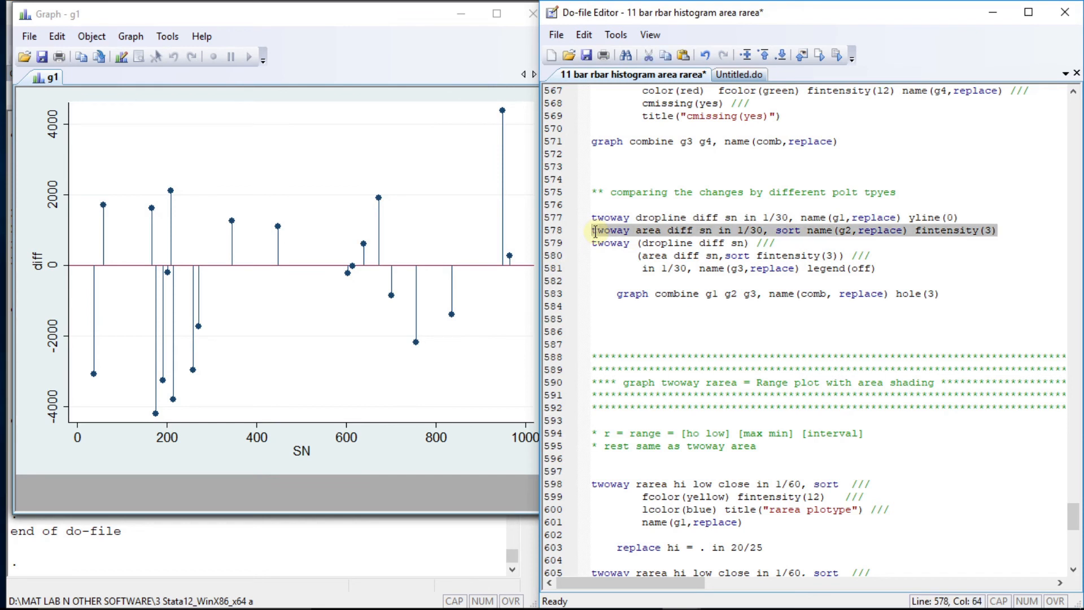
key(ctrl+d)
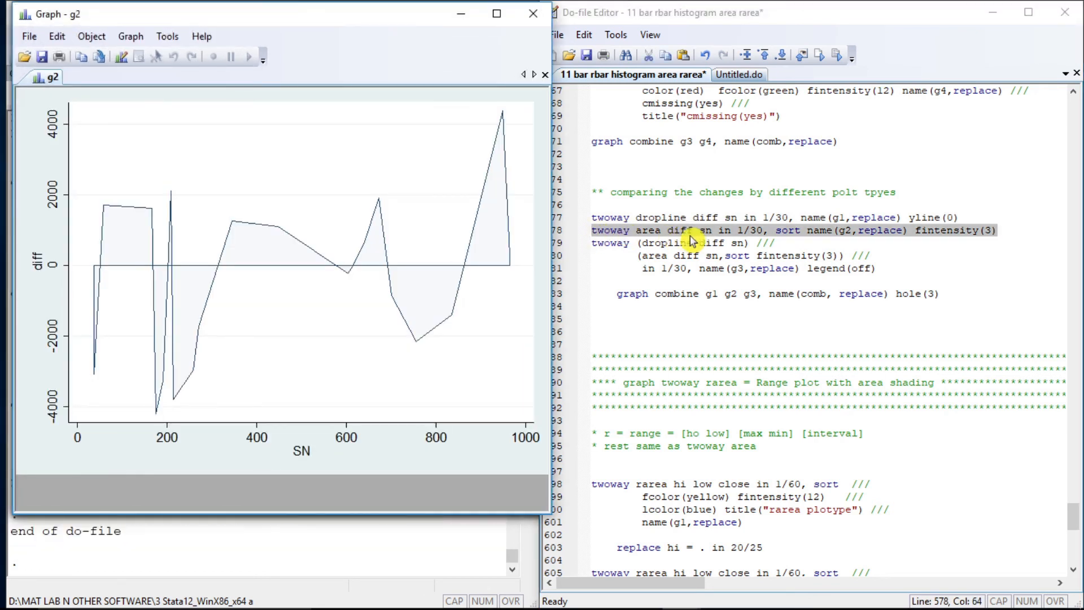
- Run the overlaid dropline and area plot of diff and sn in 1/30 with legend(off), named g3
click(594, 246)
key(shift+Down)
key(shift+Down)
key(shift+End)
key(ctrl+d)
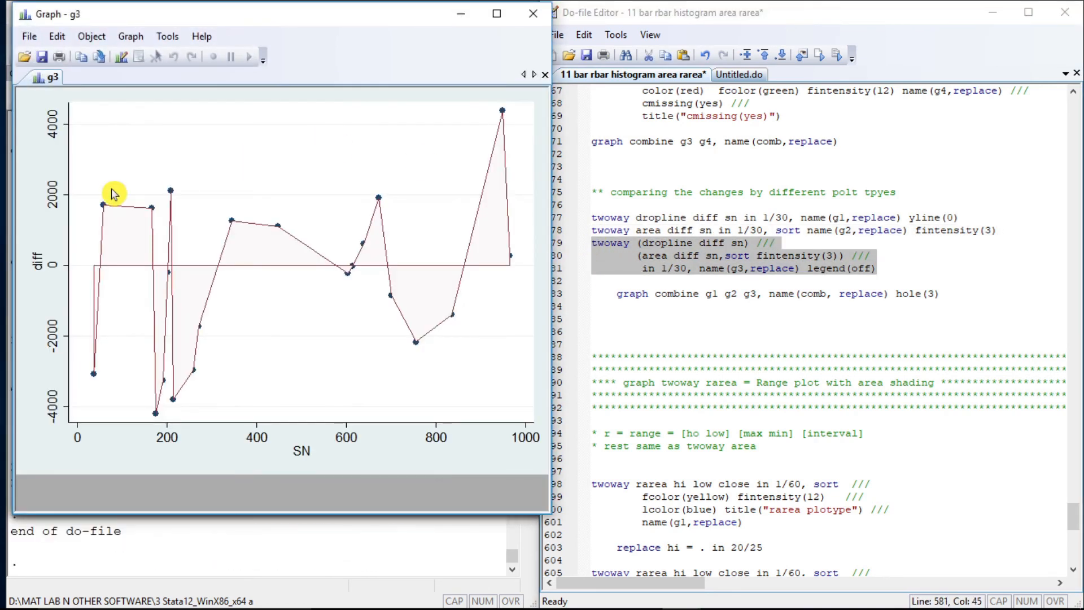
- Combine g1, g2 and g3 into the graph comb with the hole(3) option
click(619, 297)
key(Home)
key(shift+End)
key(ctrl+d)
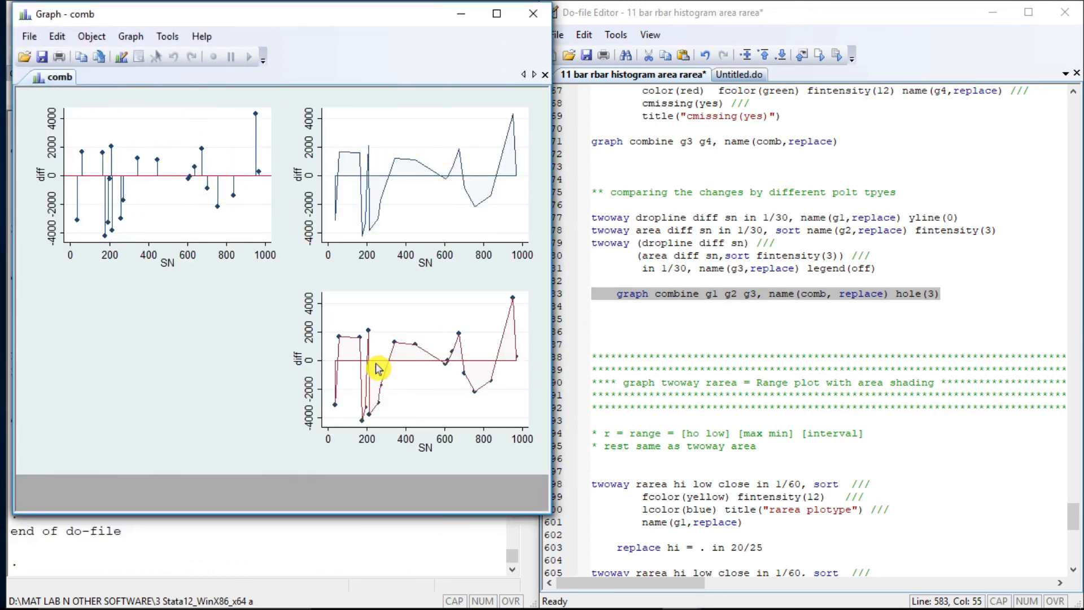
- Run the sorted rarea plot of hi, low and close in 1/60 with yellow fill, fintensity(12) and blue outline, named g1
click(618, 334)
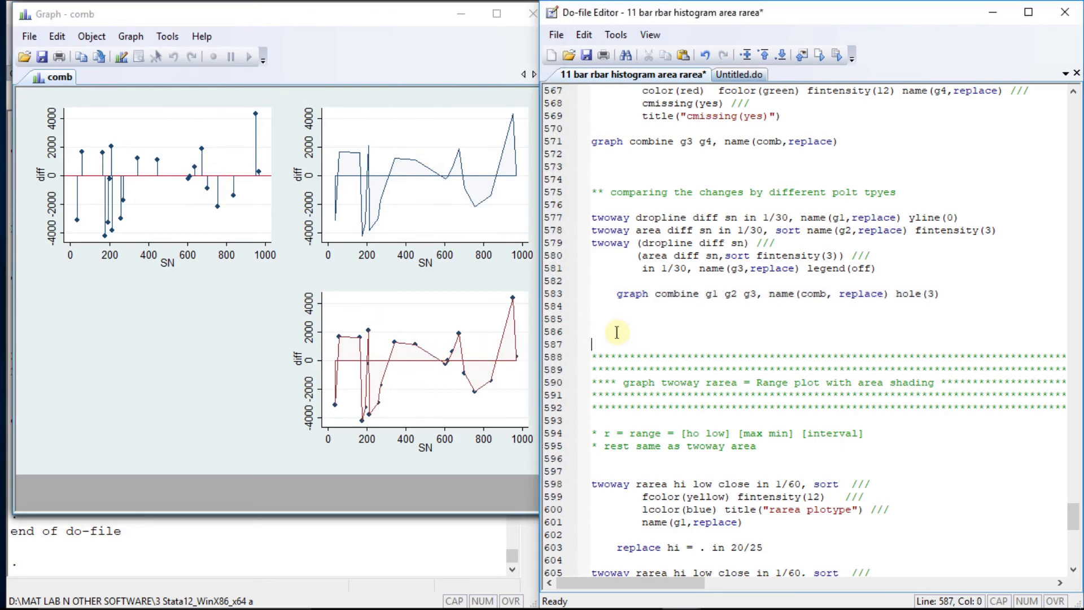
key(Down)
key(Down)
key(Down)
key(Down)
key(Down)
key(Down)
key(Down)
key(Down)
key(Down)
key(Down)
key(Down)
key(Down)
key(Down)
key(Down)
key(Down)
key(Down)
key(Down)
key(Down)
key(Down)
key(Down)
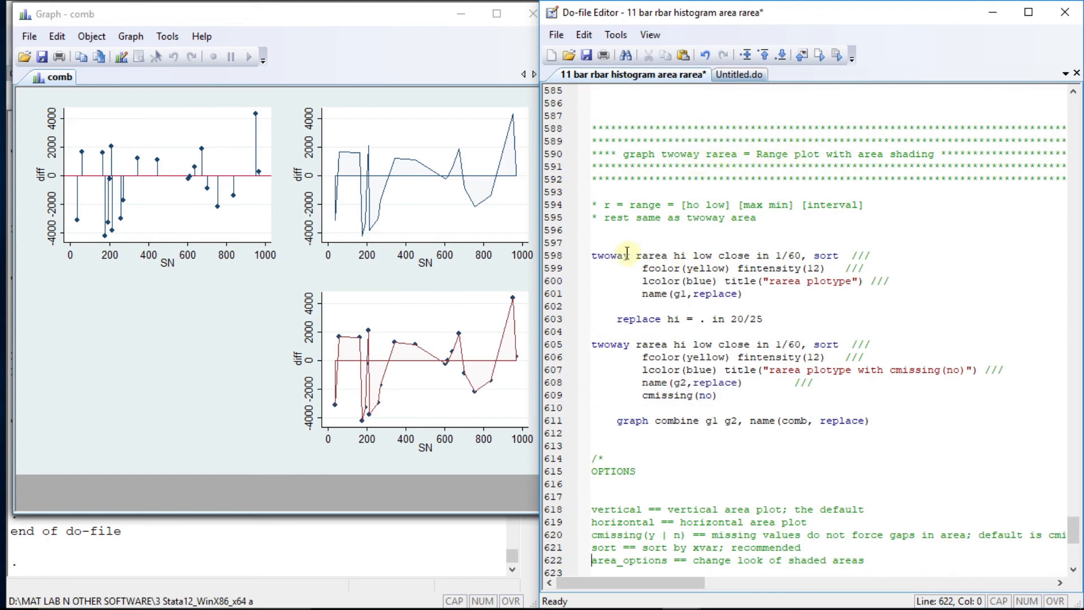
key(shift+Down)
key(shift+Down)
key(shift+Down)
key(shift+Down)
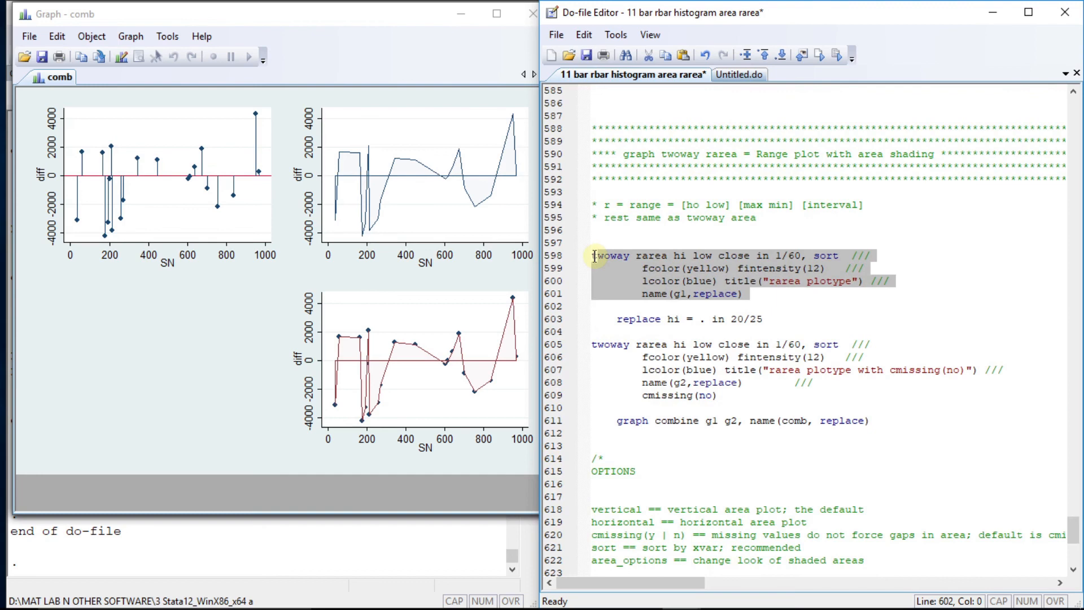
key(ctrl+d)
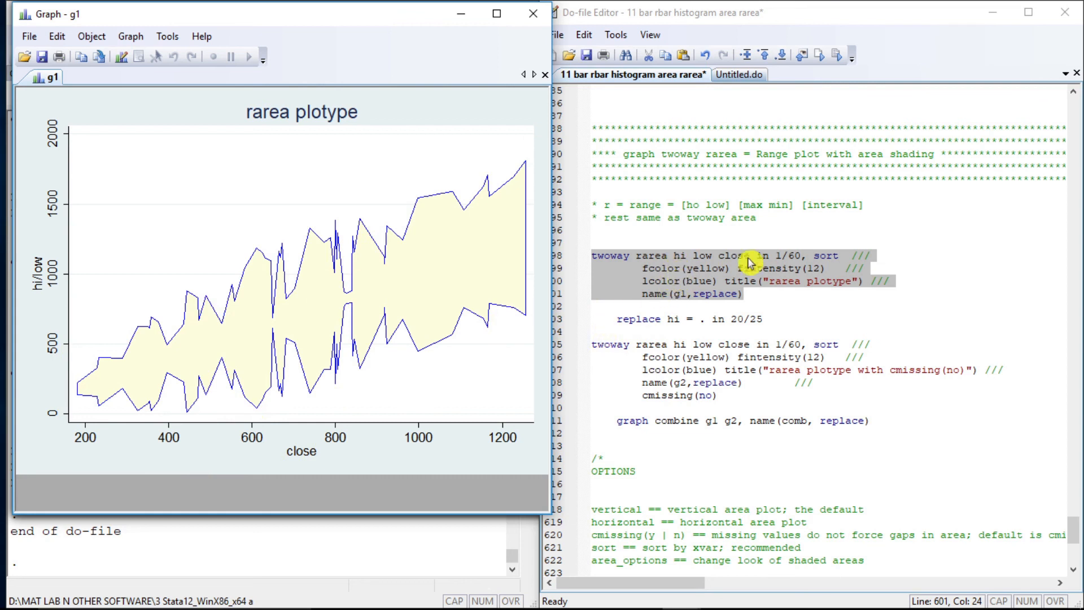
- Run the replace hi = . in 20/25 line to create missing values in hi
click(618, 322)
key(shift+End)
triple_click(616, 322)
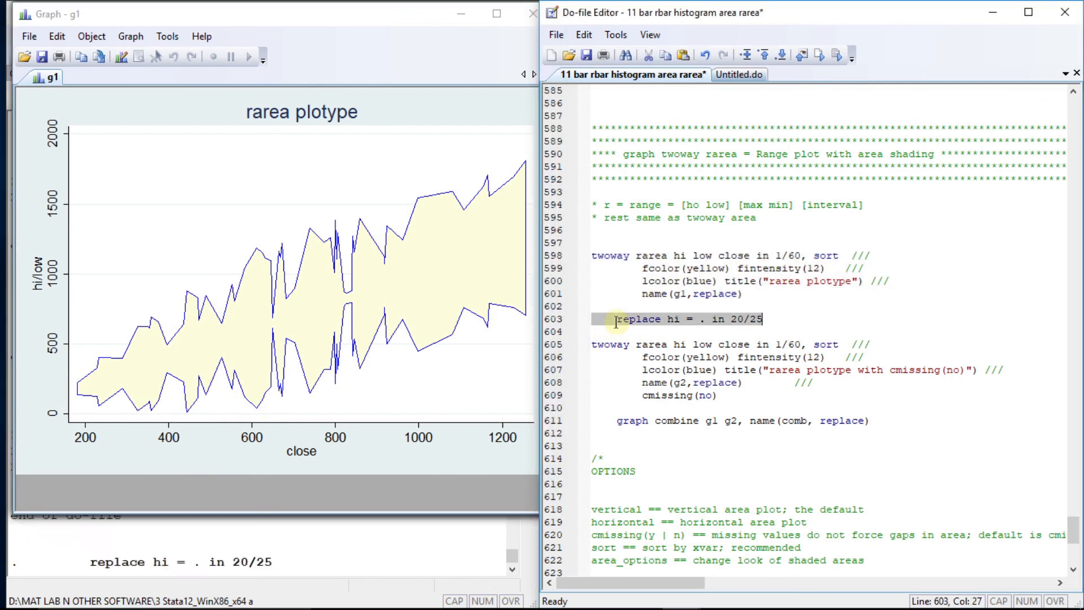
- Run the sorted rarea plot of hi, low and close in 1/60 with cmissing(no), yellow fill, fintensity(12) and blue outline, named g2
key(Home)
key(Down)
key(shift+Down)
key(shift+Down)
key(shift+Down)
key(shift+Down)
key(shift+Down)
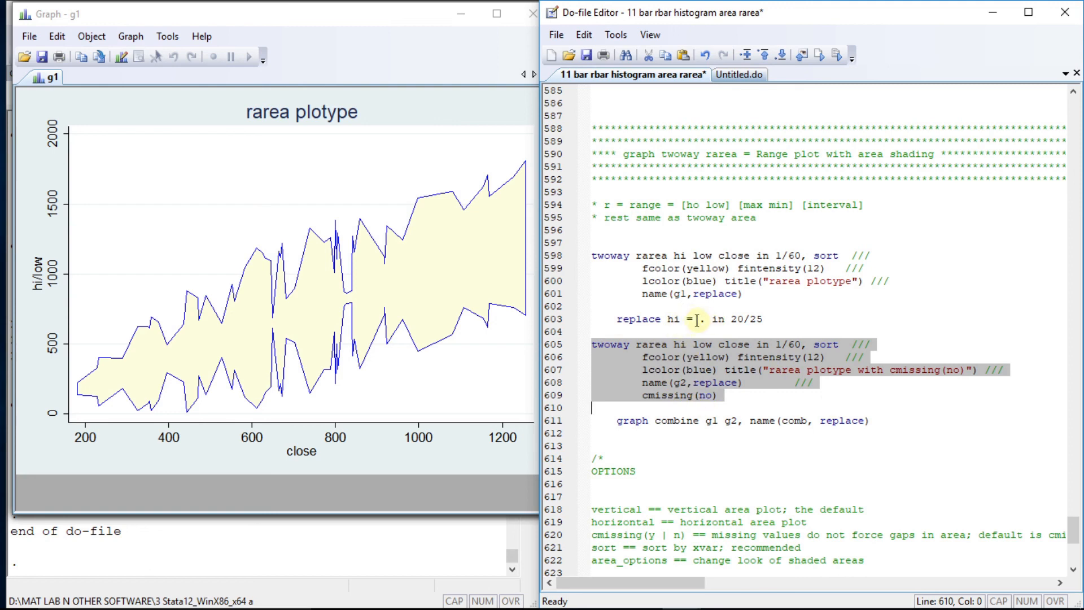
key(ctrl+d)
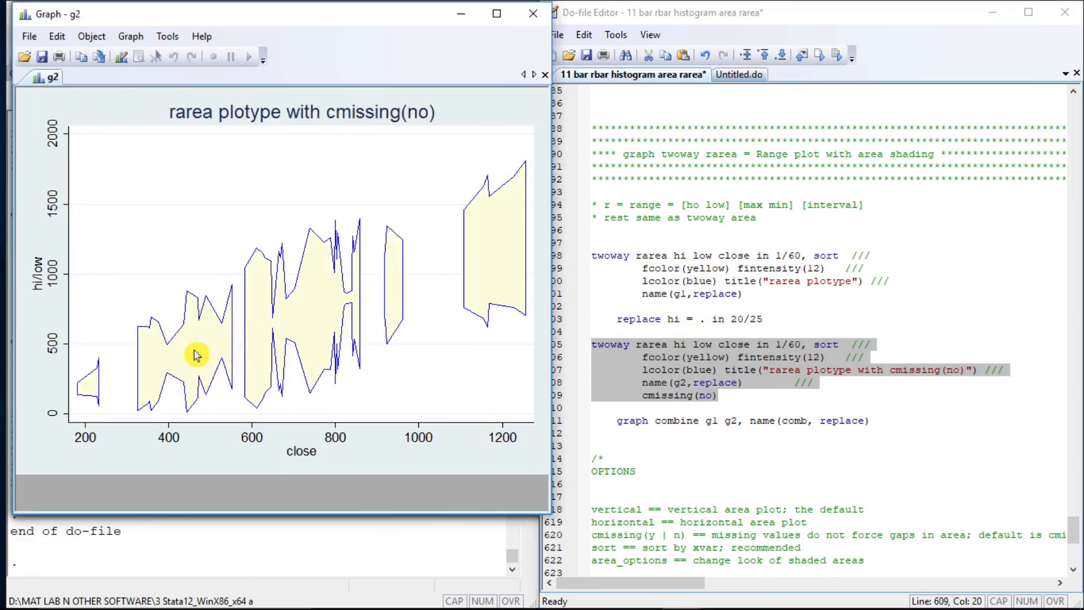
- Run the graph combine line that joins g1 and g2 into the graph named comb
click(609, 430)
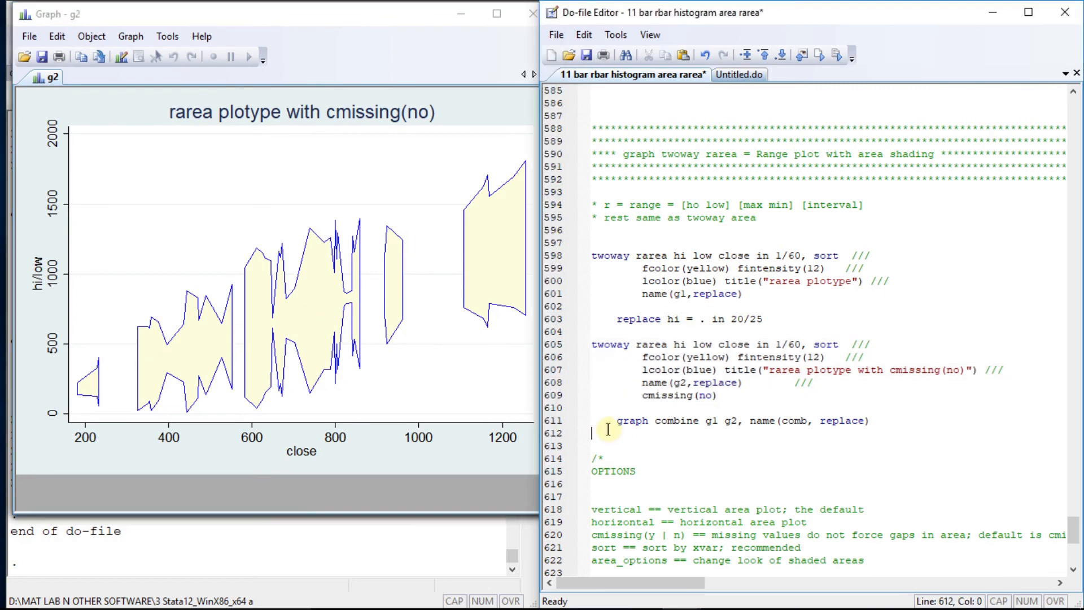
key(Up)
key(shift+End)
key(ctrl+d)
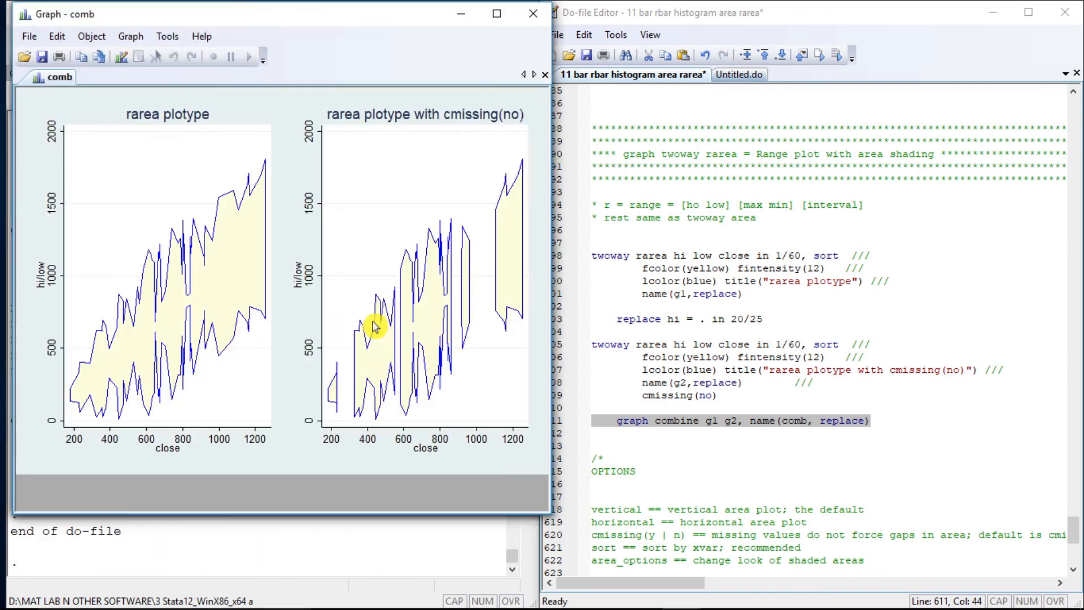
- Run the graph drop _all line near the end of the do-file to remove all graphs from memory
click(615, 476)
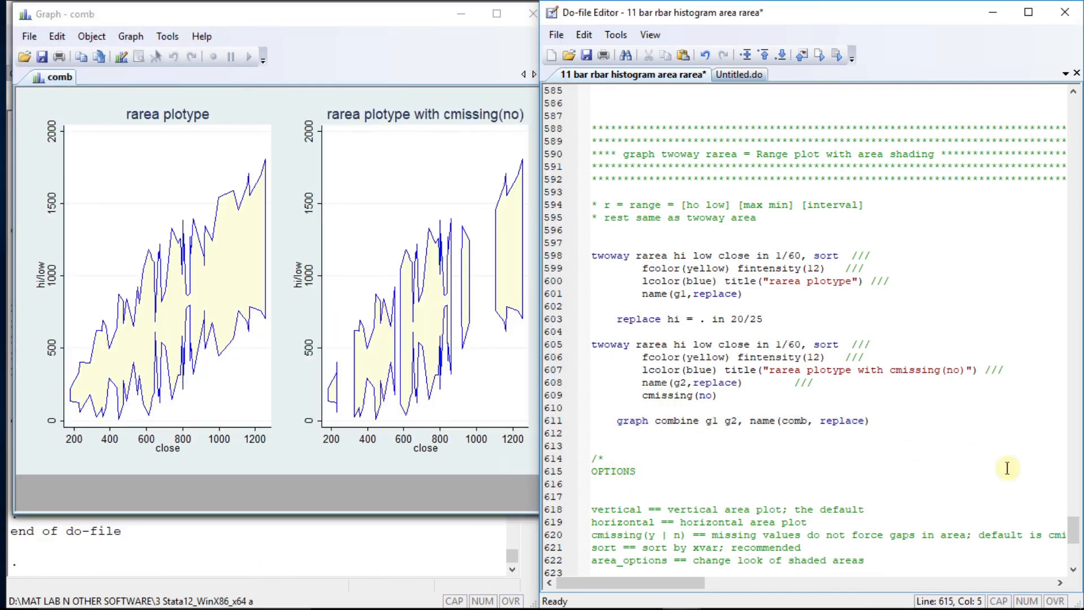
drag(1077, 533, 1077, 551)
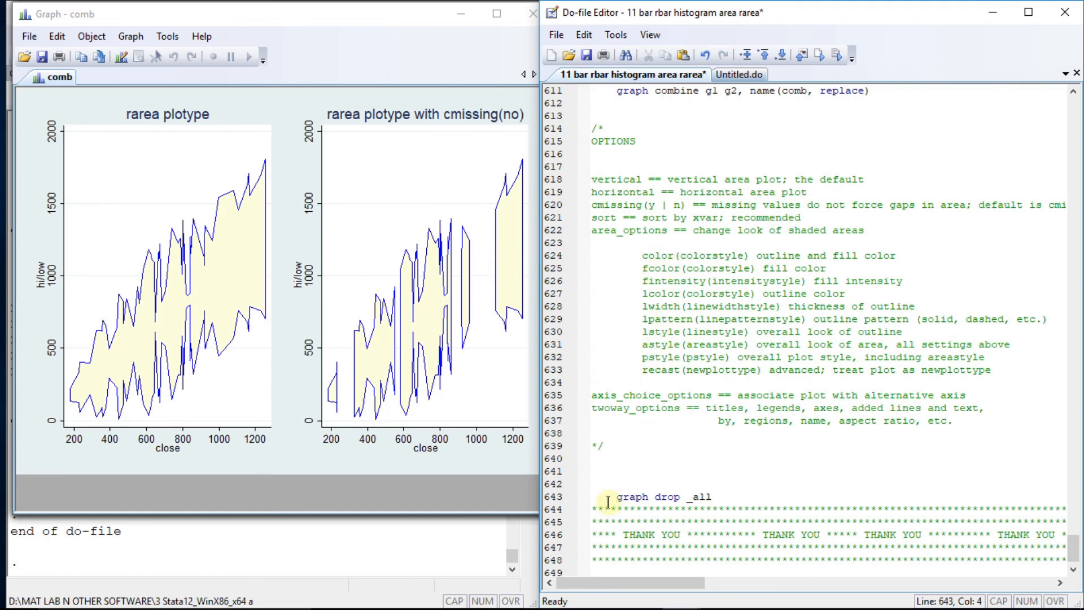
key(shift+End)
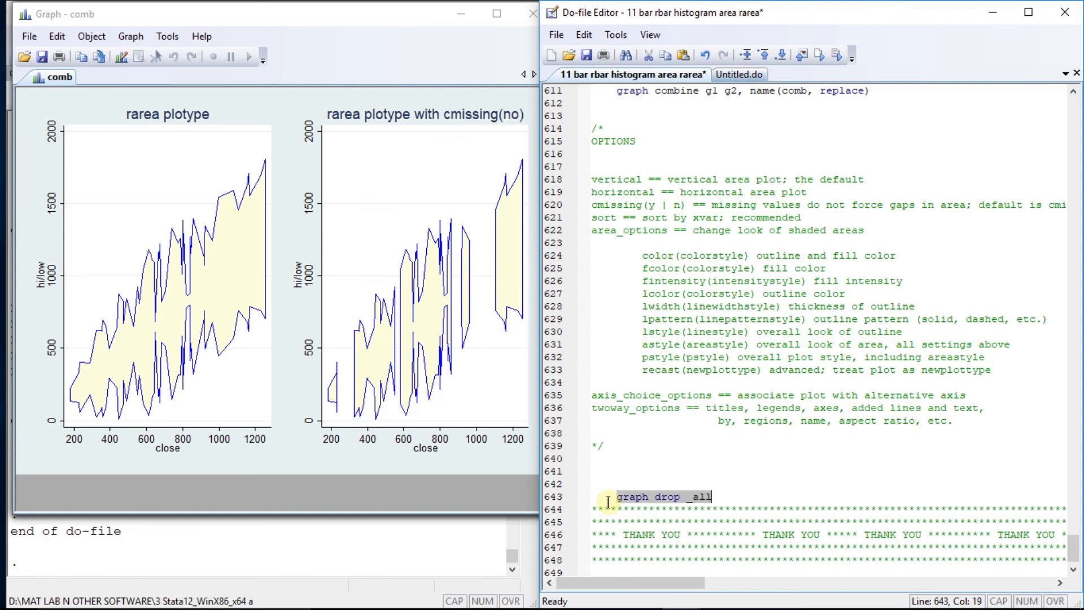
key(ctrl+d)
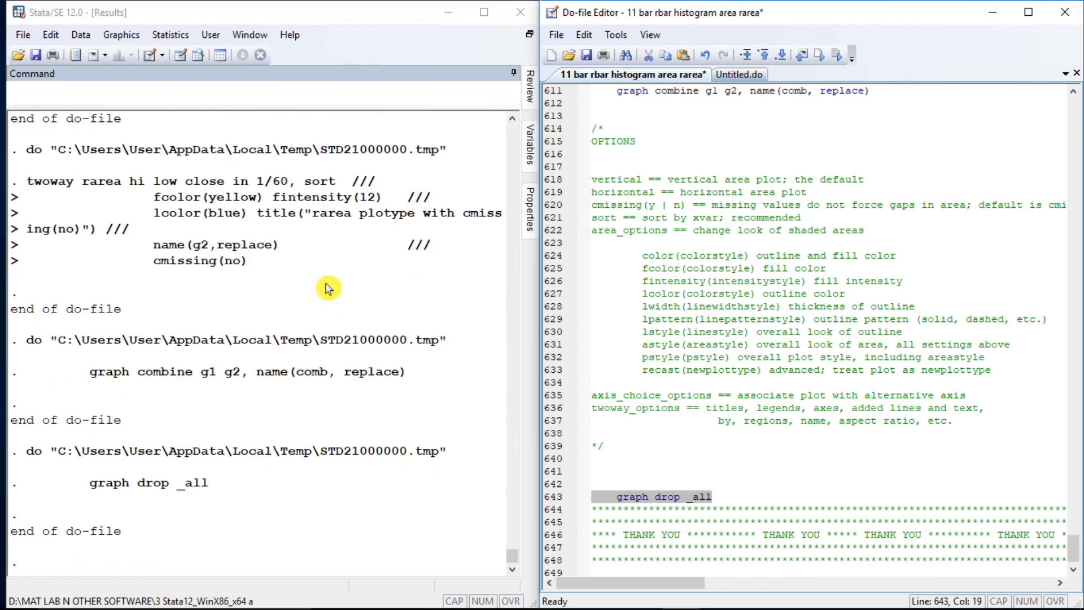
- Return to the topic list at the start of the do-file and run tu as a Stata command
click(753, 572)
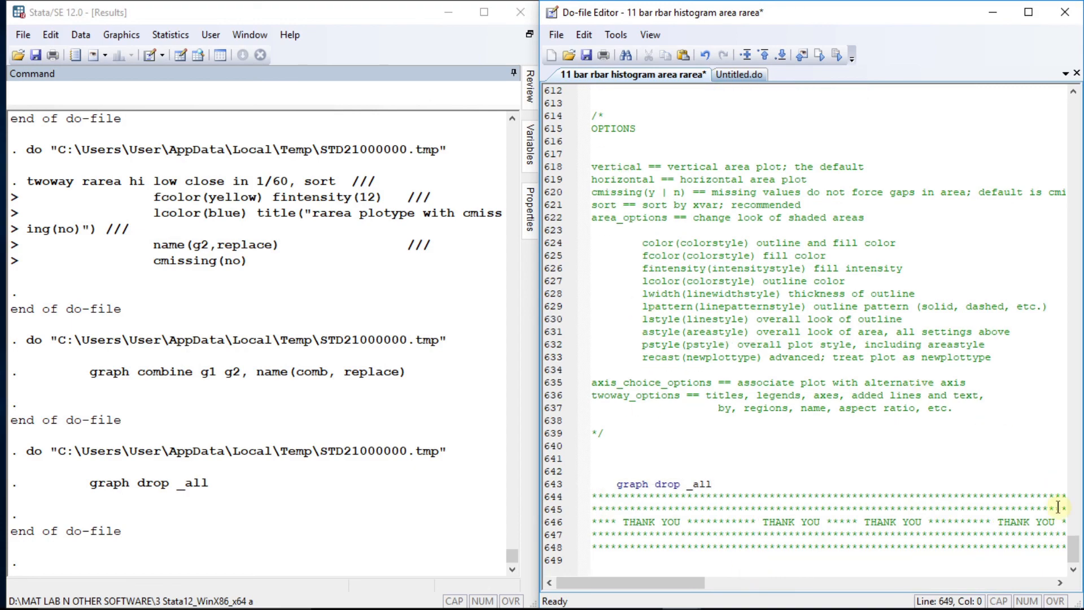
drag(1073, 547, 1076, 104)
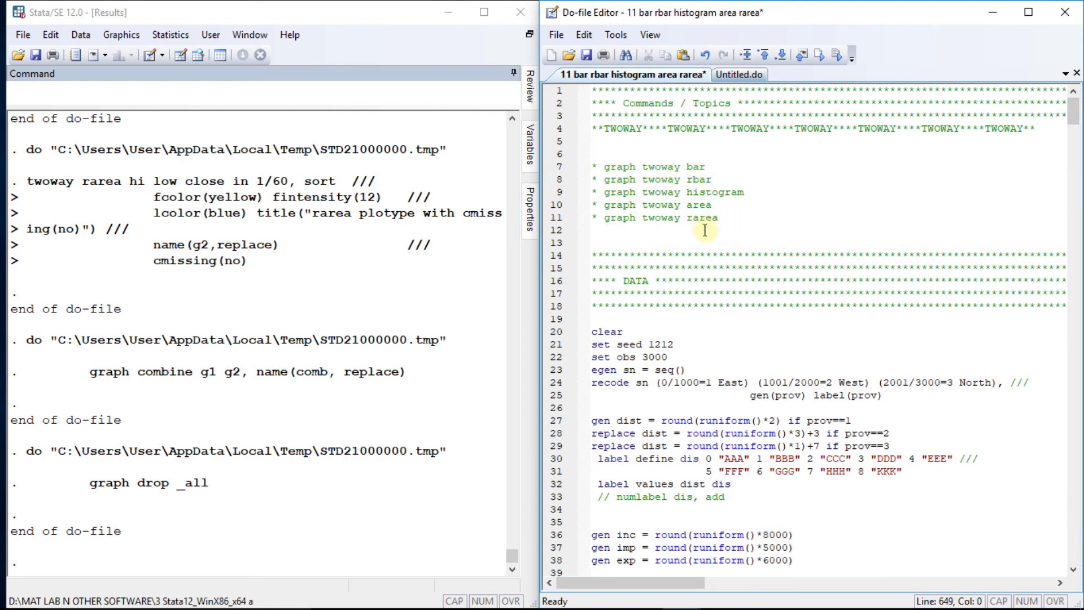
click(317, 92)
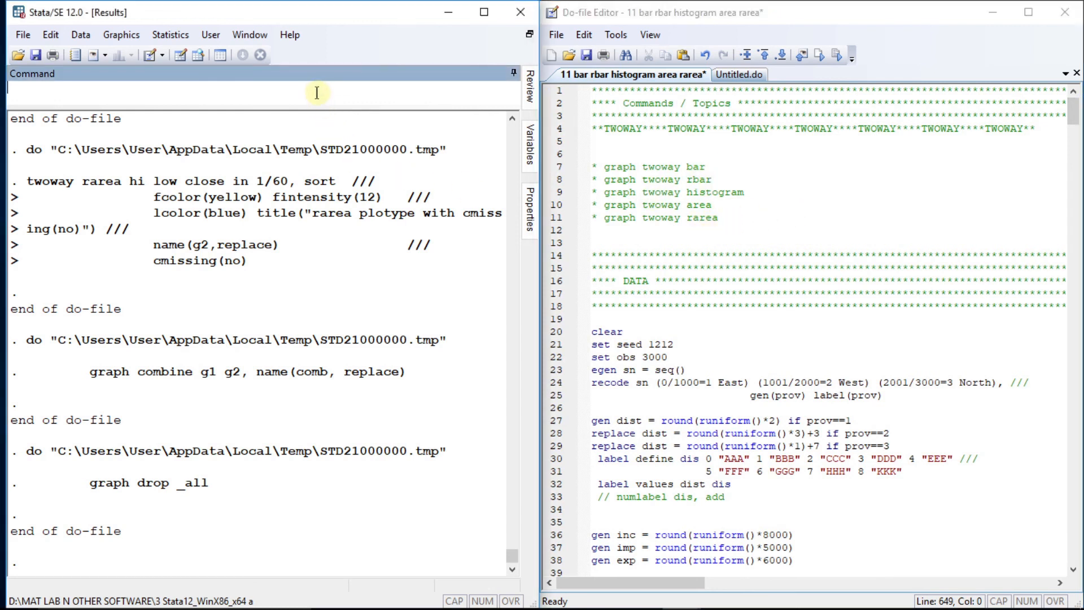
text(tu)
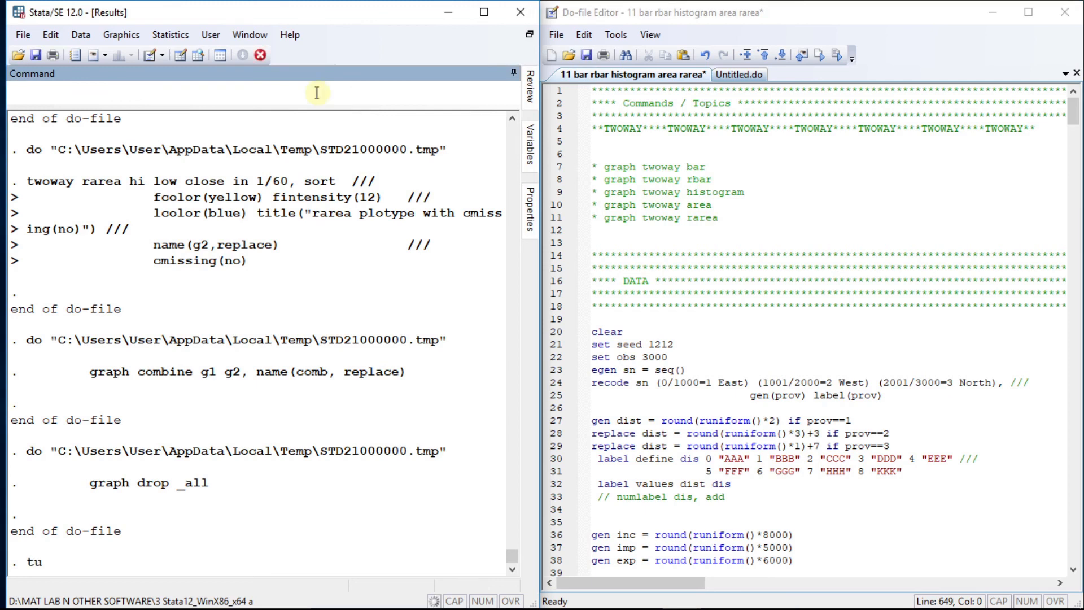